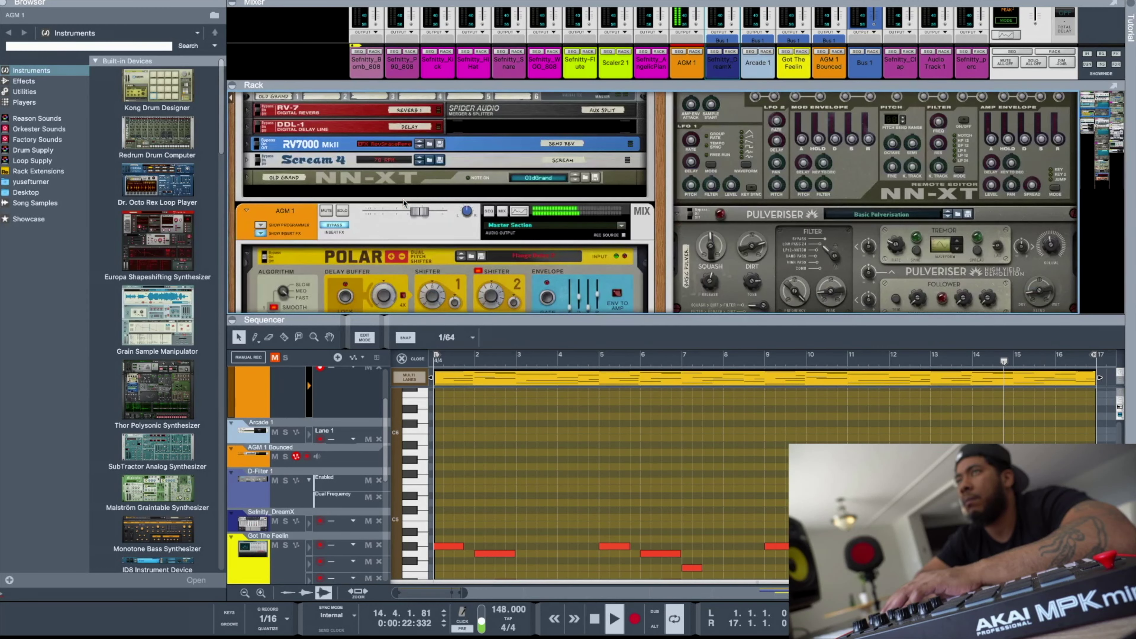
Reactivate the insert effects on the AGM 1 mix channel and view the full note range of its 16-bar clip.
{"action": "left_click", "coordinate": [336, 226]}
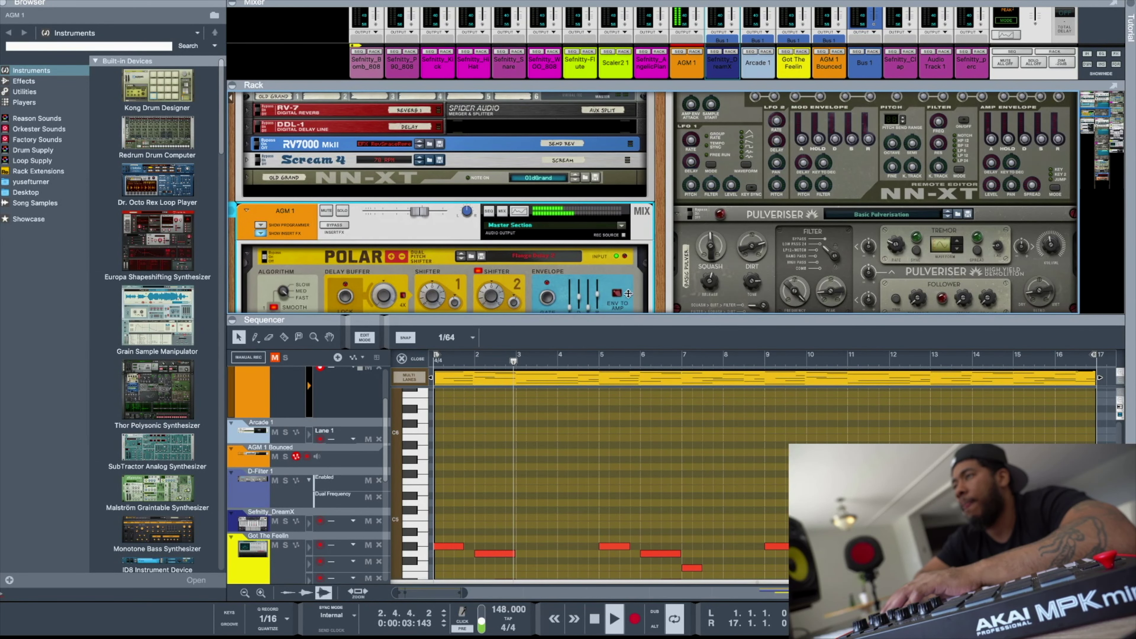
{"action": "left_click_drag", "start_coordinate": [601, 319], "coordinate": [602, 215]}
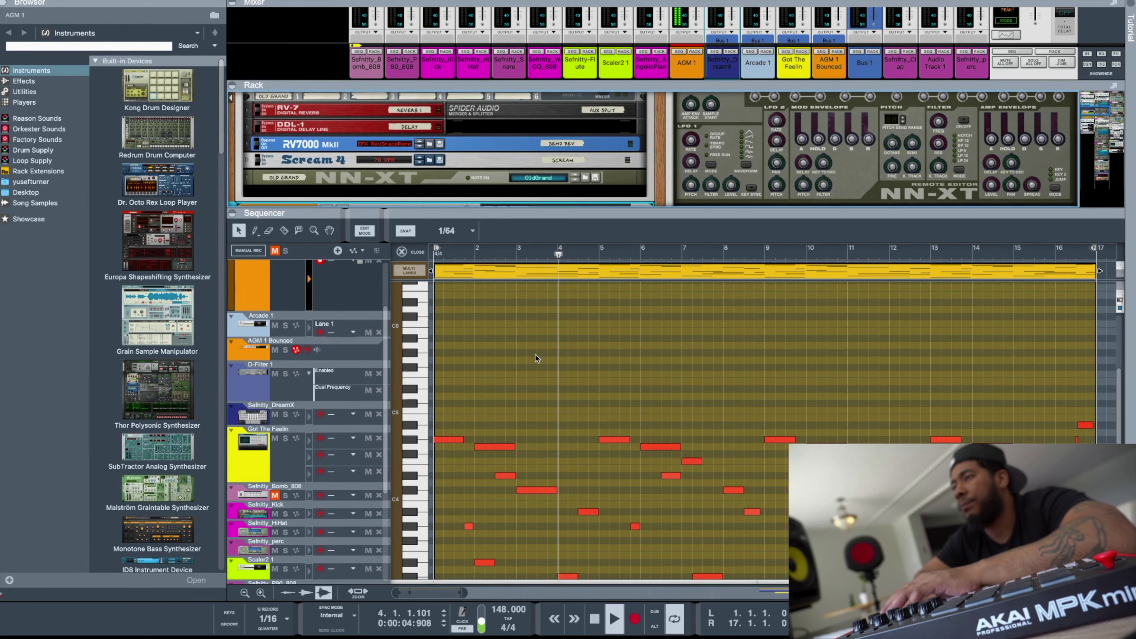
{"action": "scroll", "coordinate": [551, 358], "scroll_direction": "down", "scroll_amount": 2}
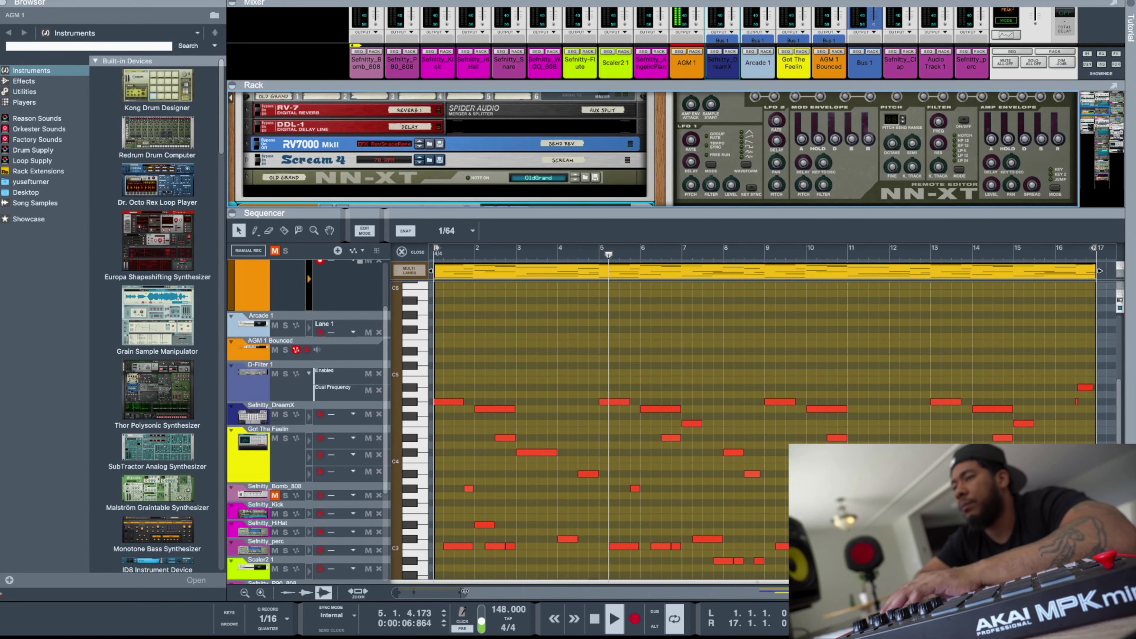
{"action": "left_click_drag", "start_coordinate": [465, 591], "coordinate": [513, 591]}
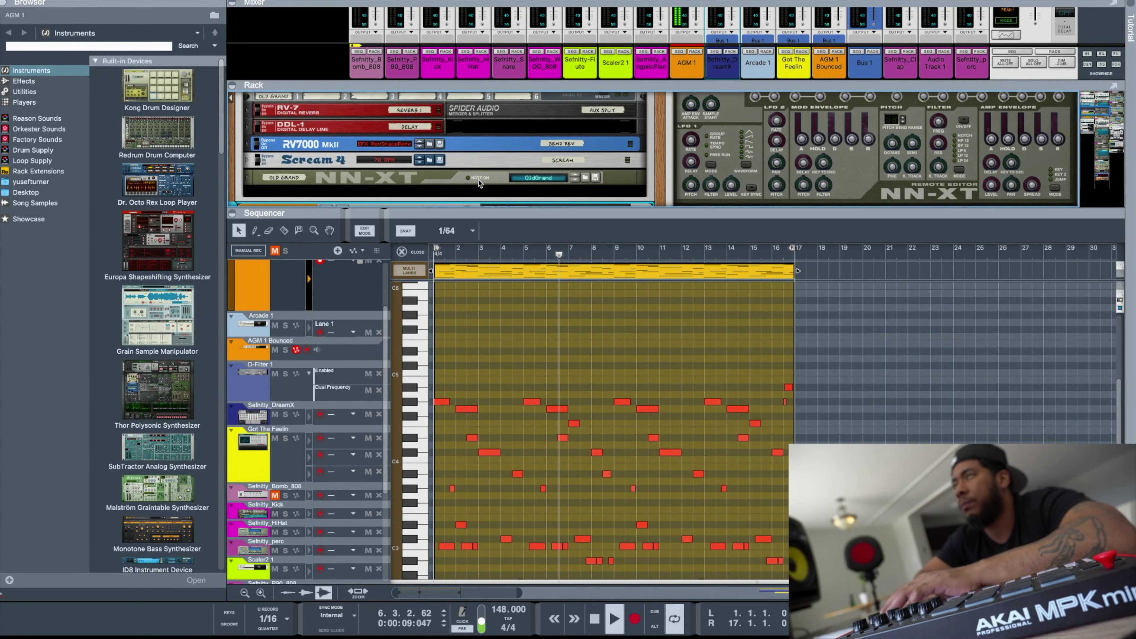
Raise the AGM 1 channel's high-pass filter cutoff to 253.1 Hz in the Spectrum EQ.
{"action": "key", "text": "F6"}
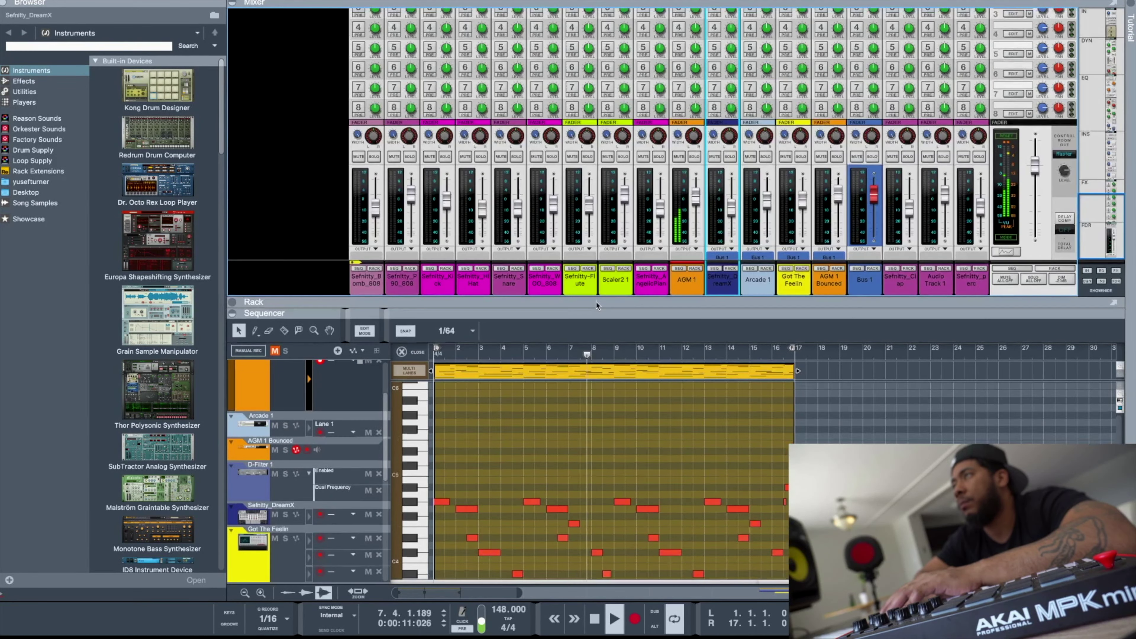
{"action": "scroll", "coordinate": [697, 171], "scroll_direction": "up", "scroll_amount": 10}
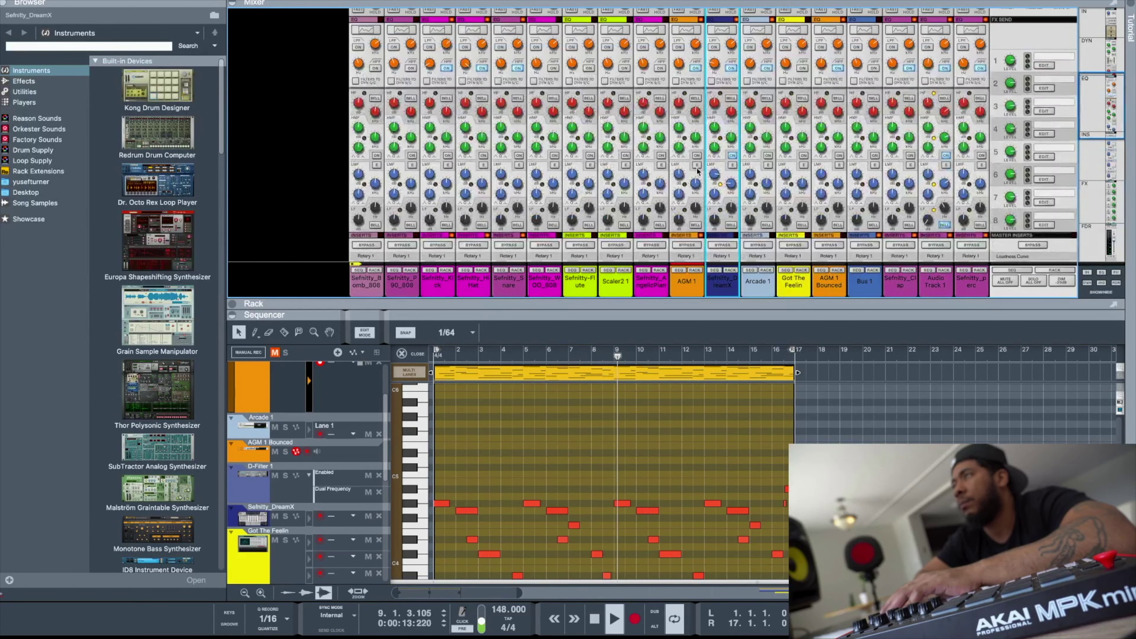
{"action": "left_click", "coordinate": [685, 31]}
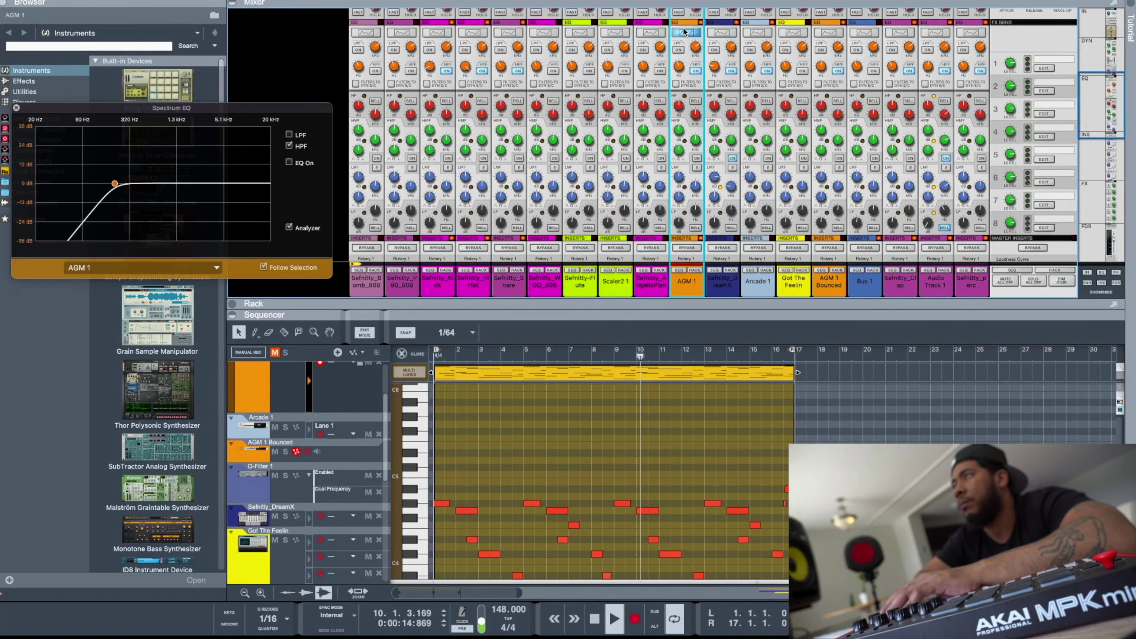
{"action": "left_click_drag", "start_coordinate": [220, 108], "coordinate": [622, 231]}
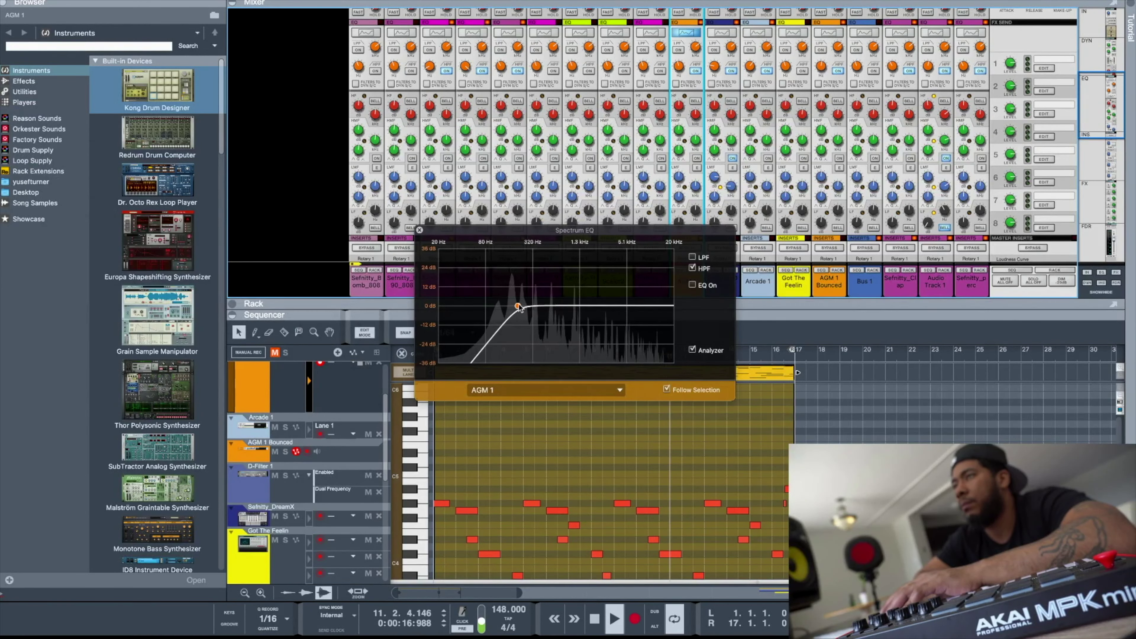
{"action": "left_click_drag", "start_coordinate": [522, 307], "coordinate": [526, 306]}
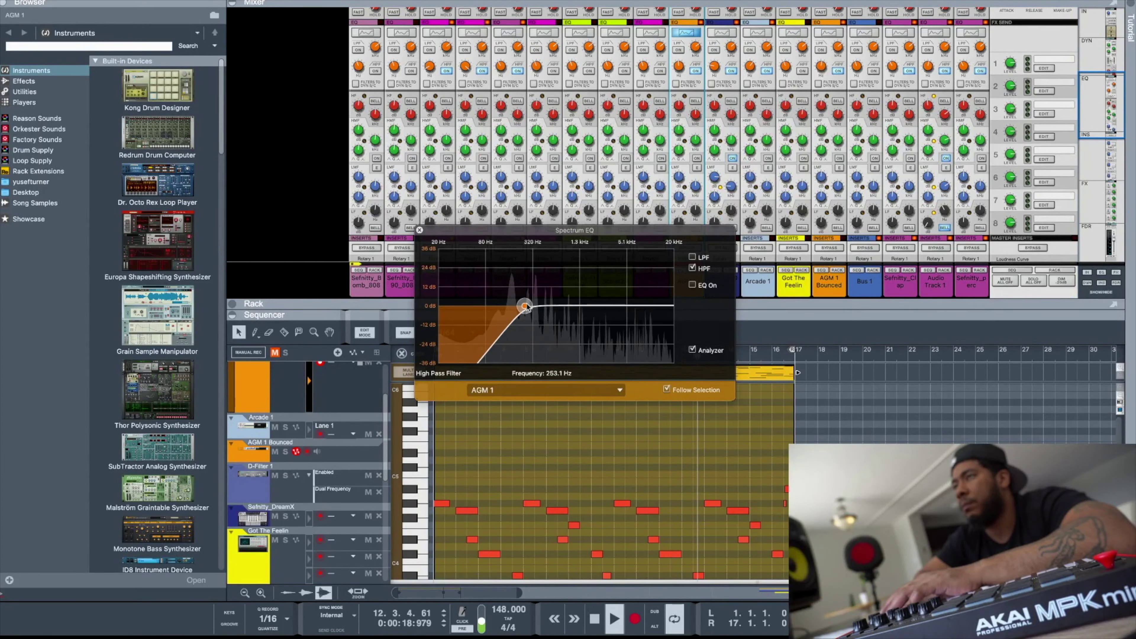
Enable the EQ on AGM 1, boost its high mids by about 4.13 dB at 2.27 kHz, and close the Spectrum EQ.
{"action": "left_click", "coordinate": [692, 285]}
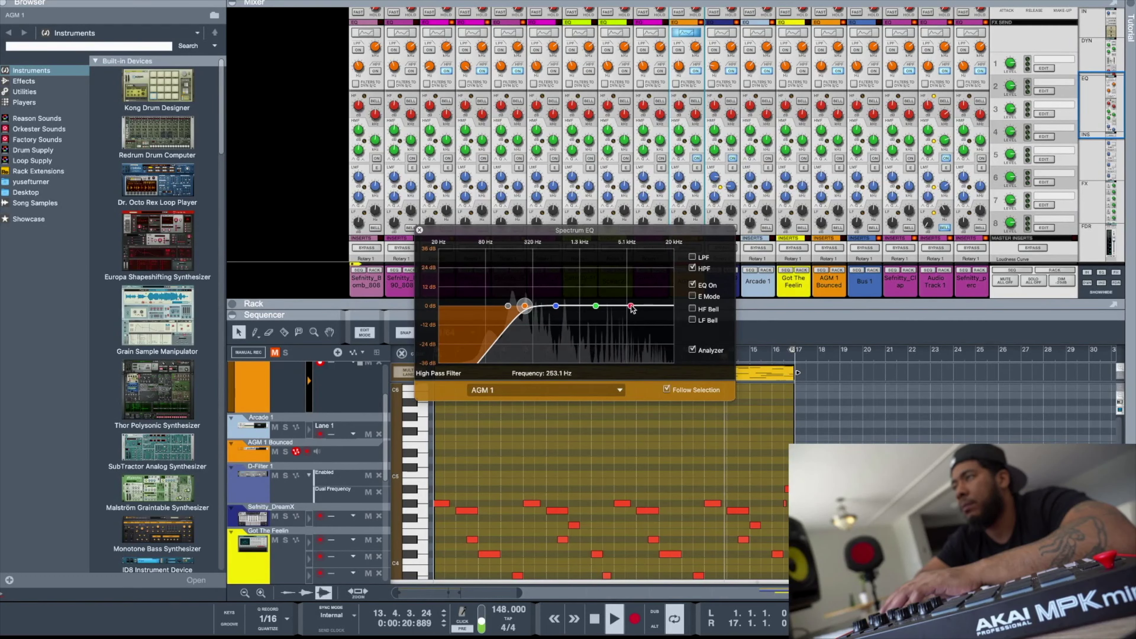
{"action": "left_click_drag", "start_coordinate": [598, 308], "coordinate": [601, 305]}
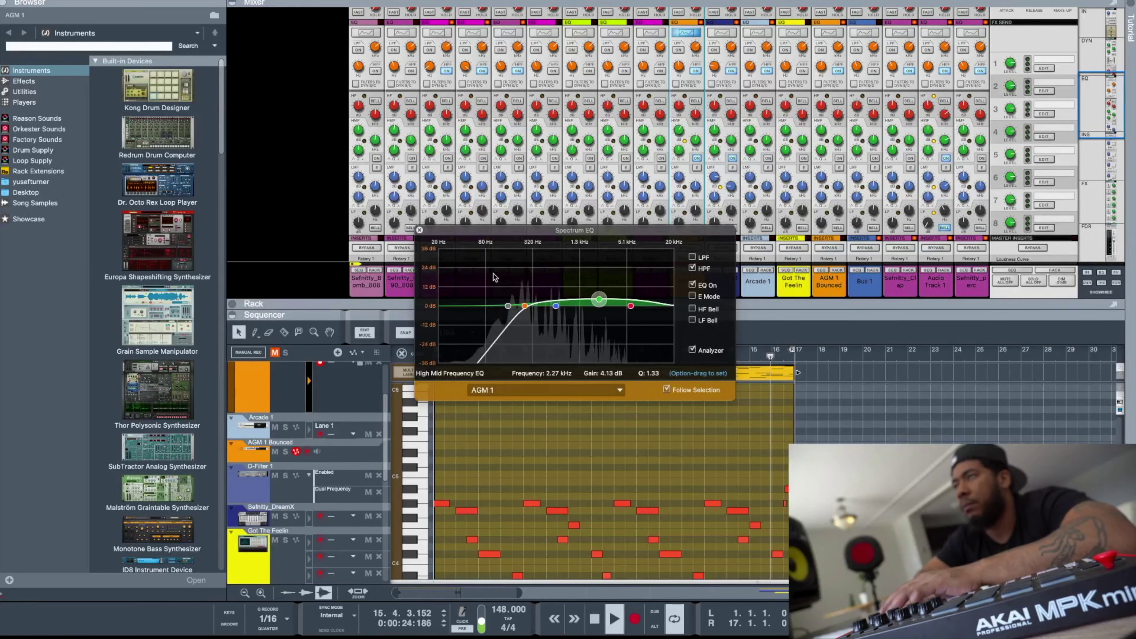
{"action": "left_click", "coordinate": [419, 231]}
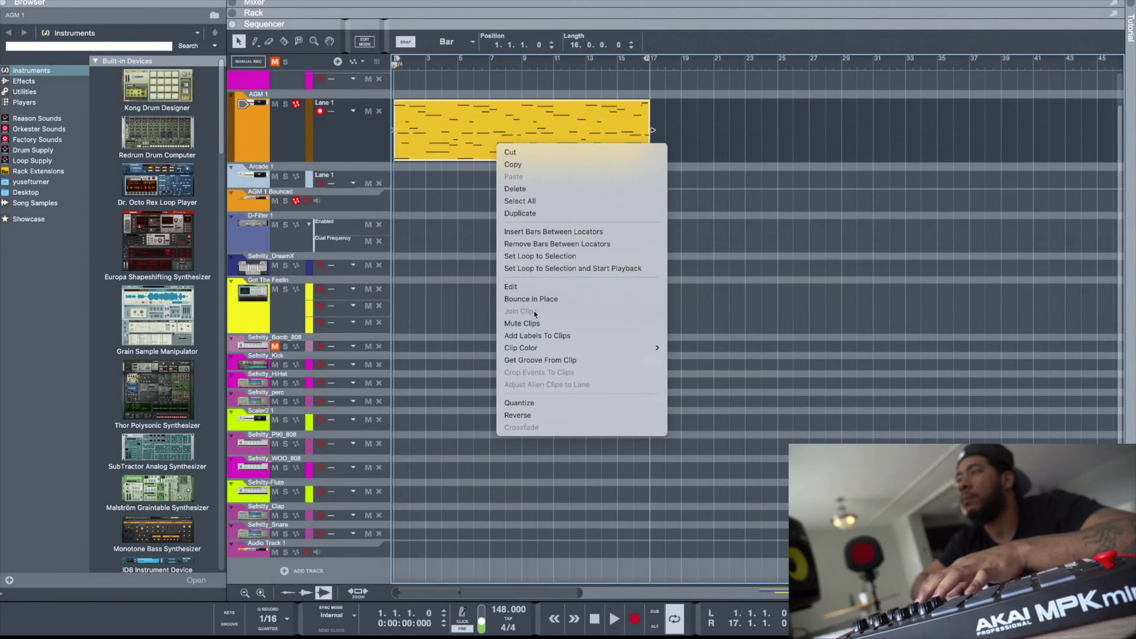
Bounce the AGM 1 clip in place to an audio track and enlarge the waveform for editing.
{"action": "left_click", "coordinate": [540, 299]}
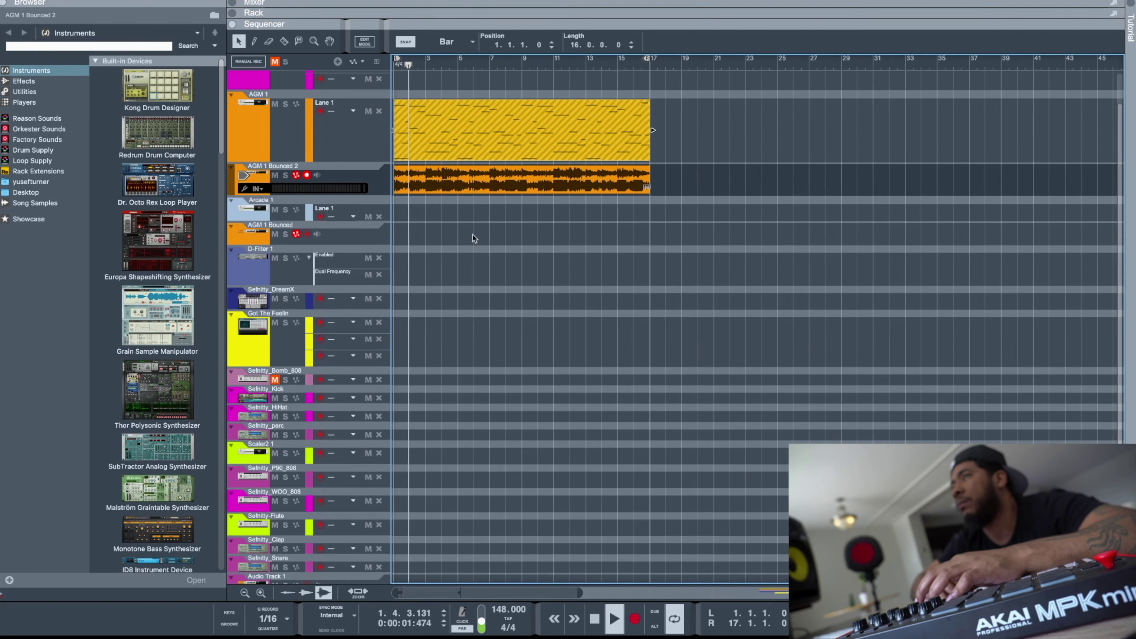
{"action": "left_click", "coordinate": [510, 182]}
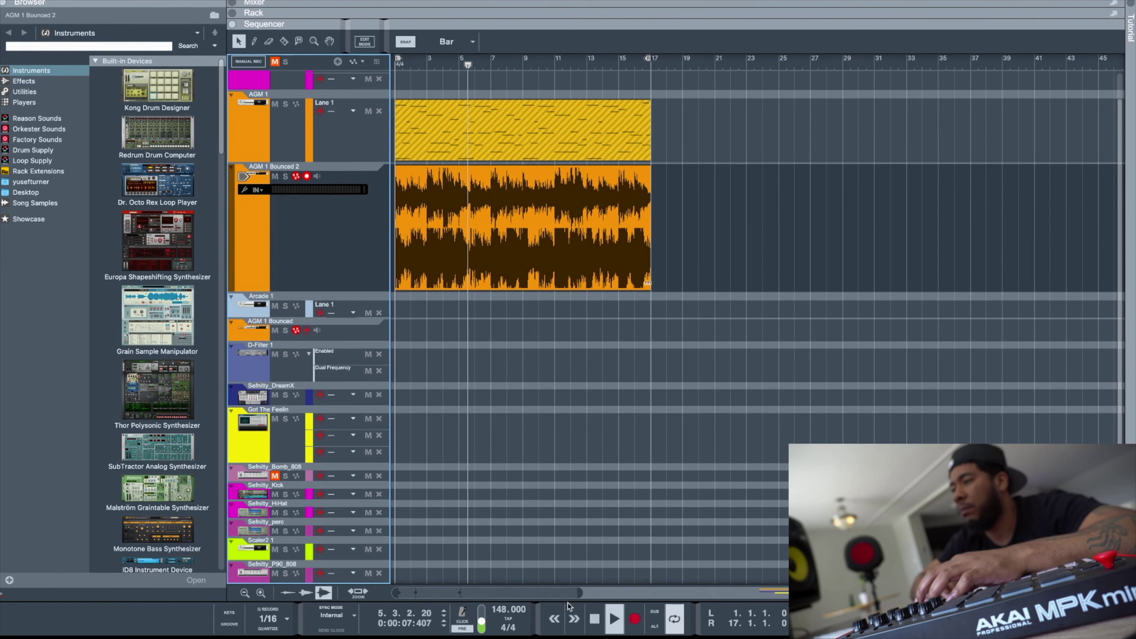
{"action": "scroll", "coordinate": [467, 593], "scroll_direction": "up", "scroll_amount": 3}
{"action": "scroll", "coordinate": [467, 593], "scroll_direction": "up", "scroll_amount": 10}
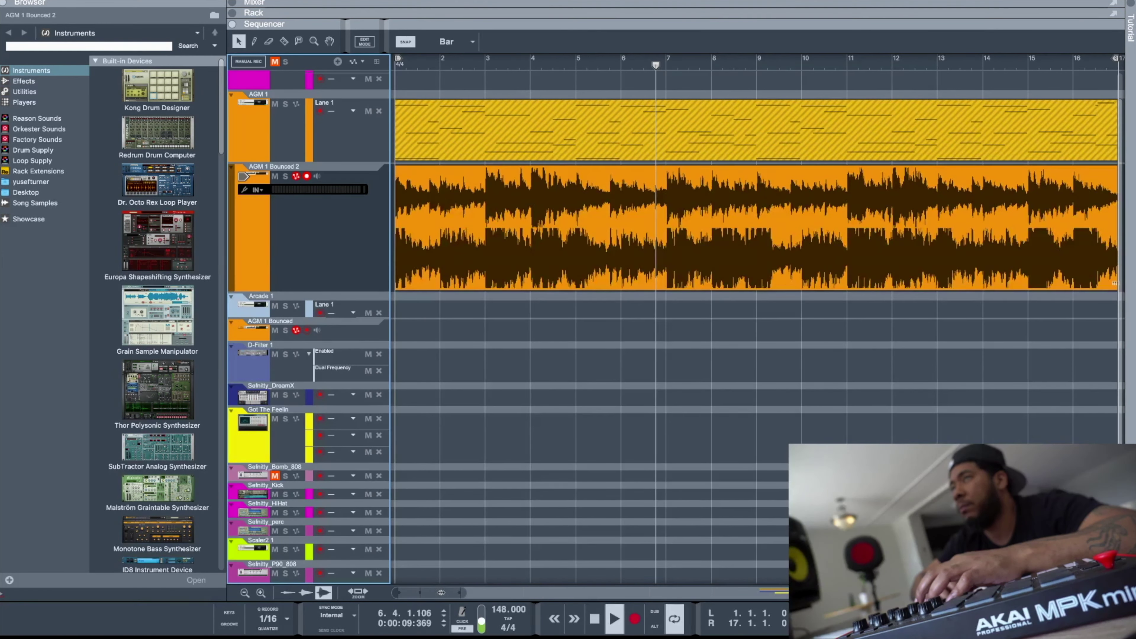
Trim the silence from the start of the bounced AGM 1 audio clip and align its first transient with bar 1.
{"action": "left_click", "coordinate": [307, 176]}
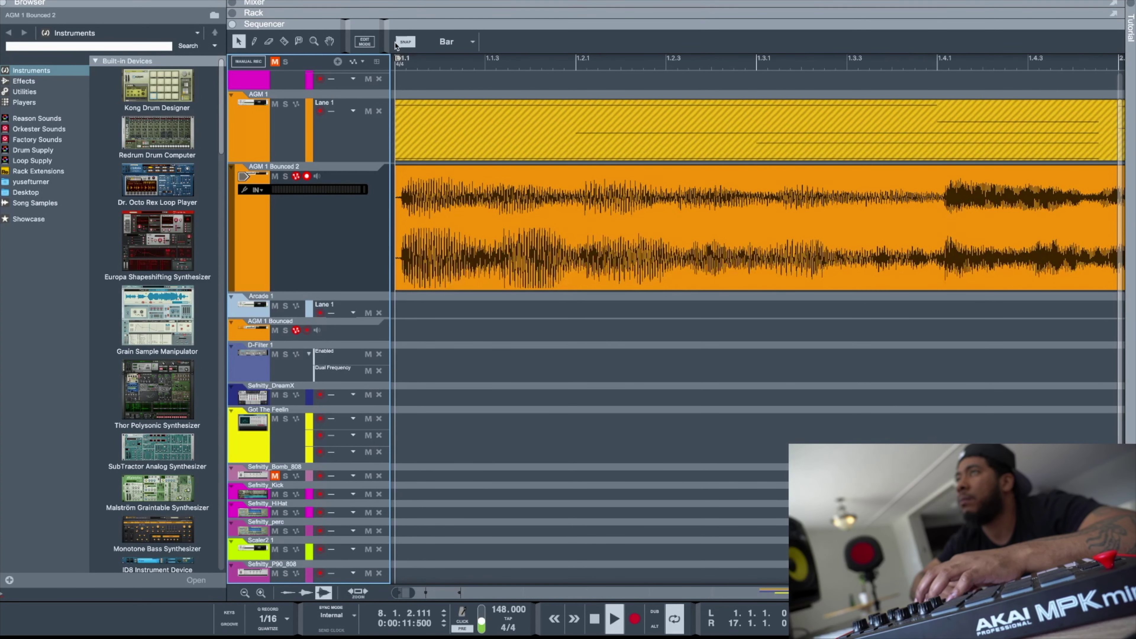
{"action": "left_click", "coordinate": [405, 210]}
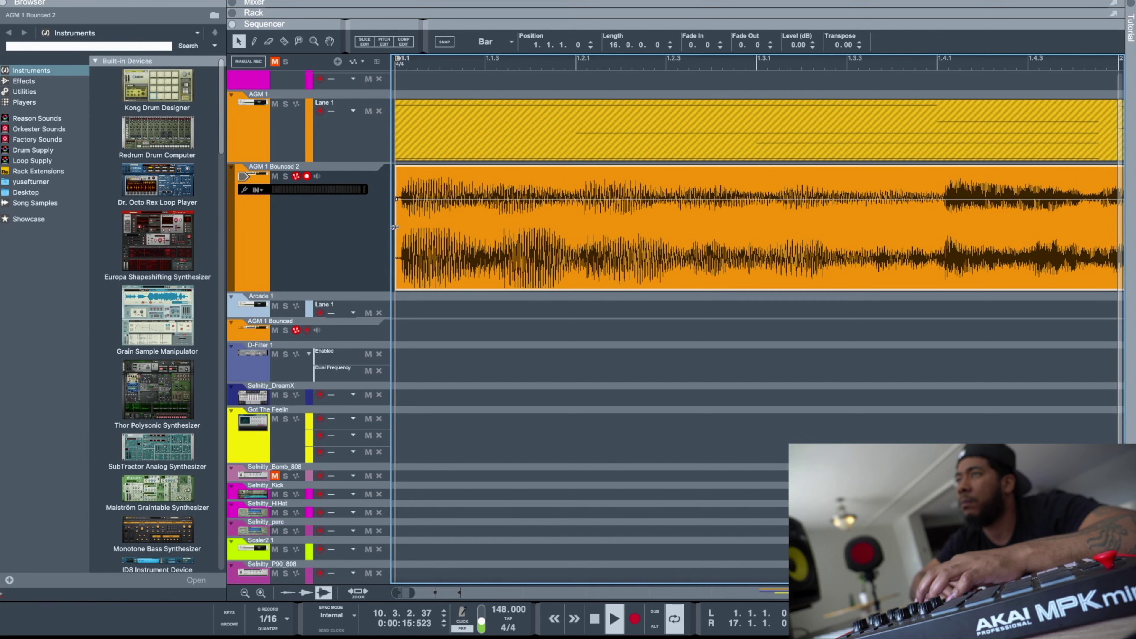
{"action": "left_click_drag", "start_coordinate": [396, 227], "coordinate": [400, 227]}
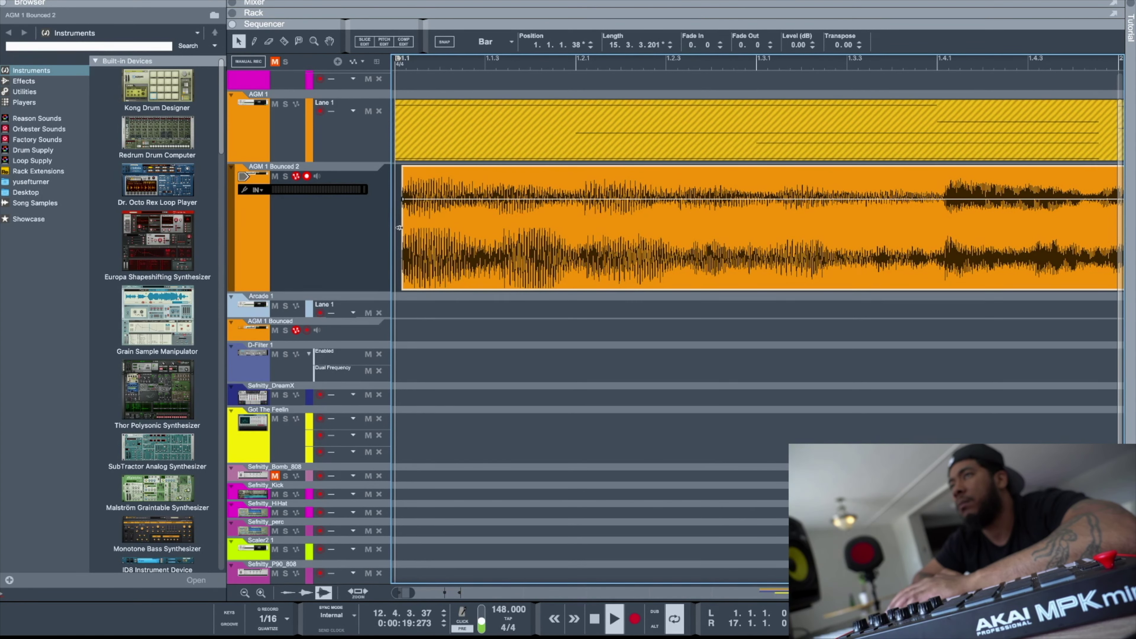
{"action": "left_click_drag", "start_coordinate": [400, 231], "coordinate": [395, 230]}
Select the Sefnitty_DreamX track for recording and set the loop to end at bar 9.
{"action": "left_click", "coordinate": [252, 398]}
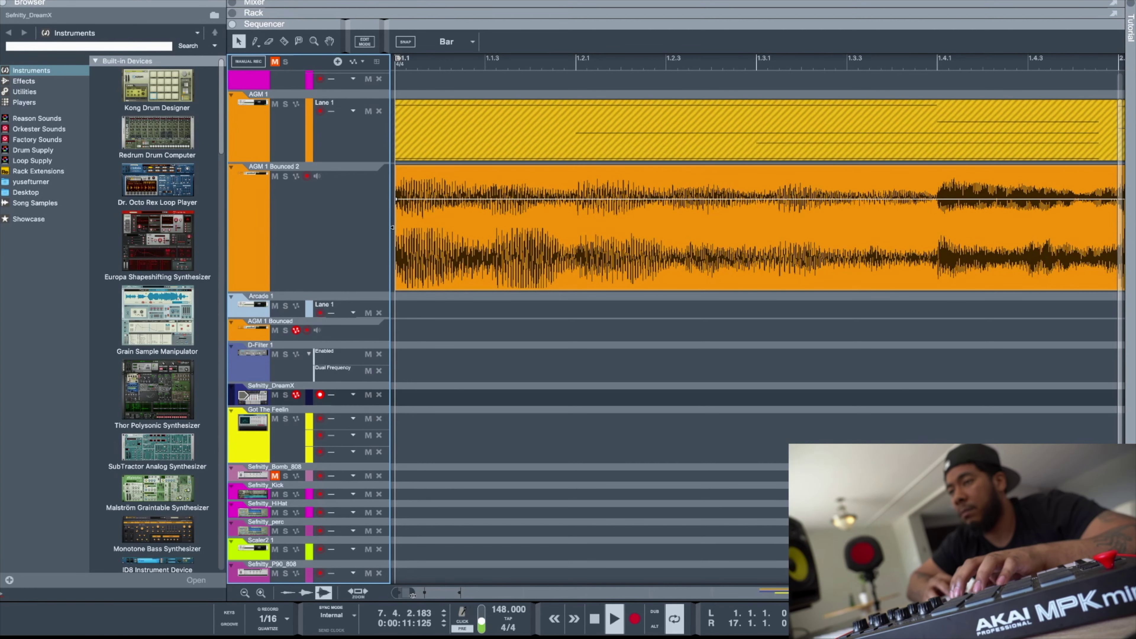
{"action": "left_click_drag", "start_coordinate": [424, 593], "coordinate": [507, 586]}
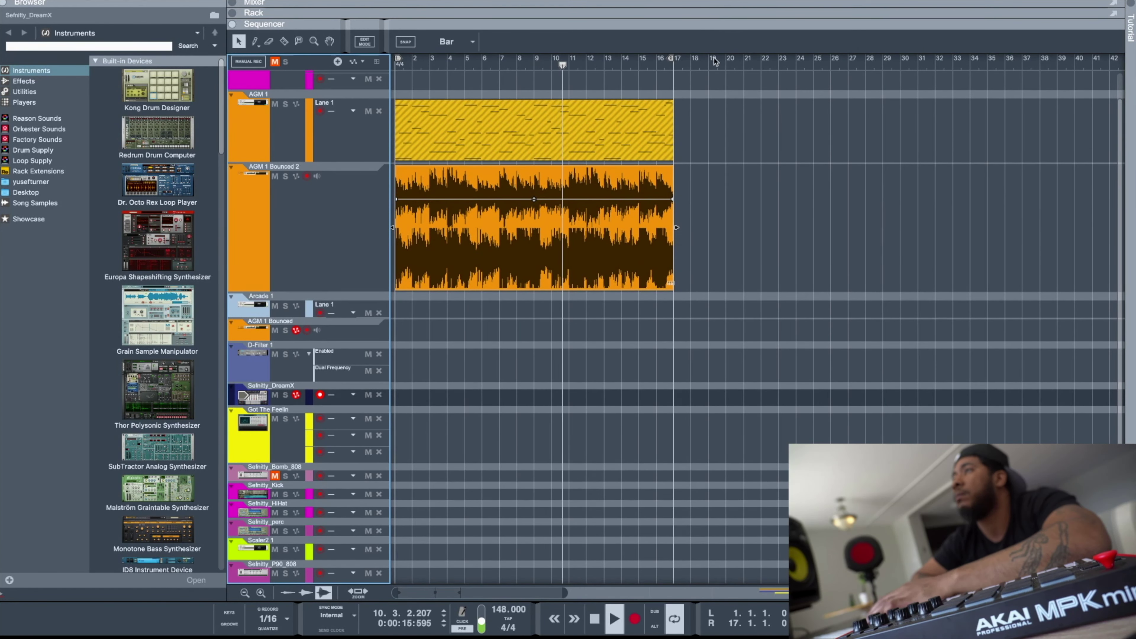
{"action": "key", "text": "space"}
{"action": "left_click_drag", "start_coordinate": [670, 63], "coordinate": [527, 58]}
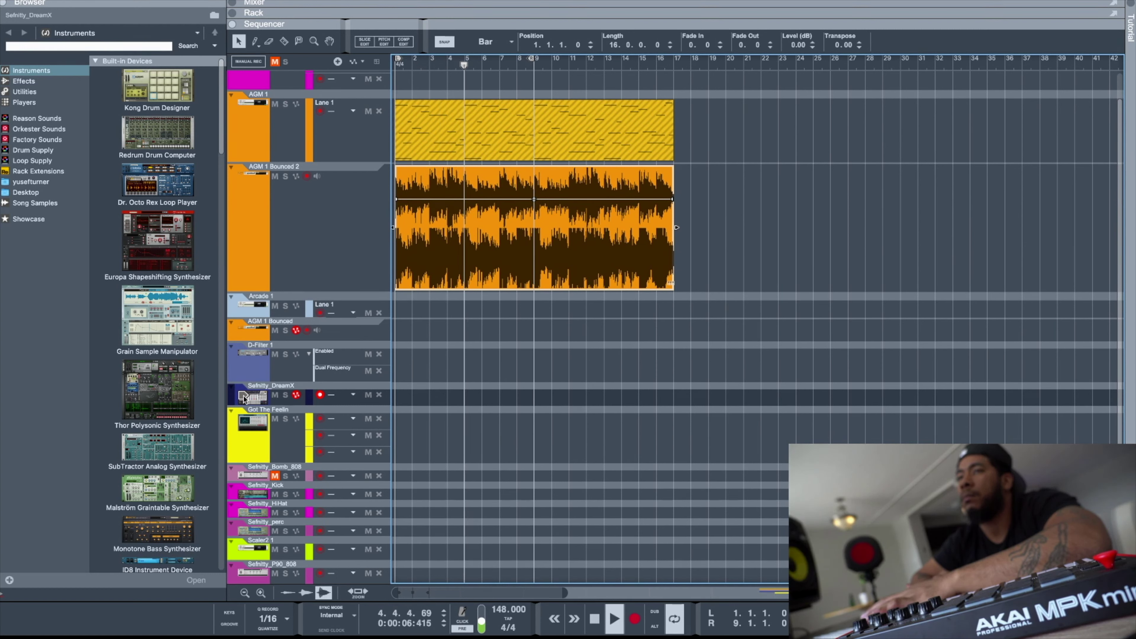
Move the Sefnitty_DreamX track directly below AGM 1 Bounced 2 and record a part over the eight-bar loop.
{"action": "left_click", "coordinate": [233, 400]}
{"action": "left_click_drag", "start_coordinate": [237, 395], "coordinate": [237, 298]}
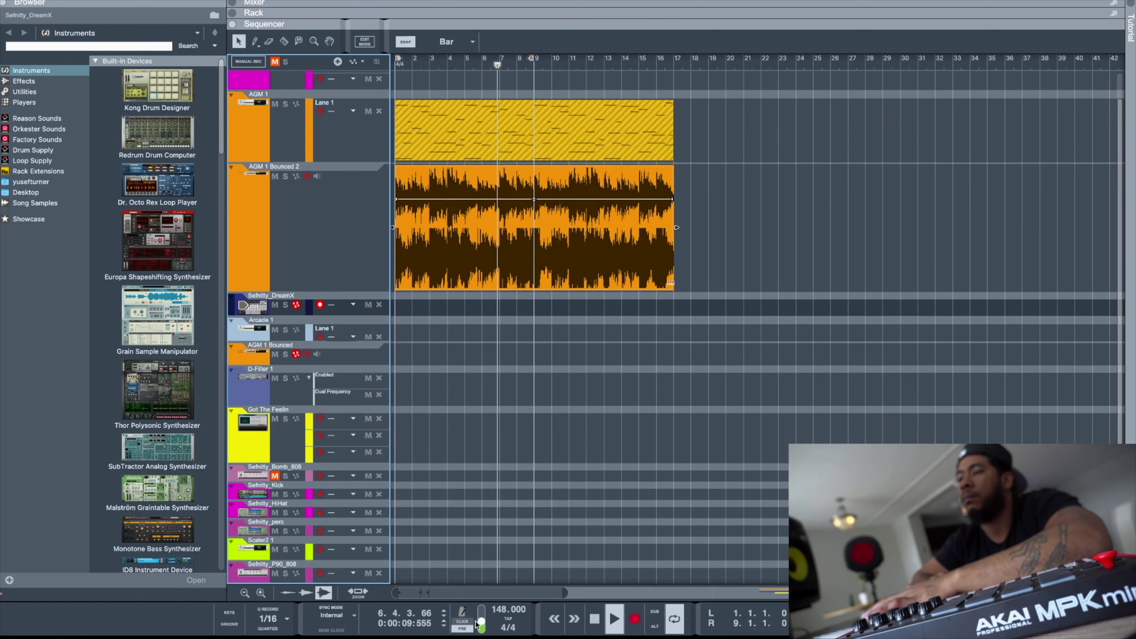
{"action": "left_click", "coordinate": [635, 619]}
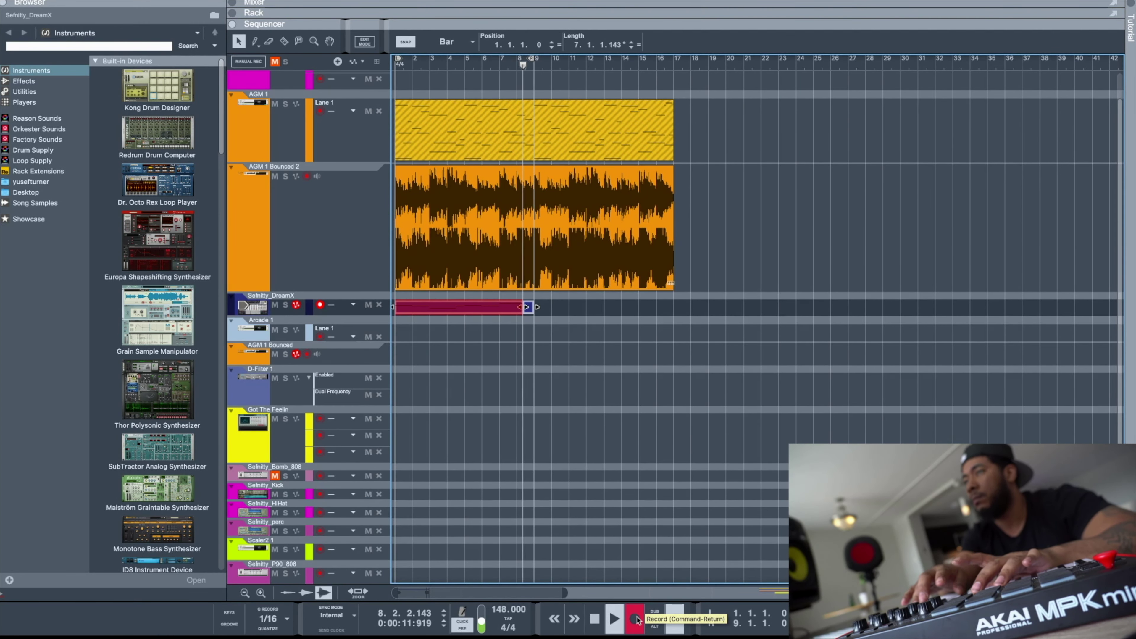
Quantize the recorded Sefnitty_DreamX clip in the note editor and return to the arrangement.
{"action": "double_click", "coordinate": [484, 310]}
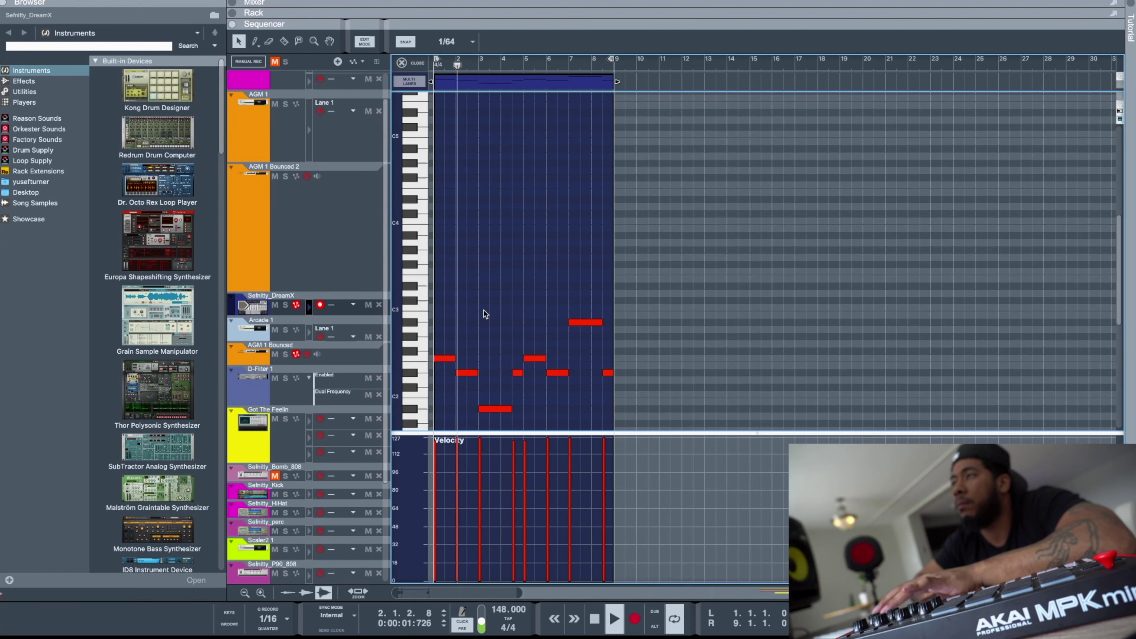
{"action": "right_click", "coordinate": [523, 76]}
{"action": "left_click", "coordinate": [540, 374]}
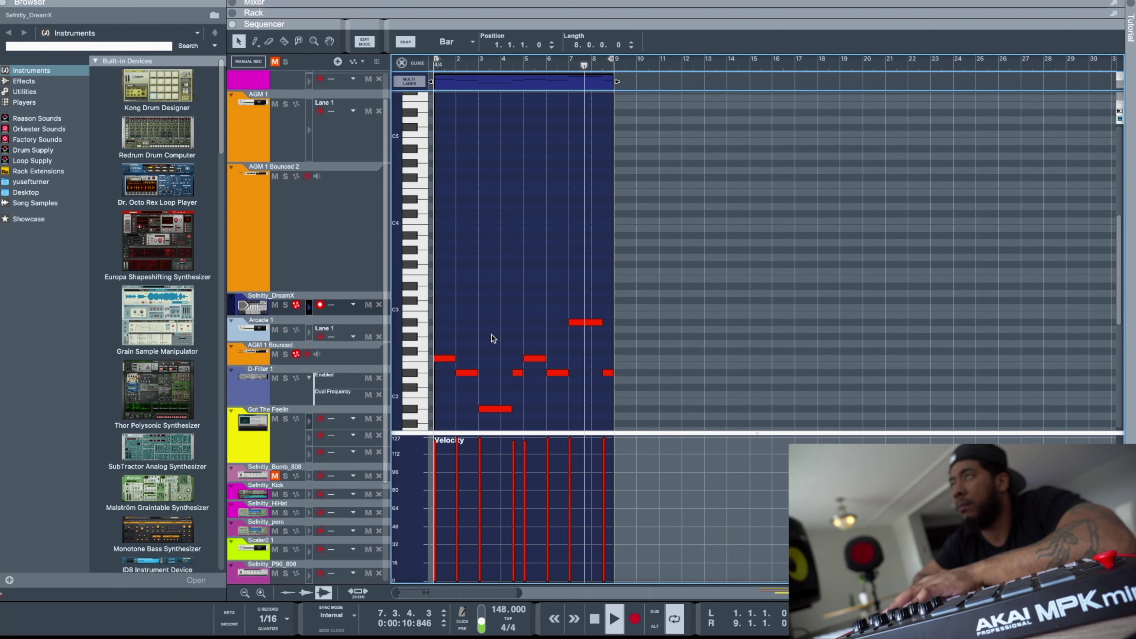
{"action": "left_click_drag", "start_coordinate": [599, 432], "coordinate": [600, 528]}
{"action": "right_click", "coordinate": [531, 416]}
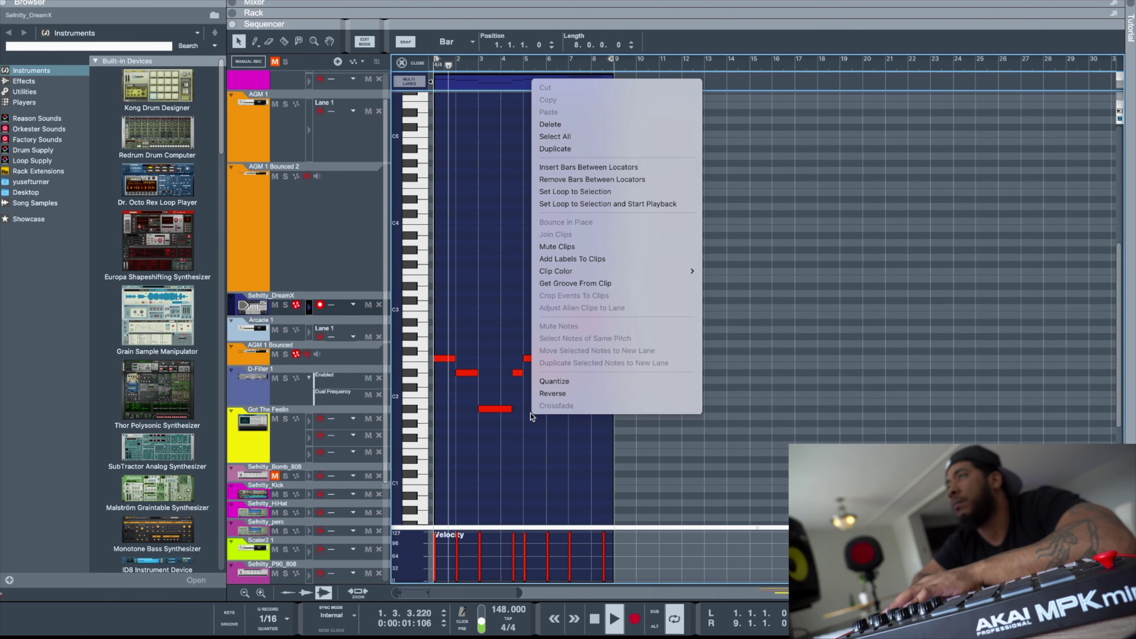
{"action": "left_click", "coordinate": [566, 381]}
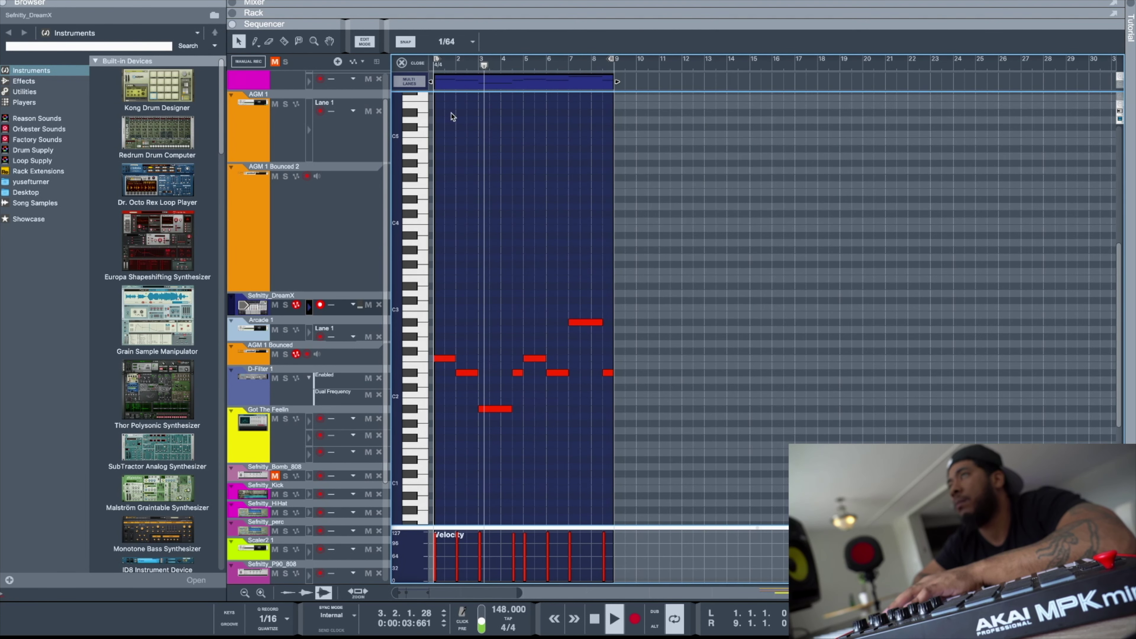
{"action": "key", "text": "ctrl+e"}
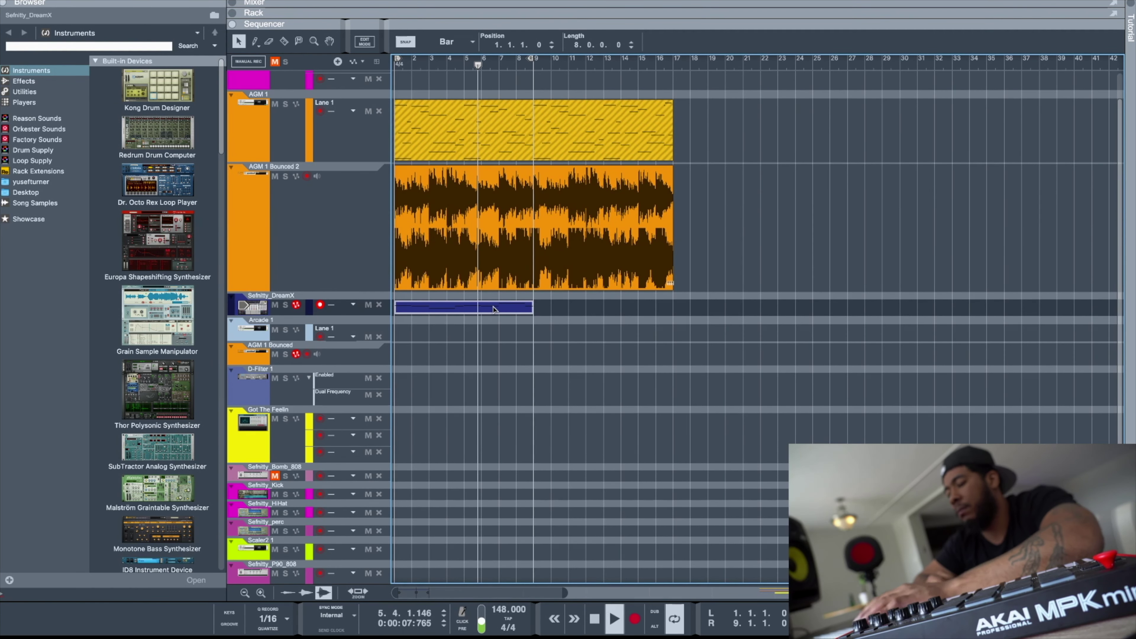
Duplicate the Sefnitty_DreamX clip to bar 9, extend the loop to bar 17, and make the track taller.
{"action": "key", "text": "ctrl+d"}
{"action": "left_click_drag", "start_coordinate": [536, 63], "coordinate": [572, 63]}
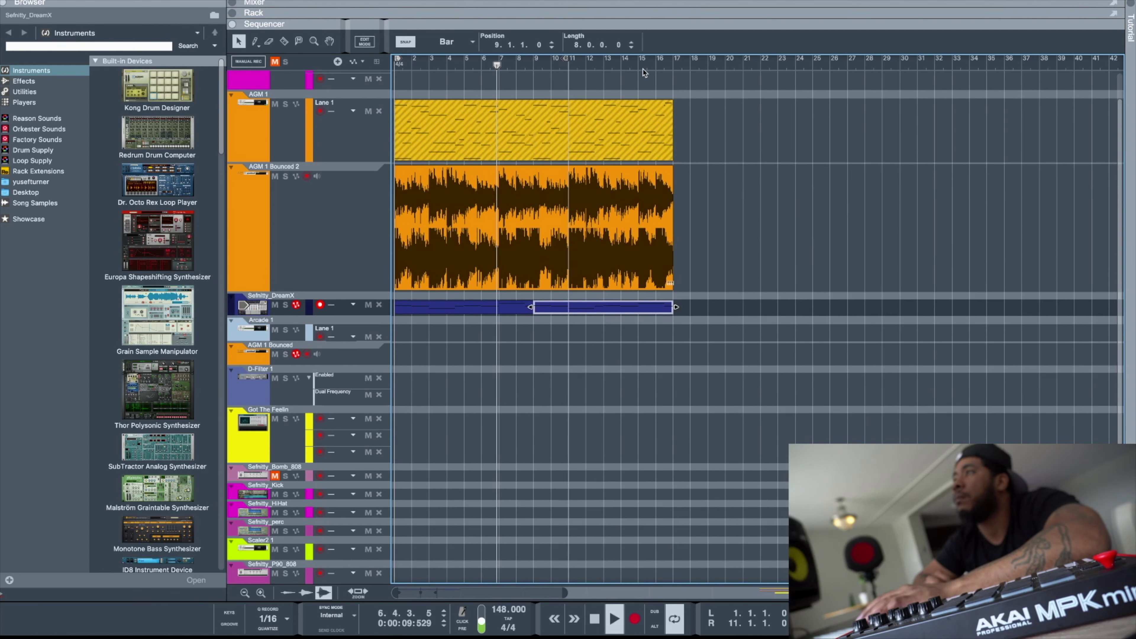
{"action": "left_click", "coordinate": [565, 385]}
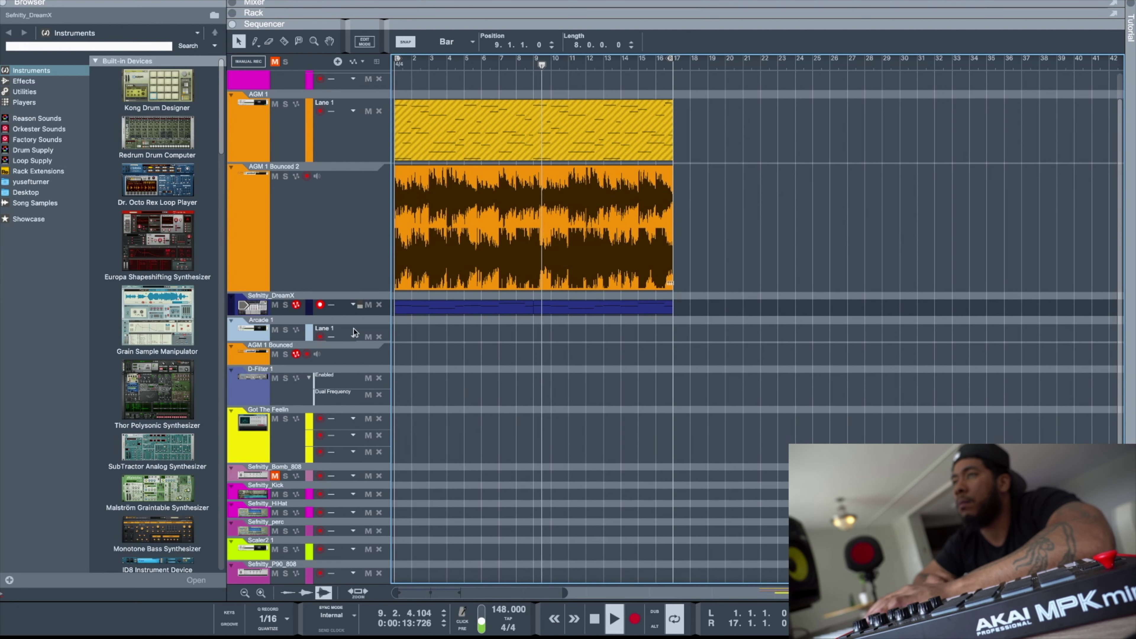
{"action": "left_click_drag", "start_coordinate": [266, 316], "coordinate": [275, 340]}
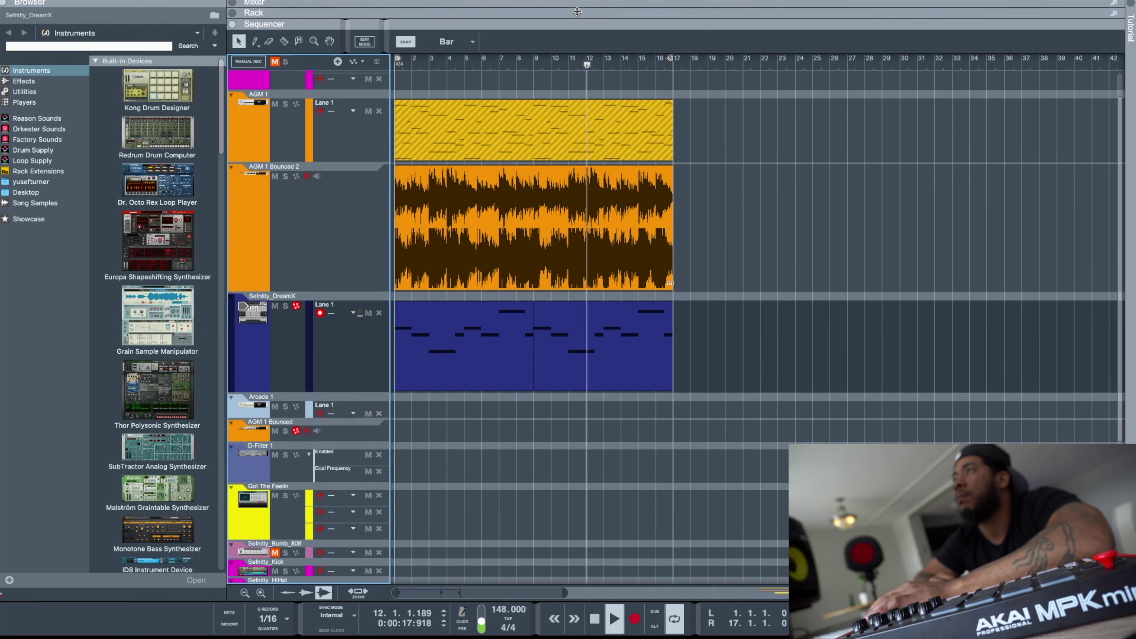
Show the Antidote synthesizer of the Sefnitty_DreamX track in the rack.
{"action": "left_click_drag", "start_coordinate": [575, 8], "coordinate": [574, 50]}
{"action": "scroll", "coordinate": [813, 183], "scroll_direction": "up", "scroll_amount": 4}
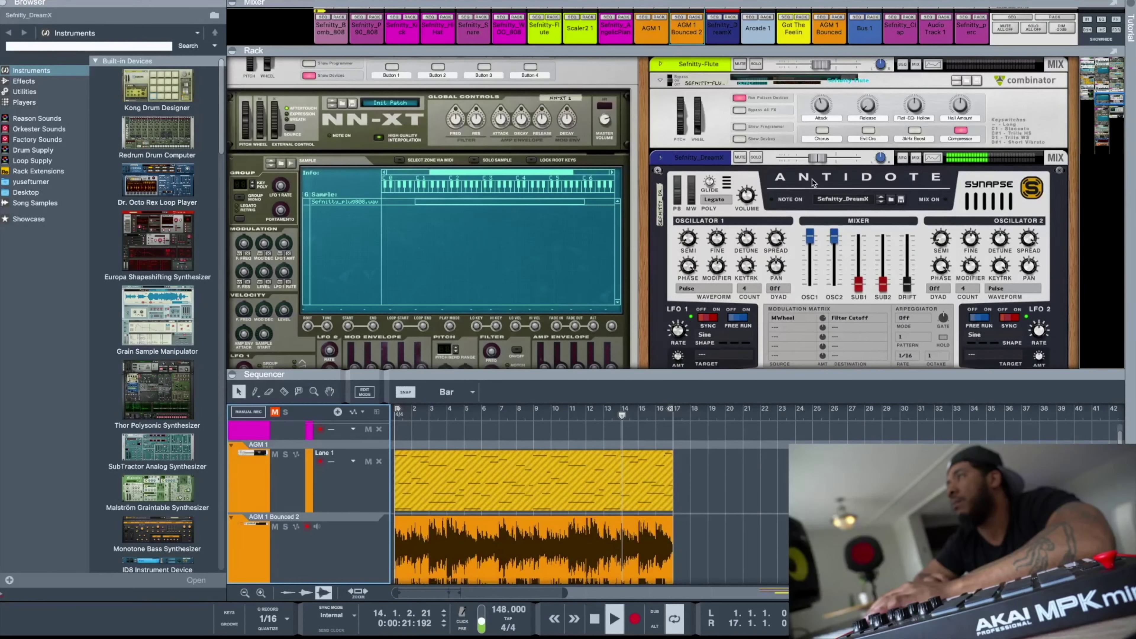
{"action": "left_click", "coordinate": [932, 183]}
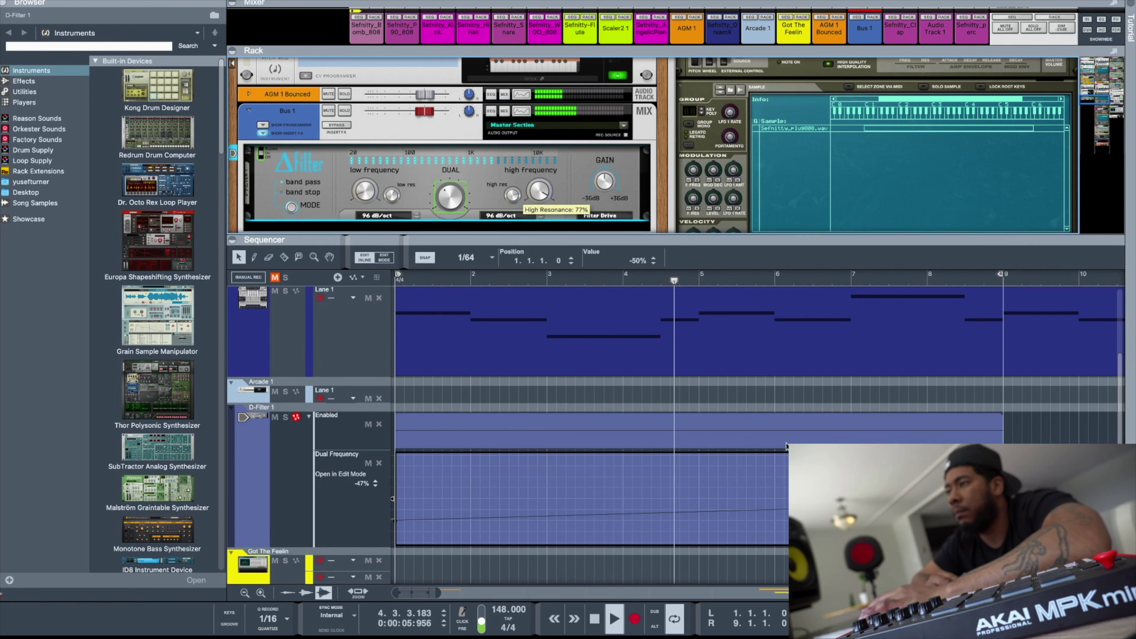
Adjust the D-Filter's Dual Frequency automation point at bar 5 to -29%.
{"action": "left_click", "coordinate": [699, 512]}
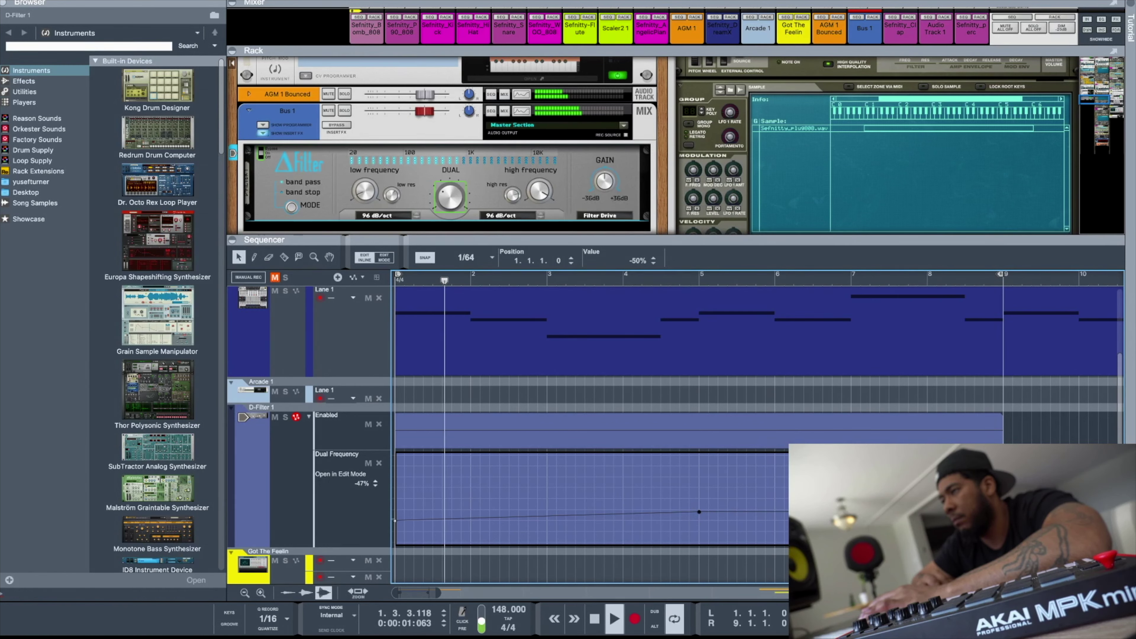
{"action": "left_click_drag", "start_coordinate": [700, 510], "coordinate": [700, 509]}
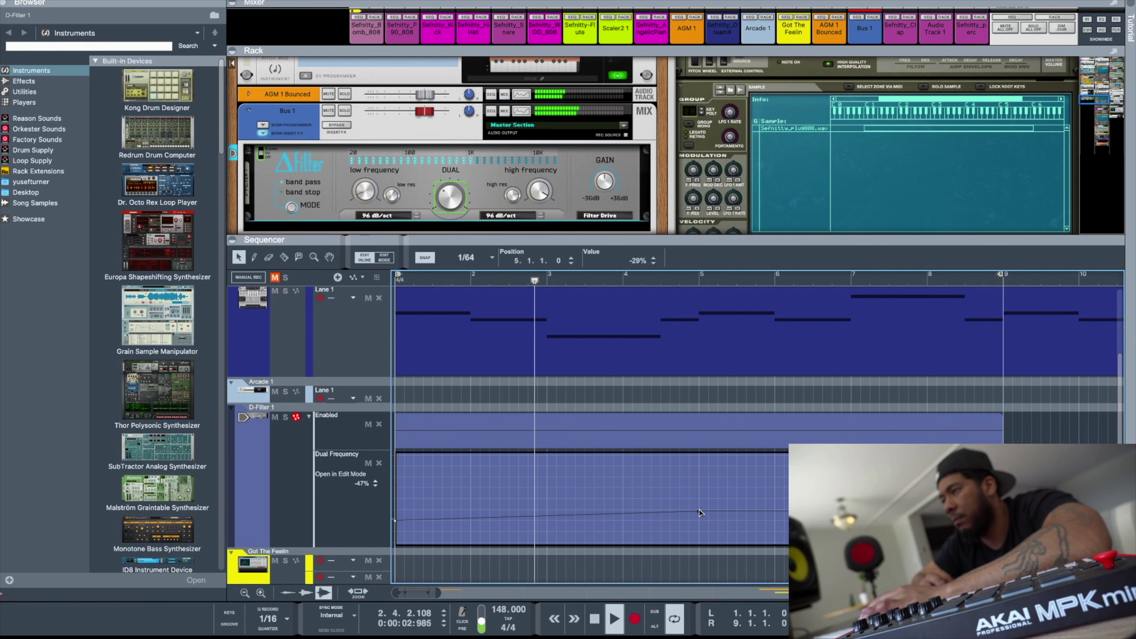
Extend the loop end to bar 17 with the snap value set to Bar, and make the Sefnitty_DreamX track taller.
{"action": "left_click_drag", "start_coordinate": [454, 591], "coordinate": [482, 589]}
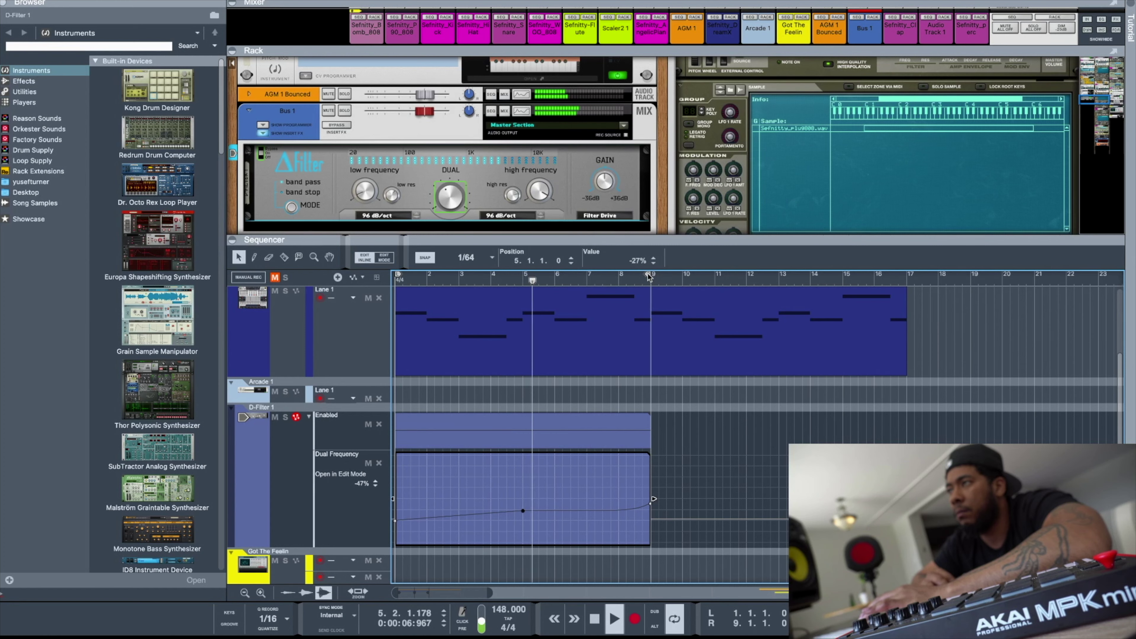
{"action": "left_click_drag", "start_coordinate": [746, 286], "coordinate": [903, 291]}
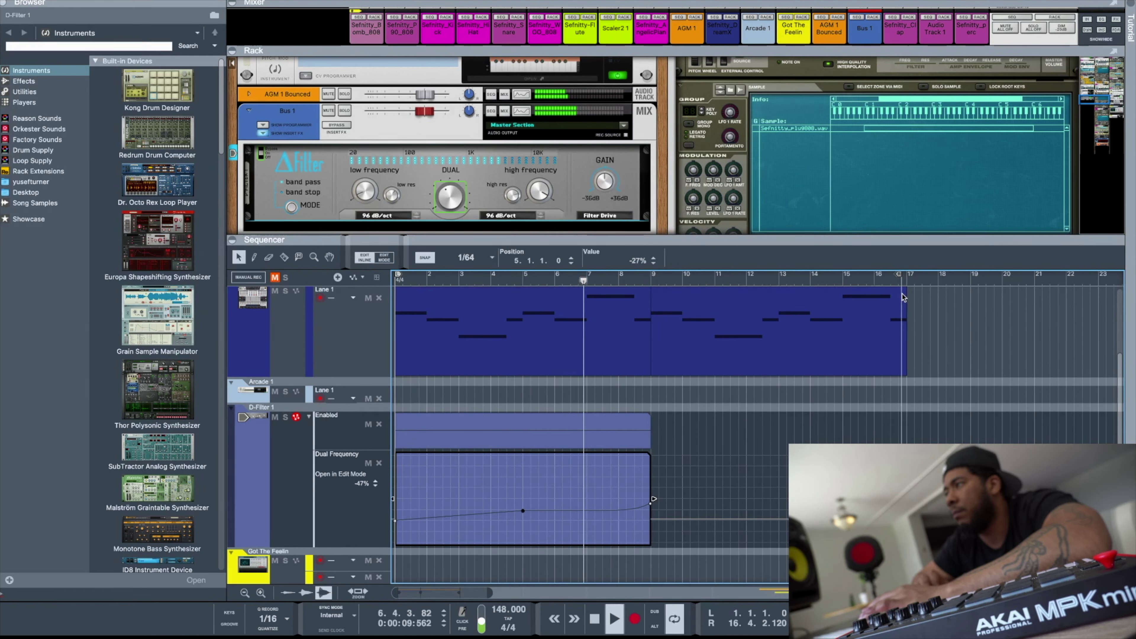
{"action": "left_click", "coordinate": [461, 261]}
{"action": "left_click", "coordinate": [465, 256]}
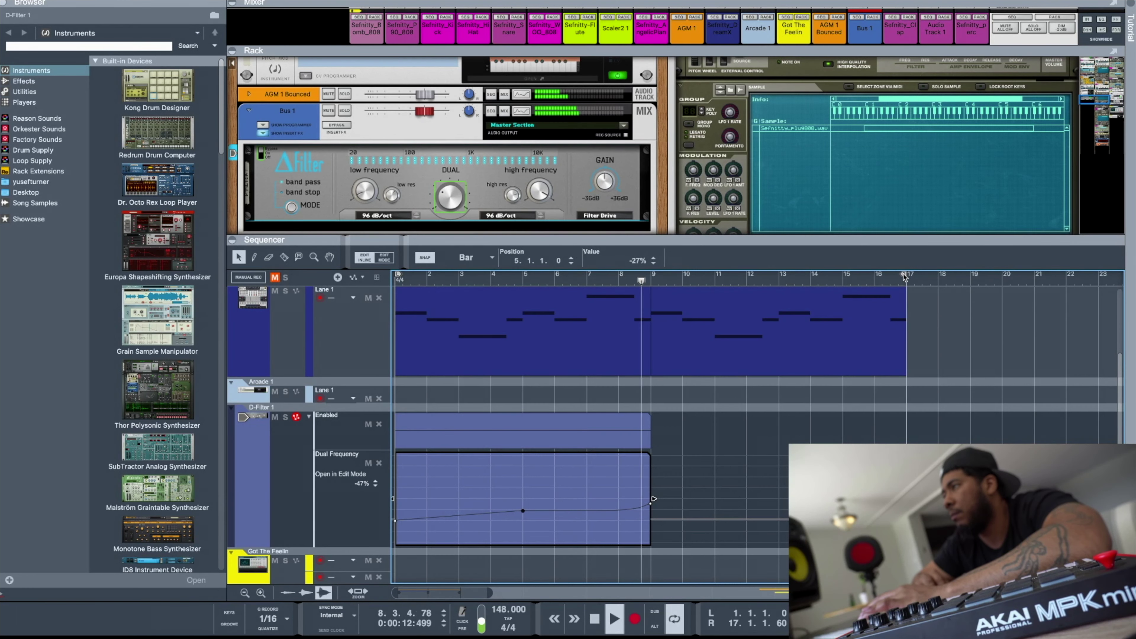
{"action": "left_click", "coordinate": [710, 510]}
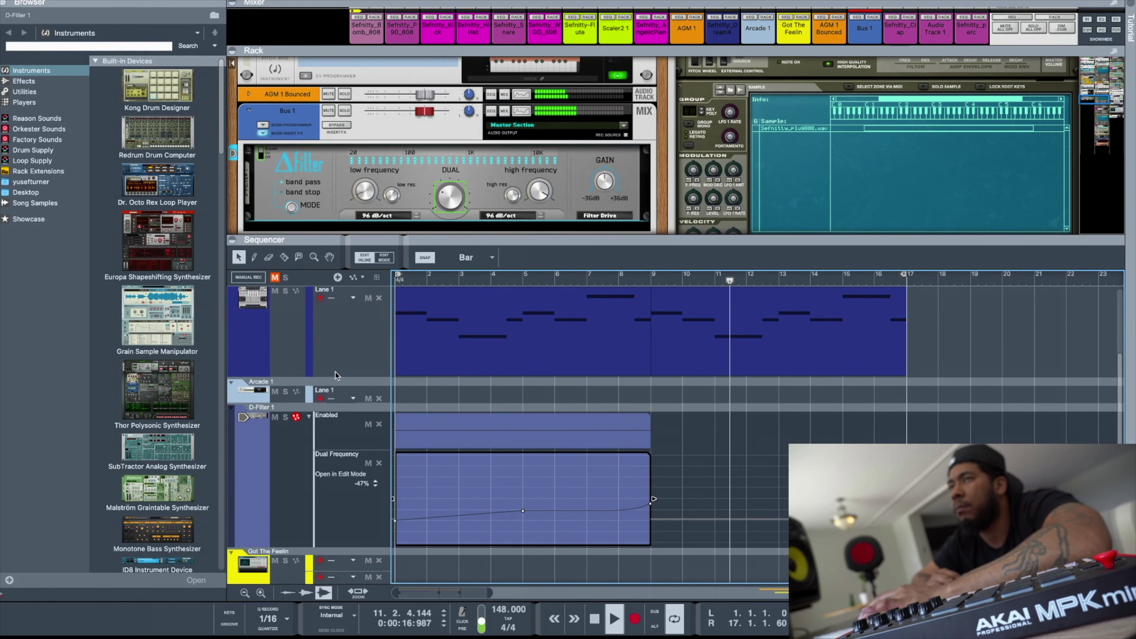
{"action": "left_click_drag", "start_coordinate": [340, 377], "coordinate": [340, 433]}
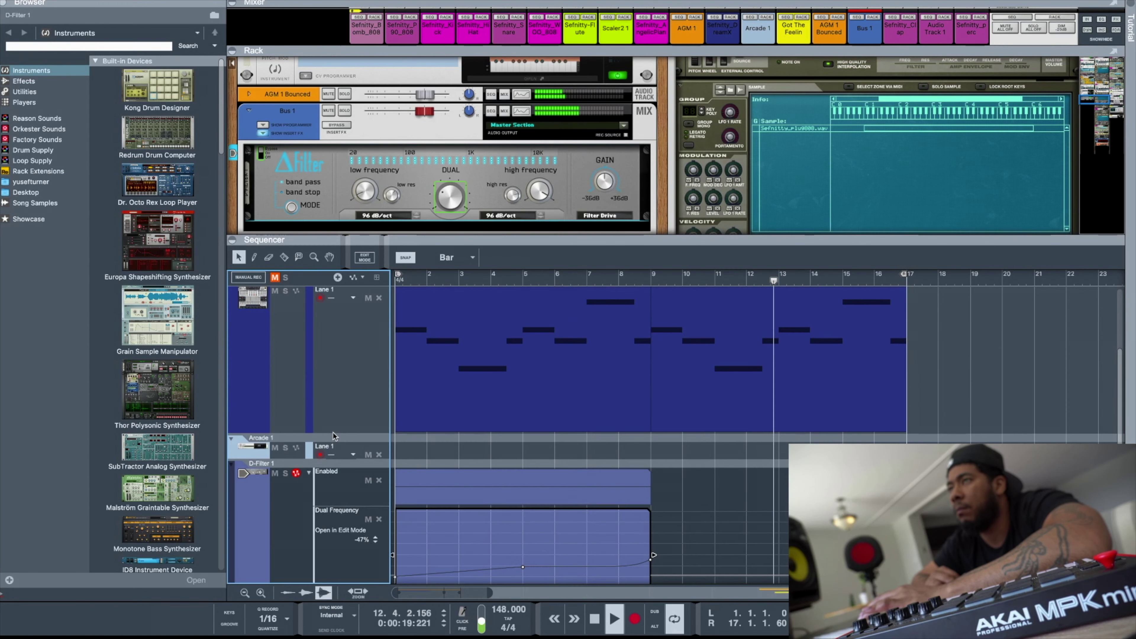
Inspect the Spectrum EQ of Bus 1 and compare it with the Sefnitty_DreamX channel's frequency spectrum.
{"action": "left_click", "coordinate": [520, 112]}
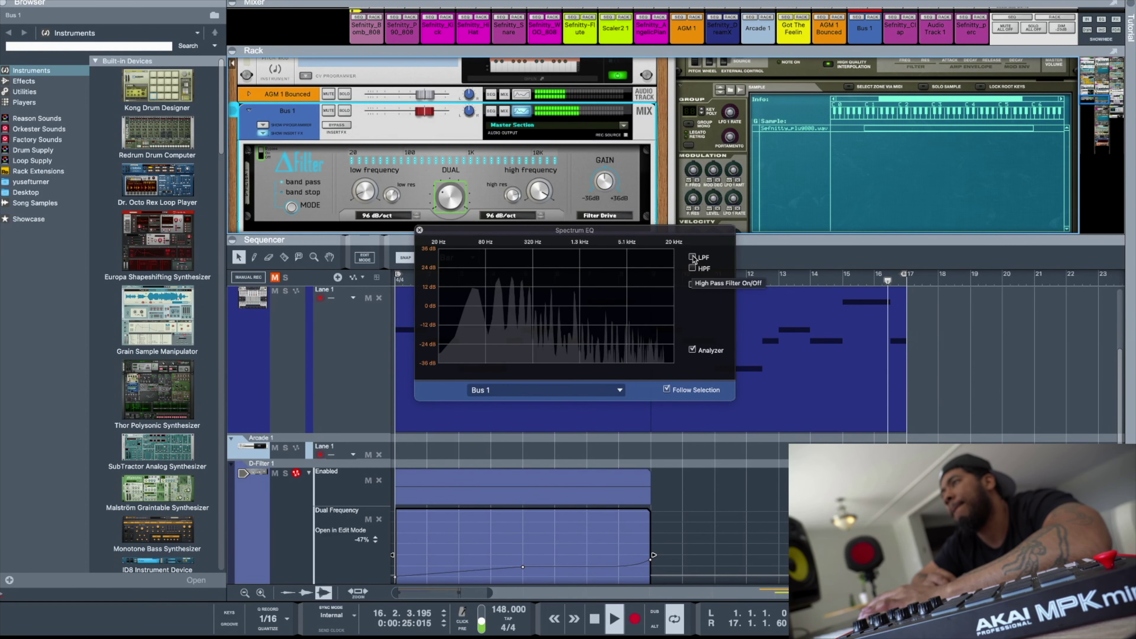
{"action": "left_click", "coordinate": [273, 359]}
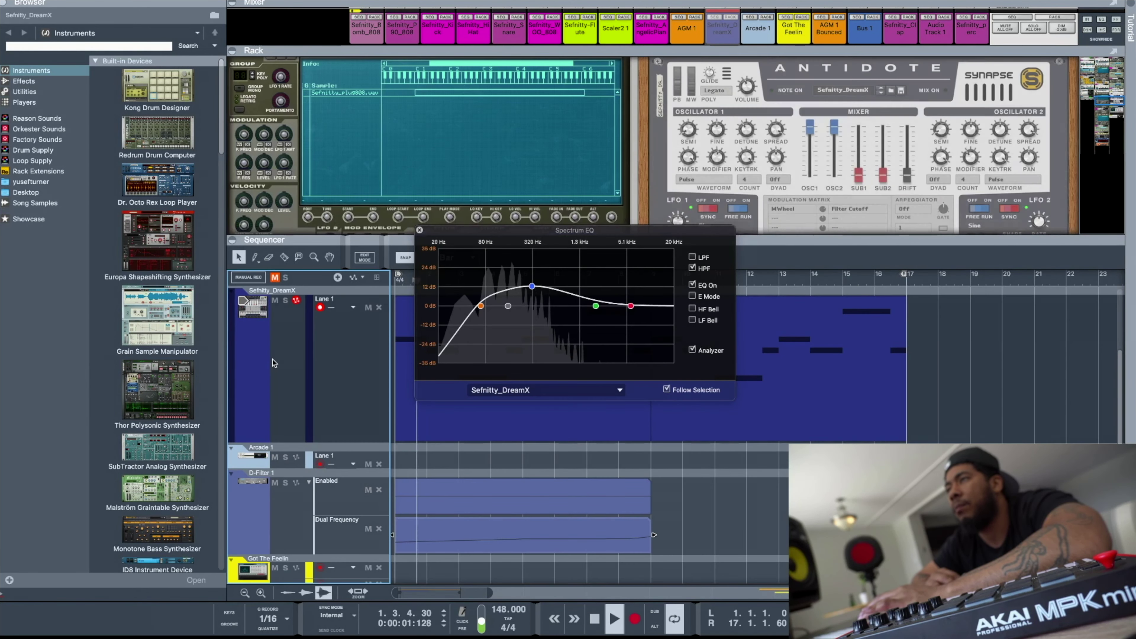
{"action": "left_click", "coordinate": [283, 519]}
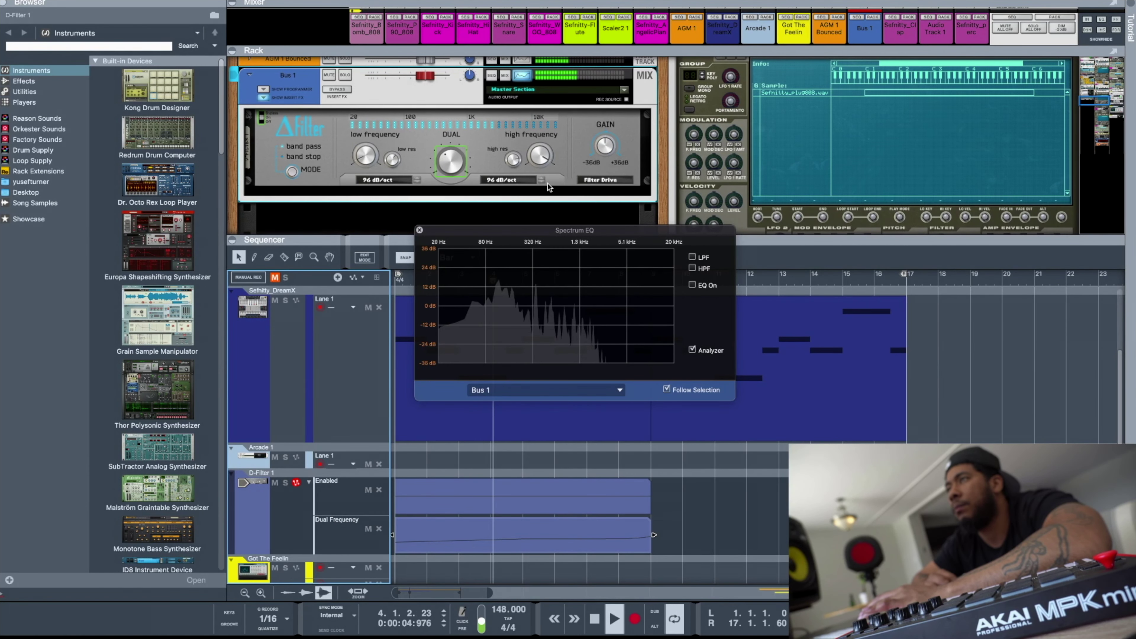
Try the D-Filter's Output Limiter mode, settle on Clean, and close the Spectrum EQ window.
{"action": "left_click", "coordinate": [604, 180]}
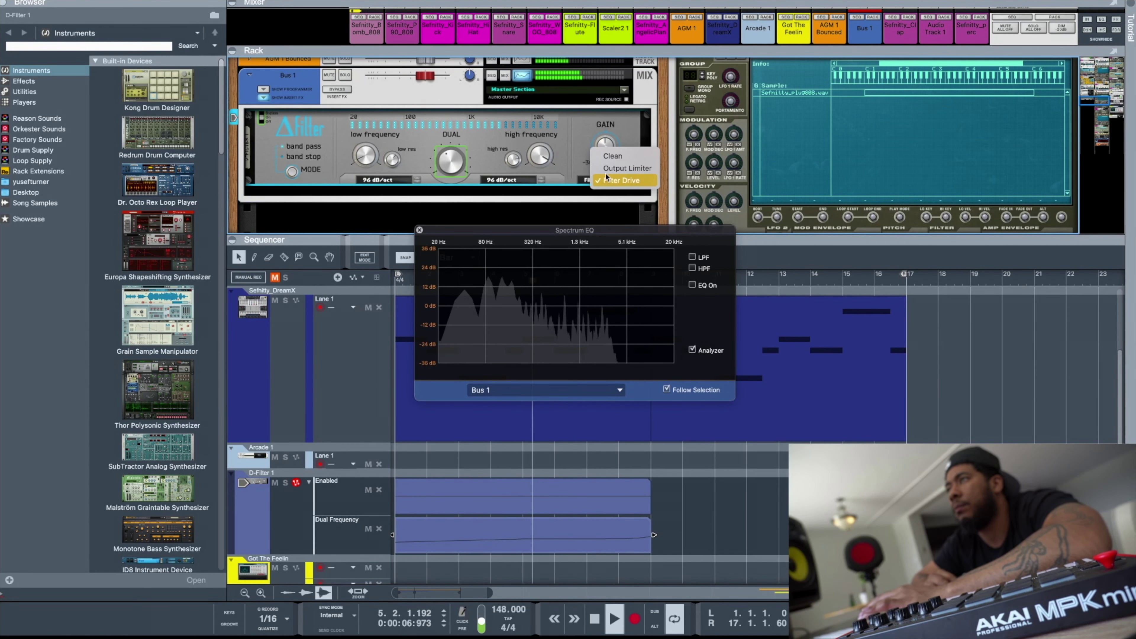
{"action": "left_click", "coordinate": [607, 169]}
{"action": "left_click", "coordinate": [598, 181]}
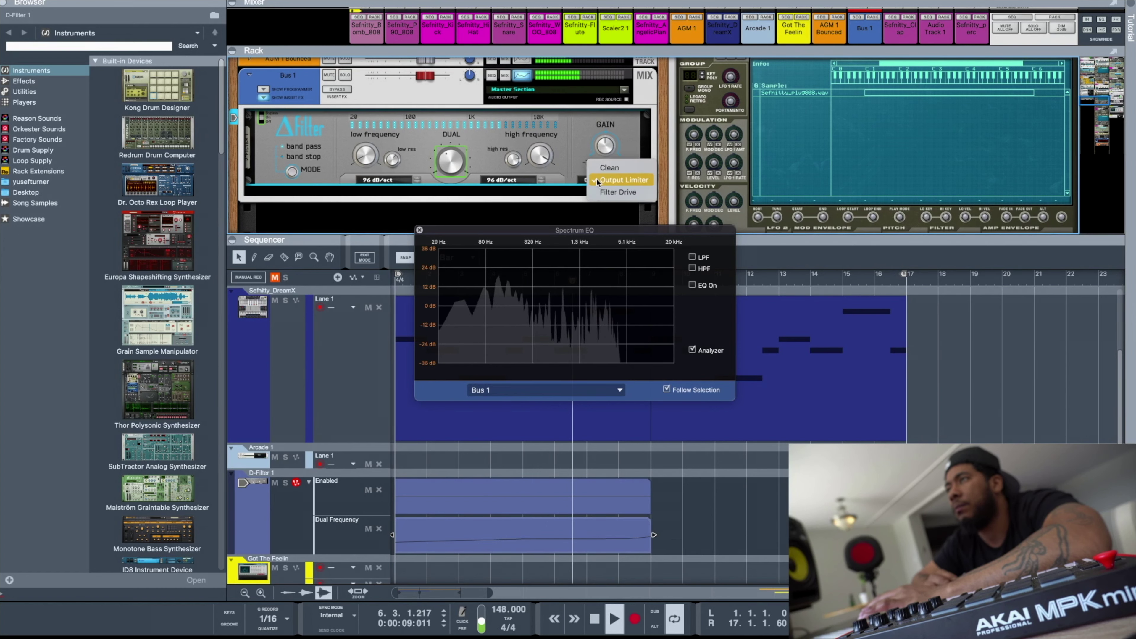
{"action": "left_click", "coordinate": [609, 168]}
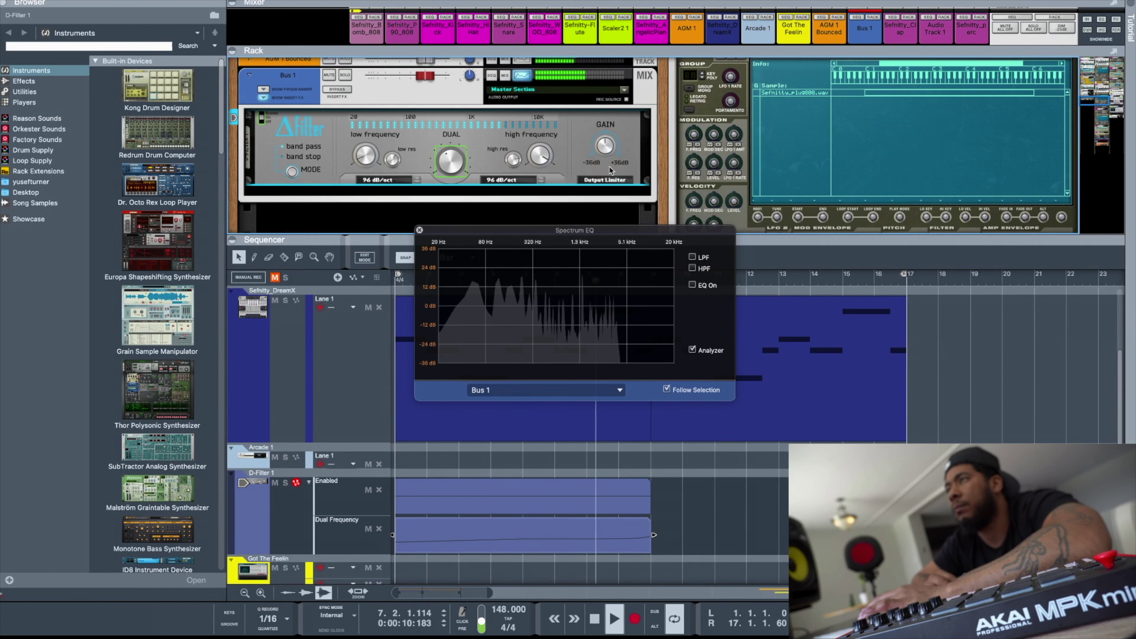
{"action": "left_click", "coordinate": [598, 181]}
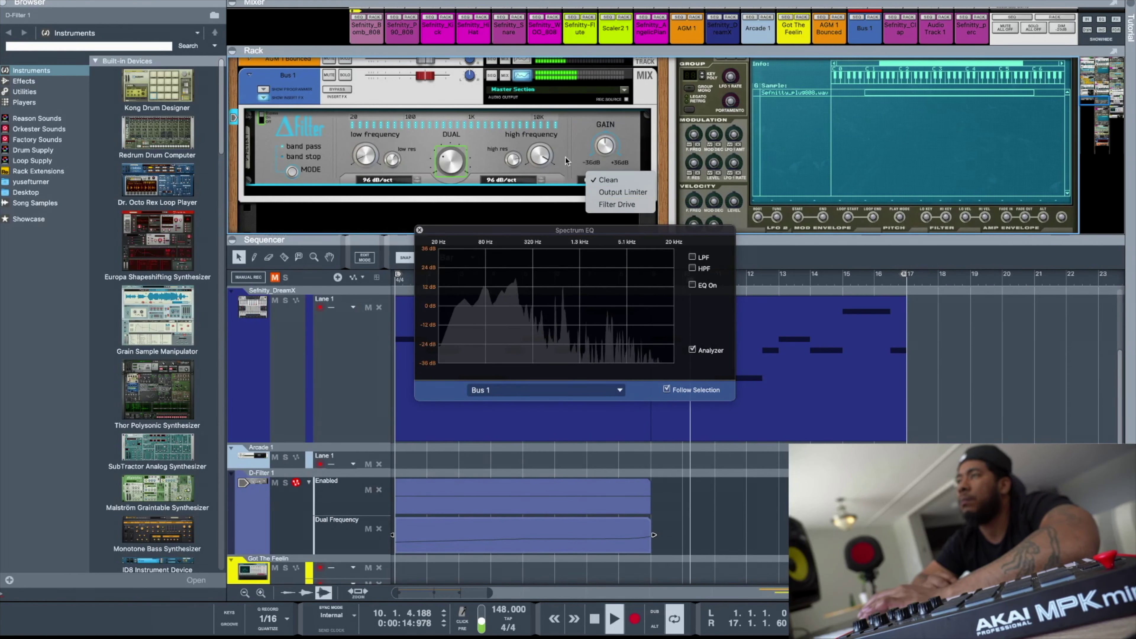
{"action": "left_click", "coordinate": [578, 204]}
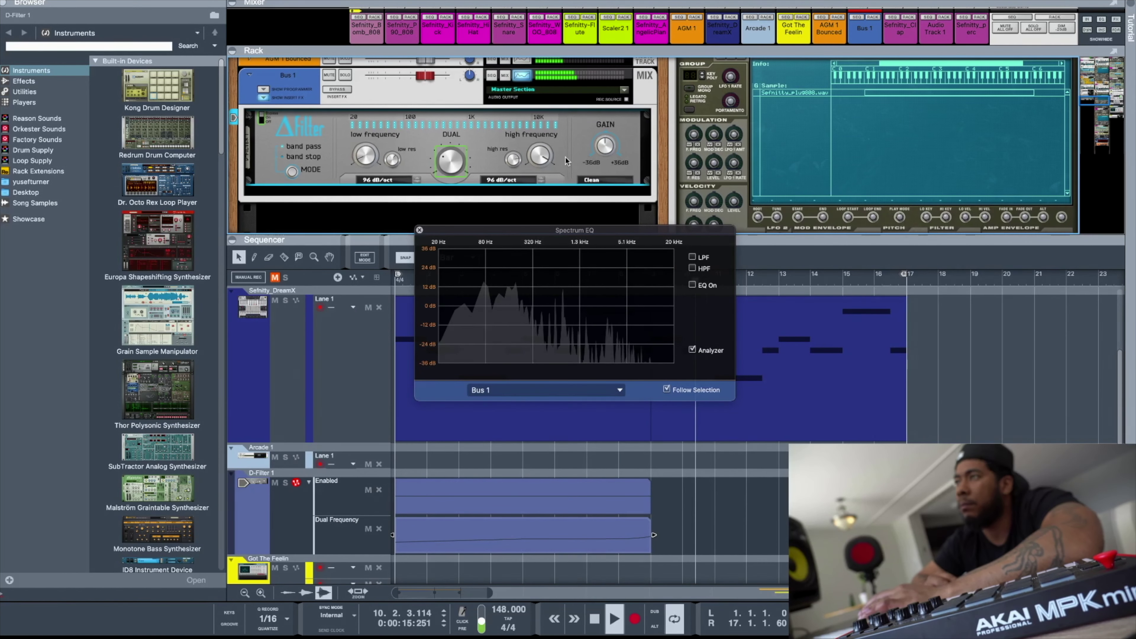
{"action": "left_click", "coordinate": [419, 231]}
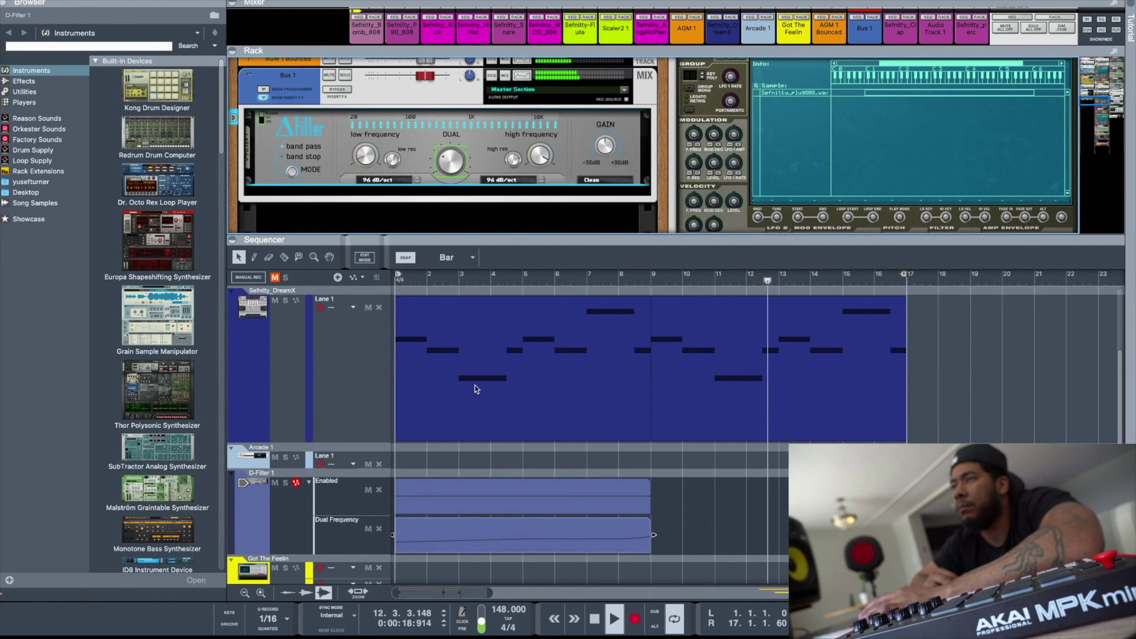
Open the first AGM 1 Bounced audio clip in Pitch Edit mode.
{"action": "scroll", "coordinate": [477, 384], "scroll_direction": "up", "scroll_amount": 3}
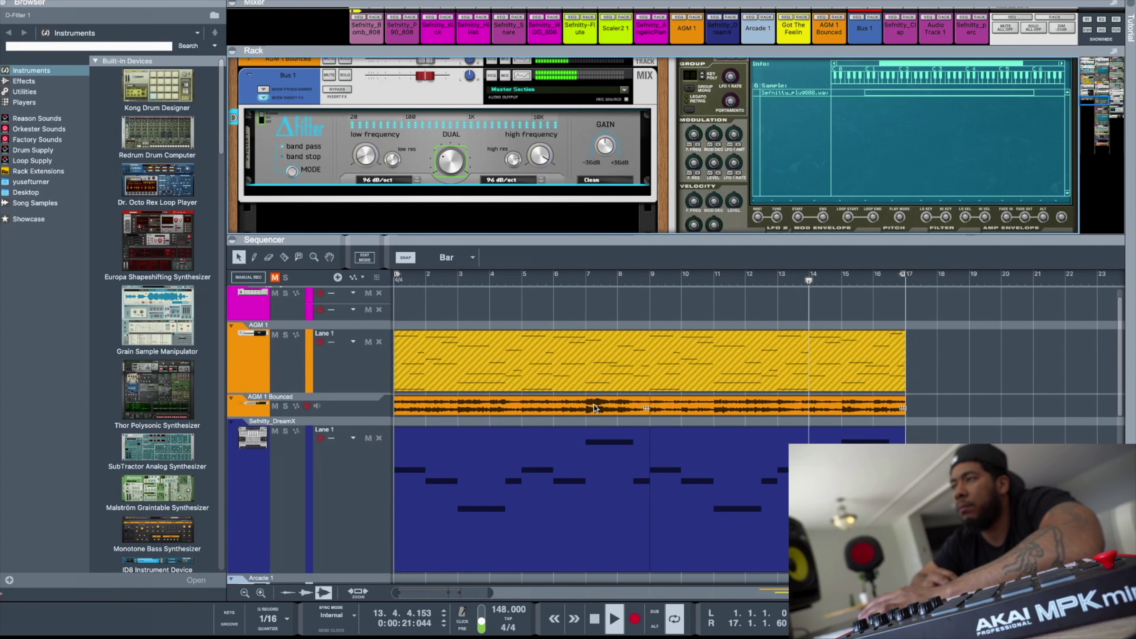
{"action": "left_click", "coordinate": [574, 407]}
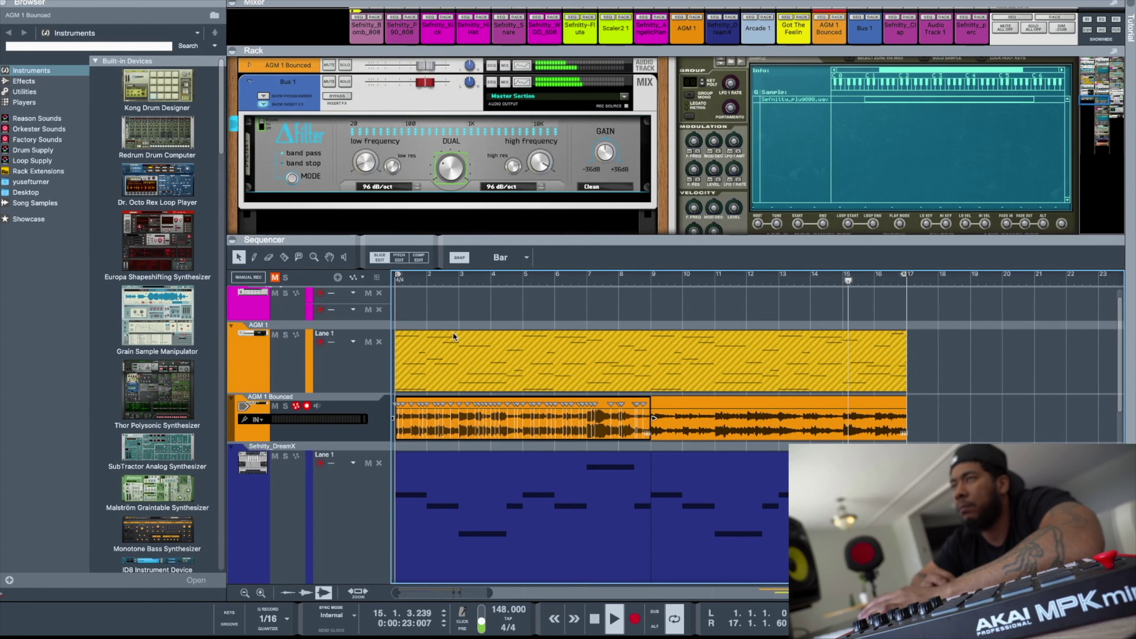
{"action": "left_click", "coordinate": [399, 258]}
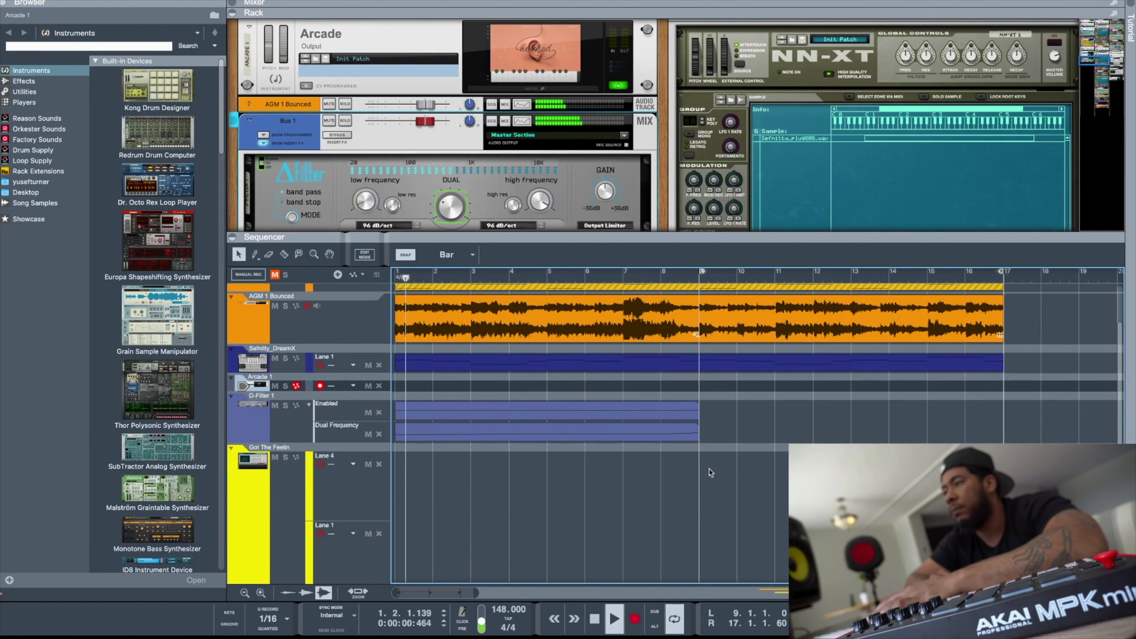
Create a clip from bar 9 to bar 17 on Lane 4 of the Got The Feelin track and open it in the note editor.
{"action": "left_click", "coordinate": [710, 472]}
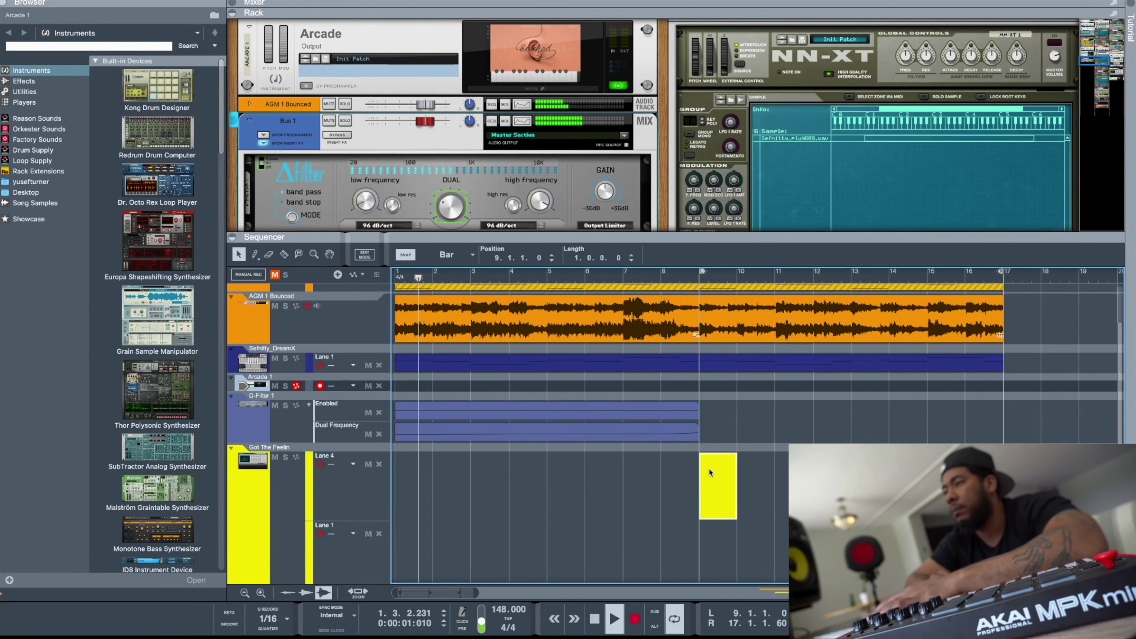
{"action": "left_click_drag", "start_coordinate": [741, 487], "coordinate": [968, 487]}
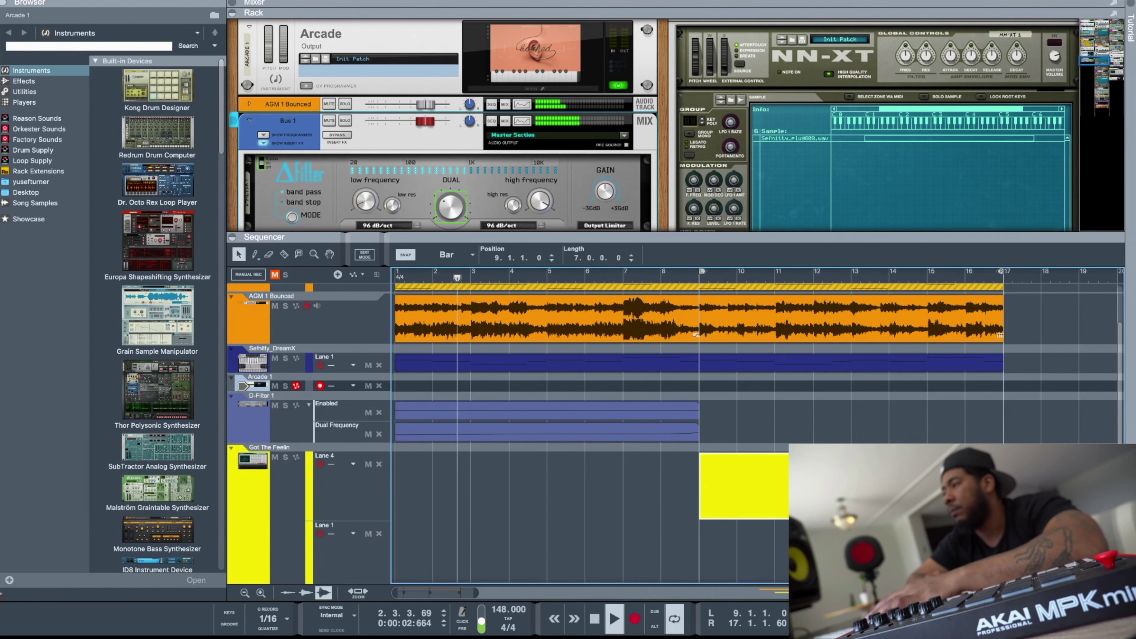
{"action": "double_click", "coordinate": [696, 486]}
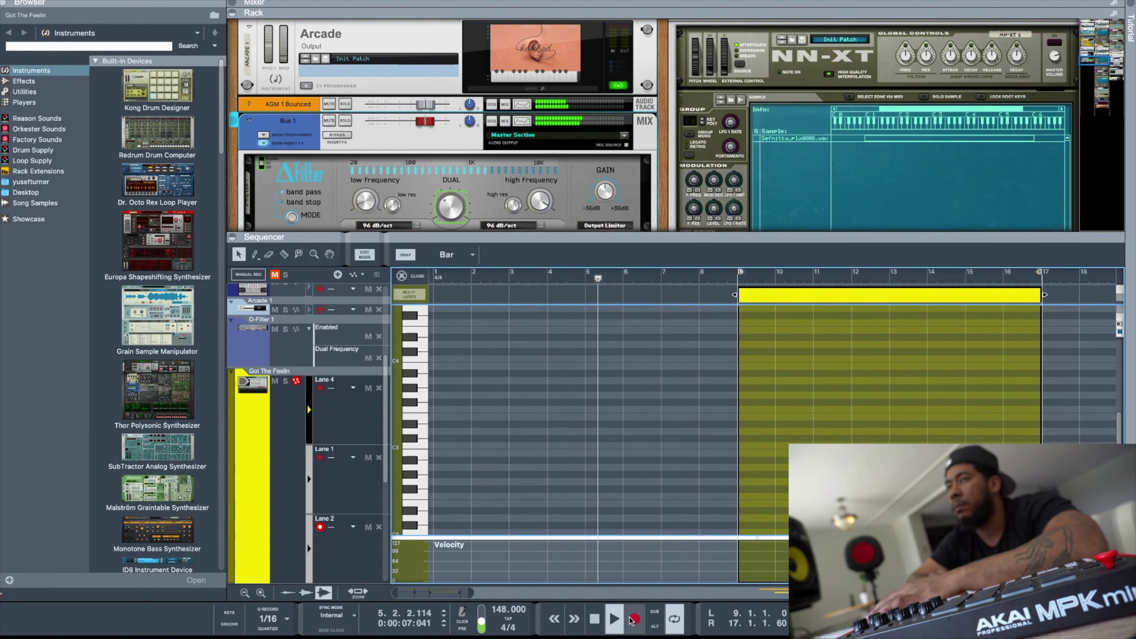
Record a drum pattern on Lane 2 of the Got The Feelin track over bars 9 to 17.
{"action": "left_click", "coordinate": [251, 446]}
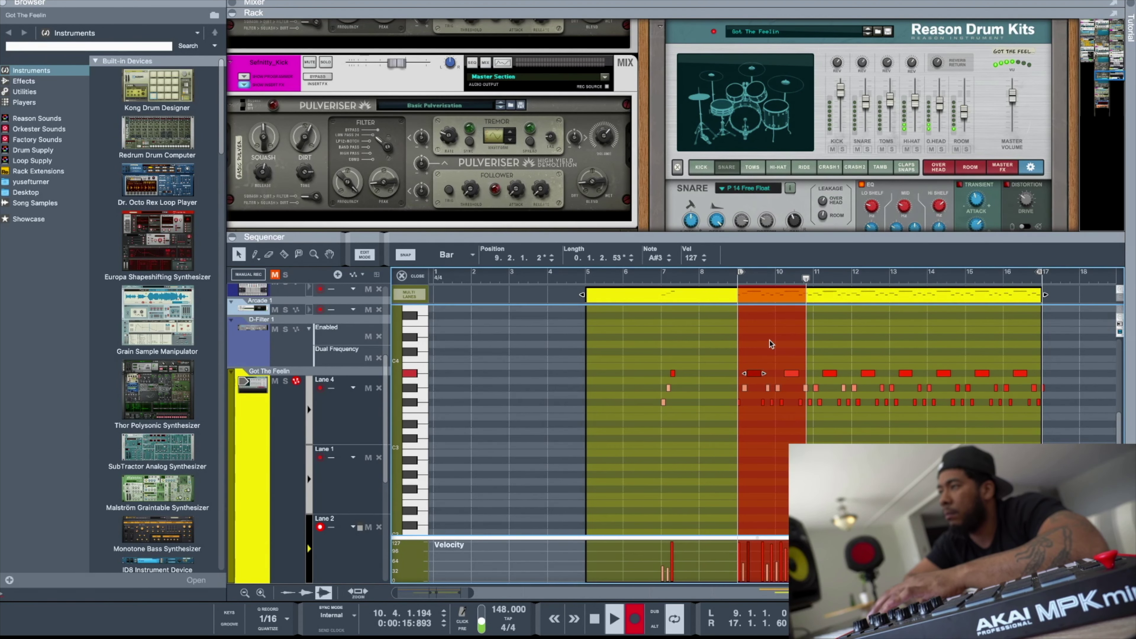
{"action": "right_click", "coordinate": [790, 298]}
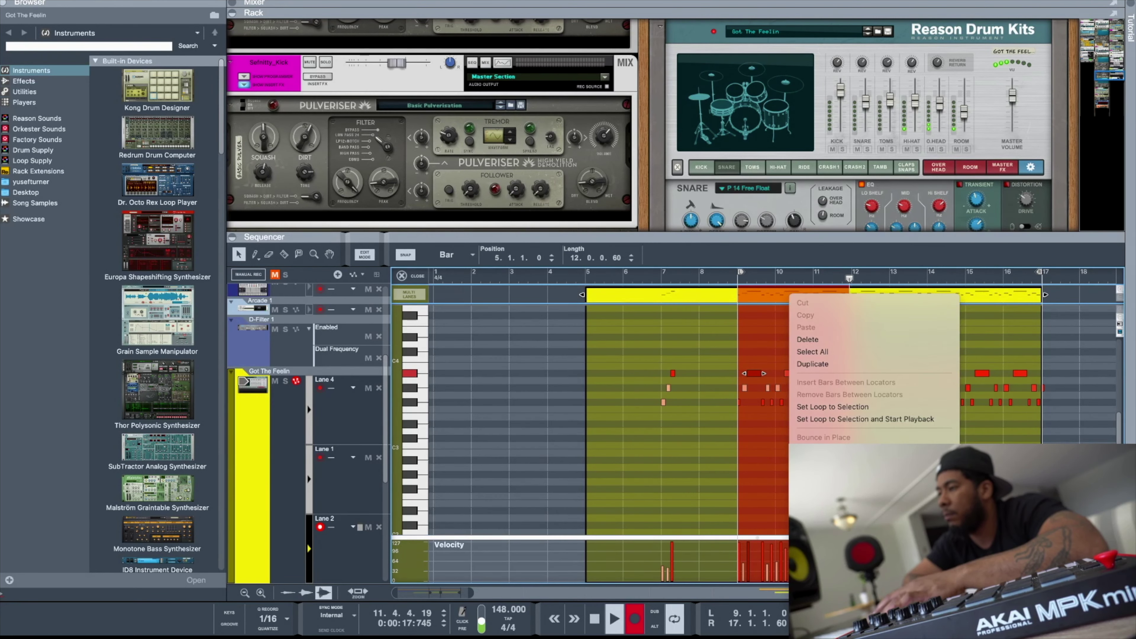
{"action": "key", "text": "Escape"}
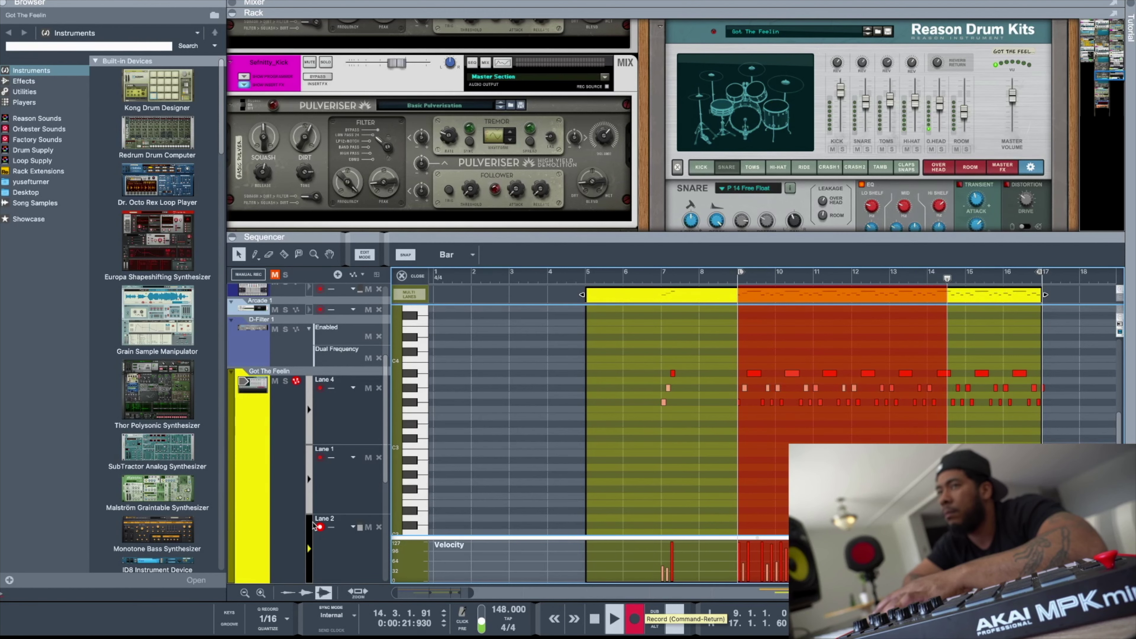
Arm Lane 1 of the Got The Feelin track and record an additional drum part over bars 9 to 17.
{"action": "left_click", "coordinate": [320, 457]}
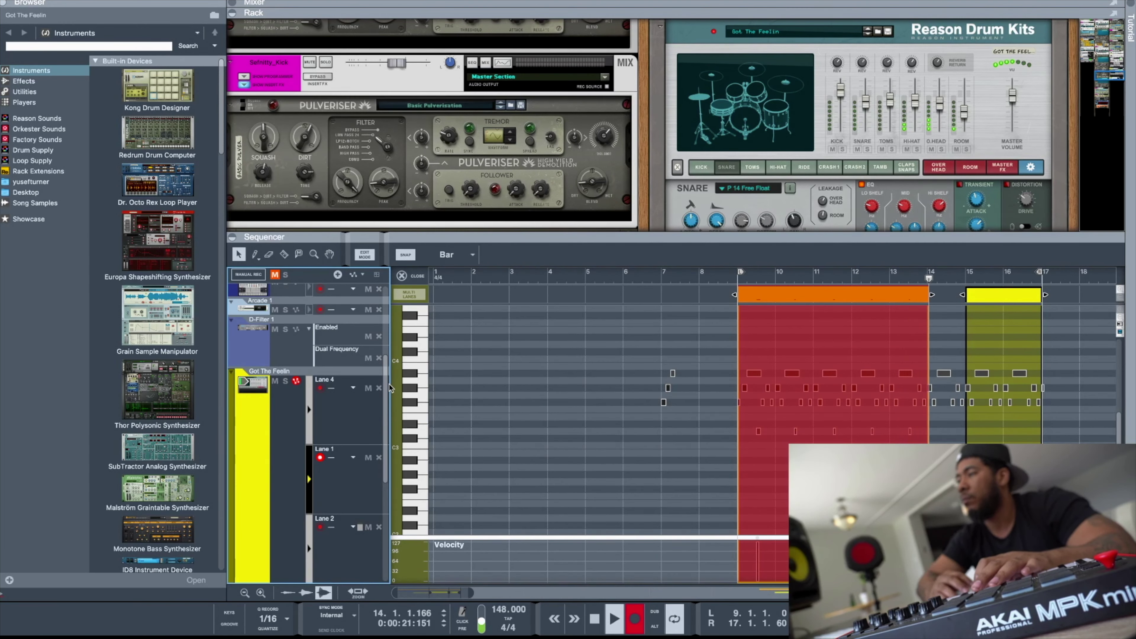
{"action": "left_click", "coordinate": [827, 375]}
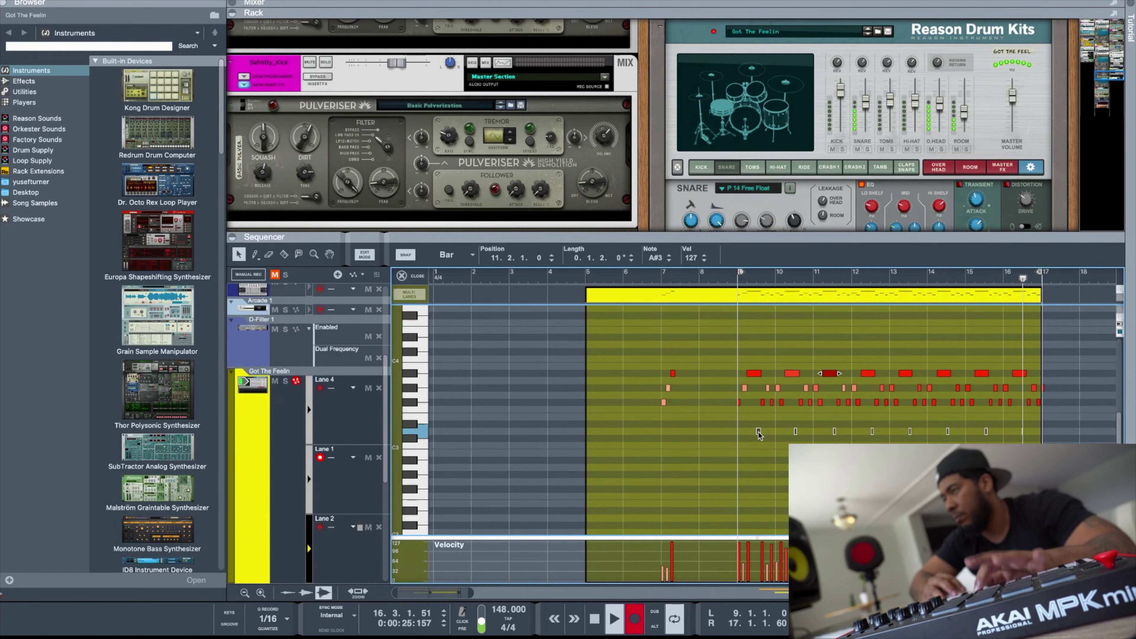
{"action": "right_click", "coordinate": [759, 433]}
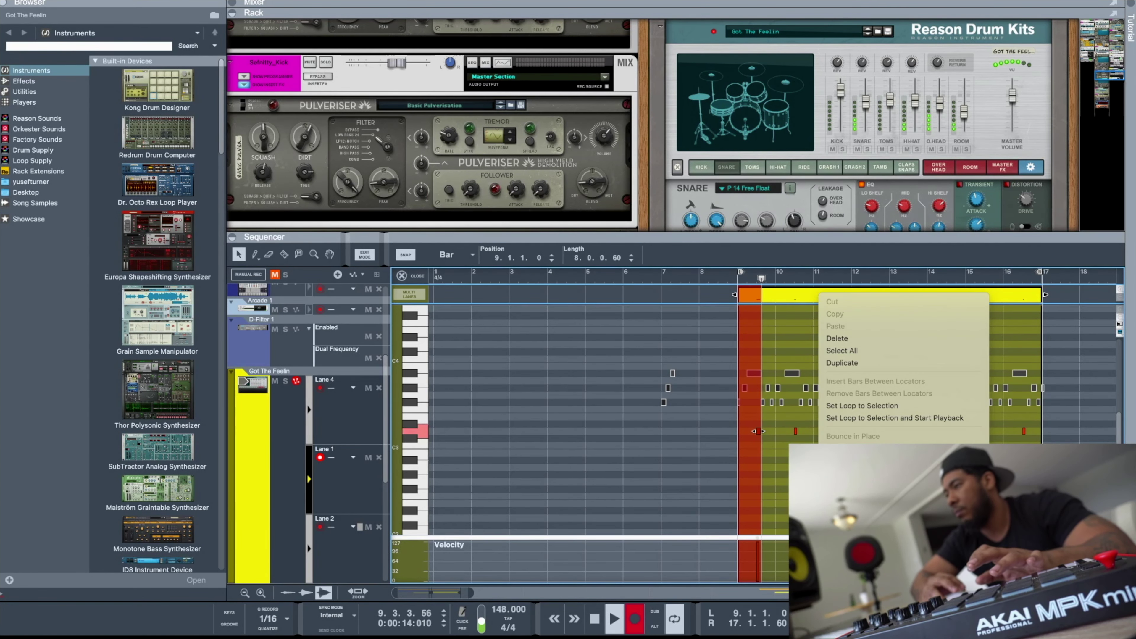
{"action": "key", "text": "Escape"}
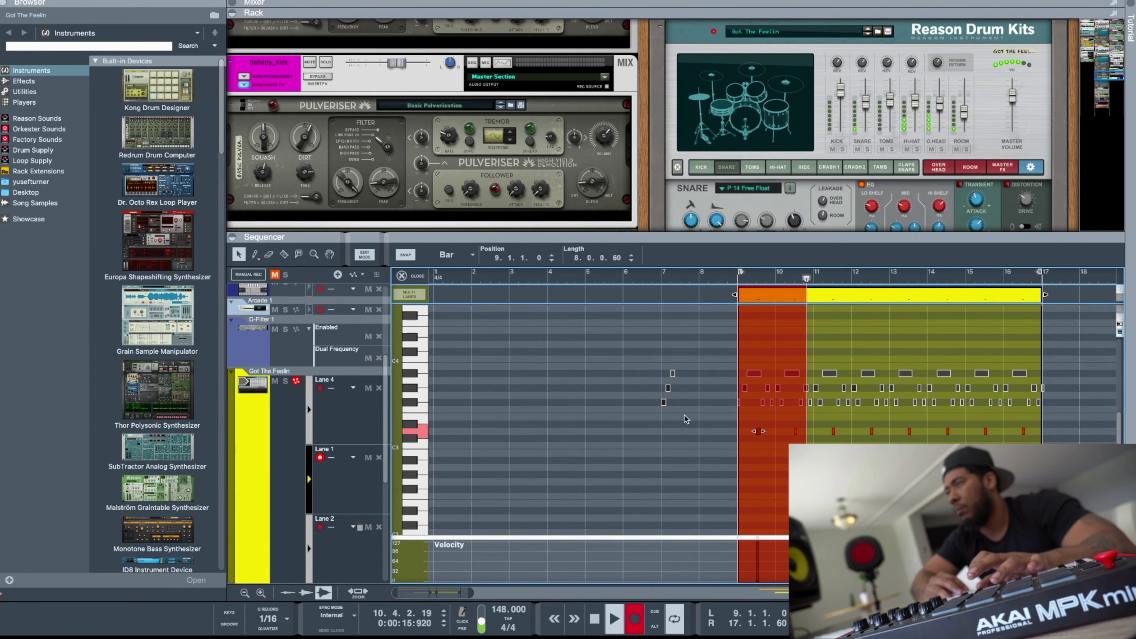
Delete the three stray notes near bar 7 from the Lane 2 clip and return to the arrangement.
{"action": "left_click", "coordinate": [688, 420]}
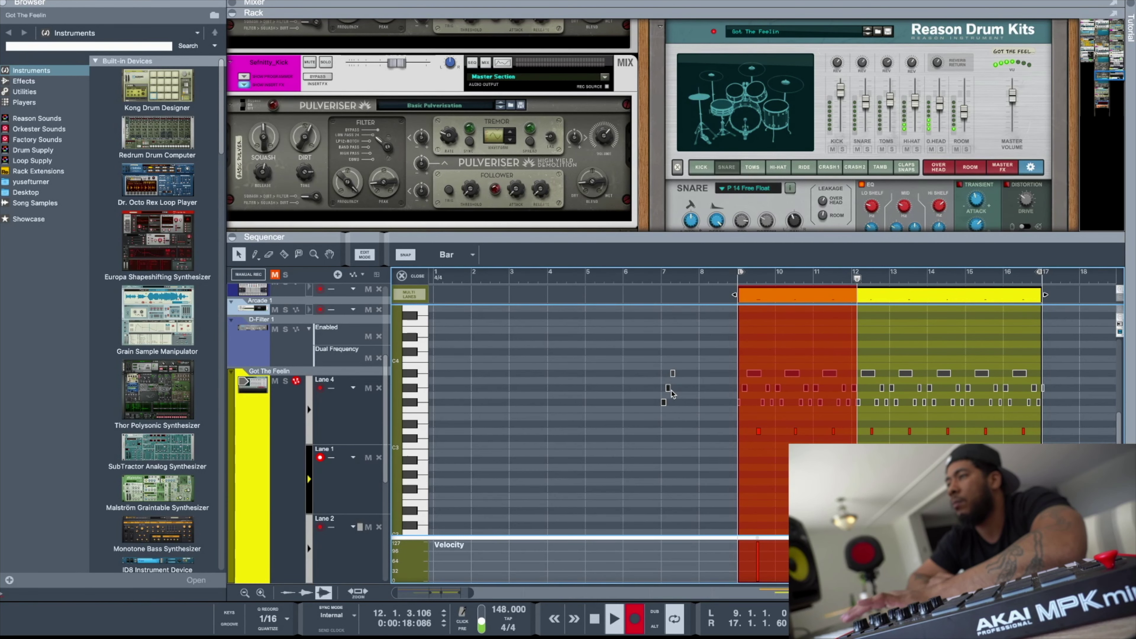
{"action": "left_click_drag", "start_coordinate": [641, 357], "coordinate": [683, 415]}
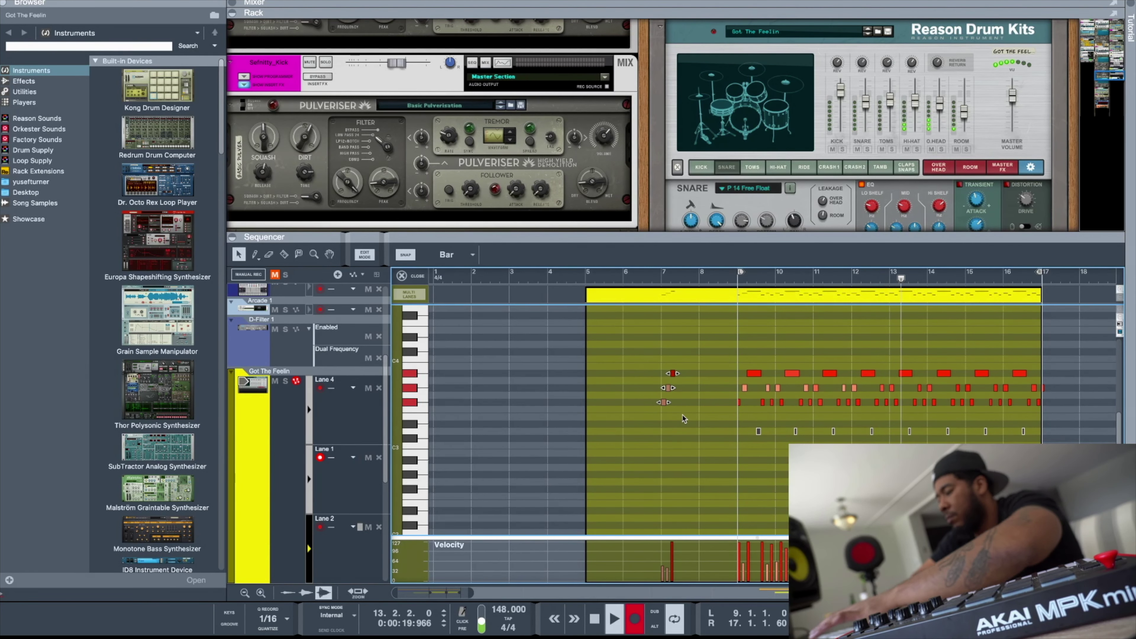
{"action": "key", "text": "Delete"}
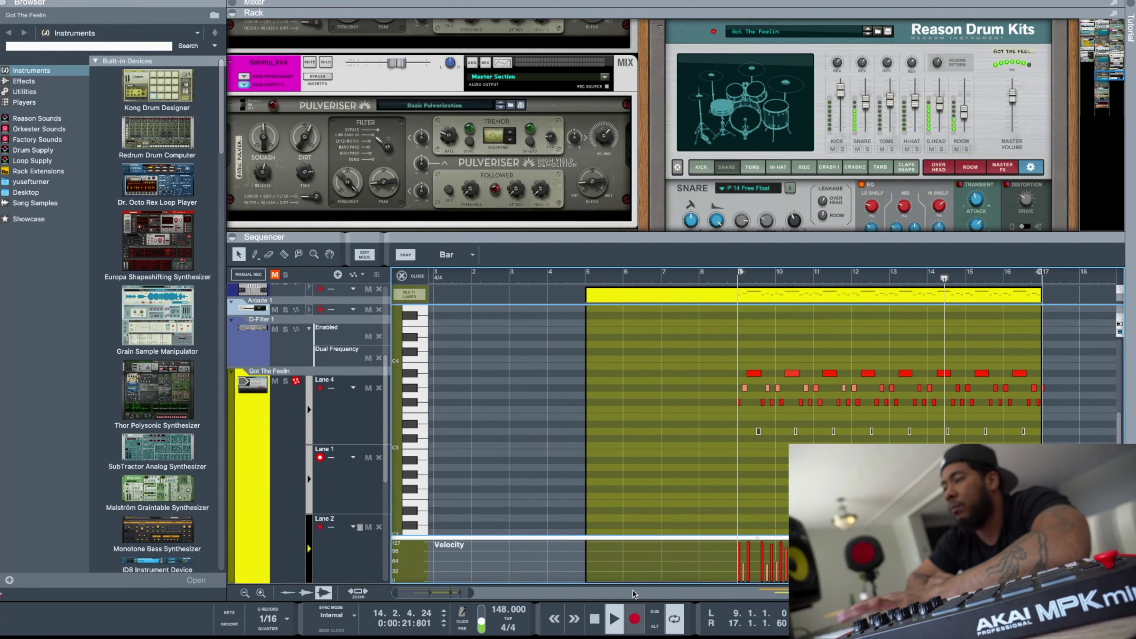
{"action": "key", "text": "Tab"}
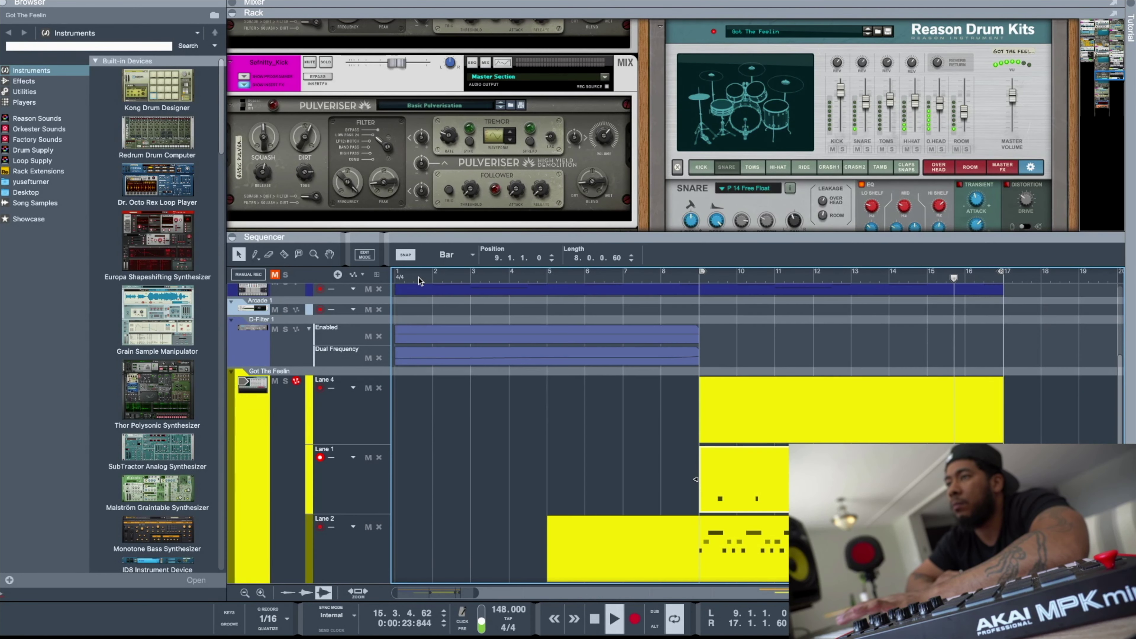
Trim the start of the Lane 2 clip to bar 9 and copy the Lane 1 and Lane 2 clips to bar 5.
{"action": "left_click", "coordinate": [578, 557]}
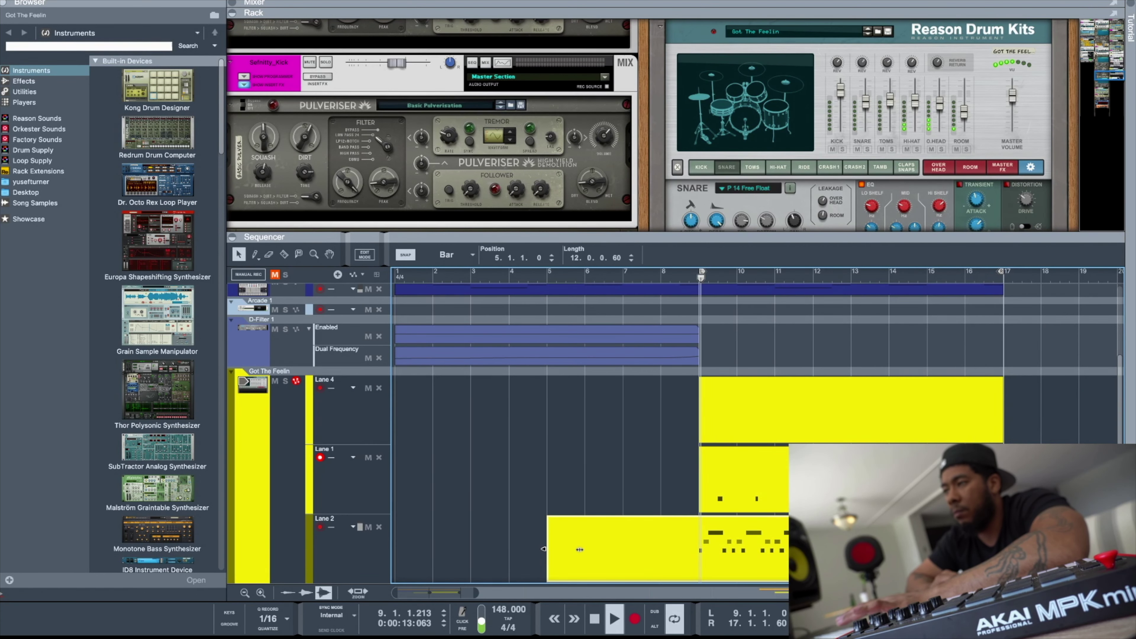
{"action": "left_click_drag", "start_coordinate": [580, 551], "coordinate": [701, 554]}
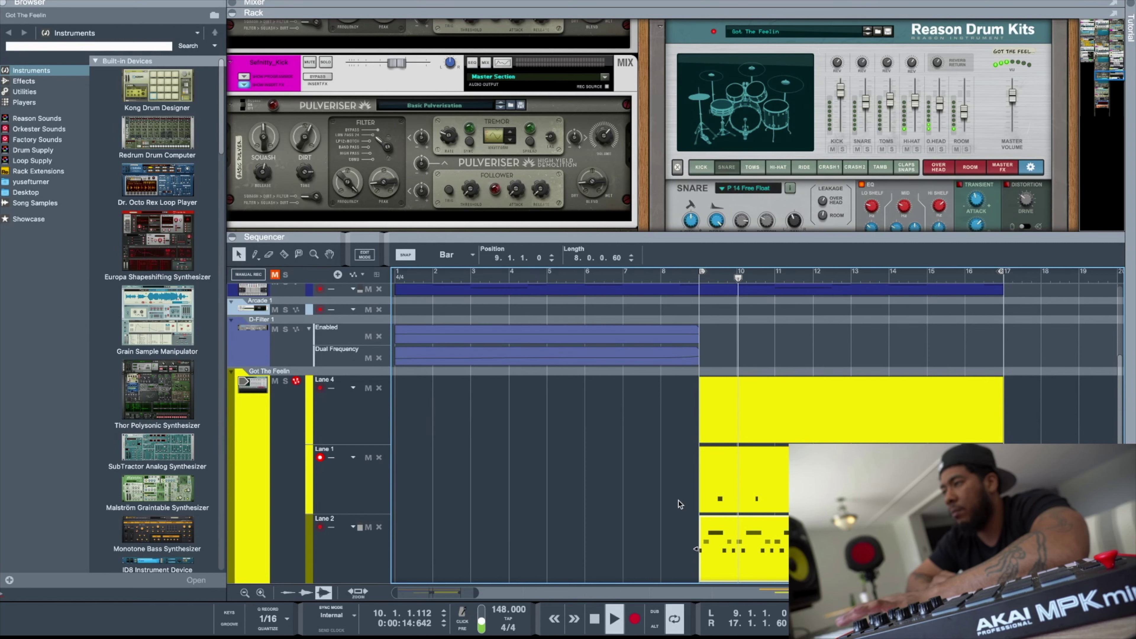
{"action": "left_click_drag", "start_coordinate": [672, 444], "coordinate": [801, 582]}
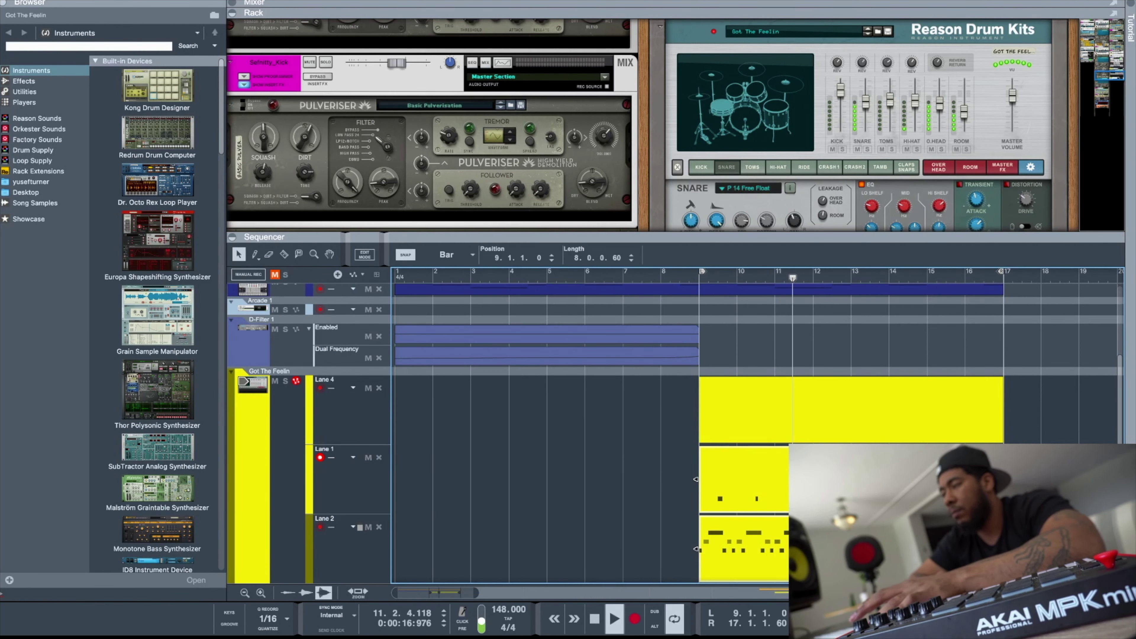
{"action": "left_click_drag", "start_coordinate": [875, 535], "coordinate": [728, 542]}
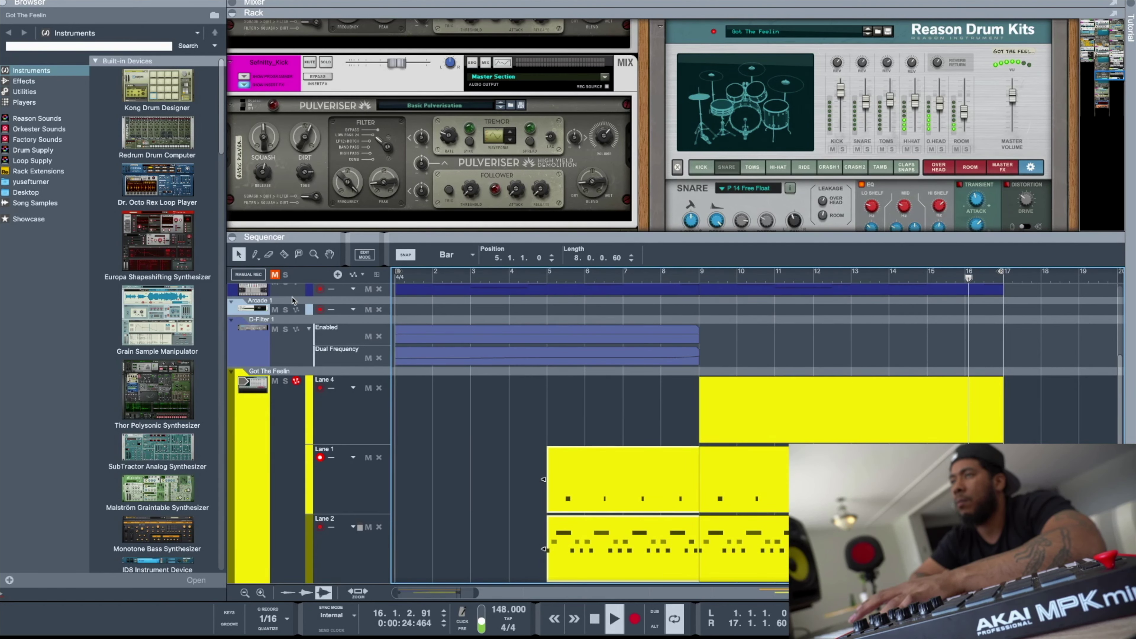
Clear the clip selection during playback and show the D-Filter 1 device in the rack.
{"action": "left_click", "coordinate": [648, 392]}
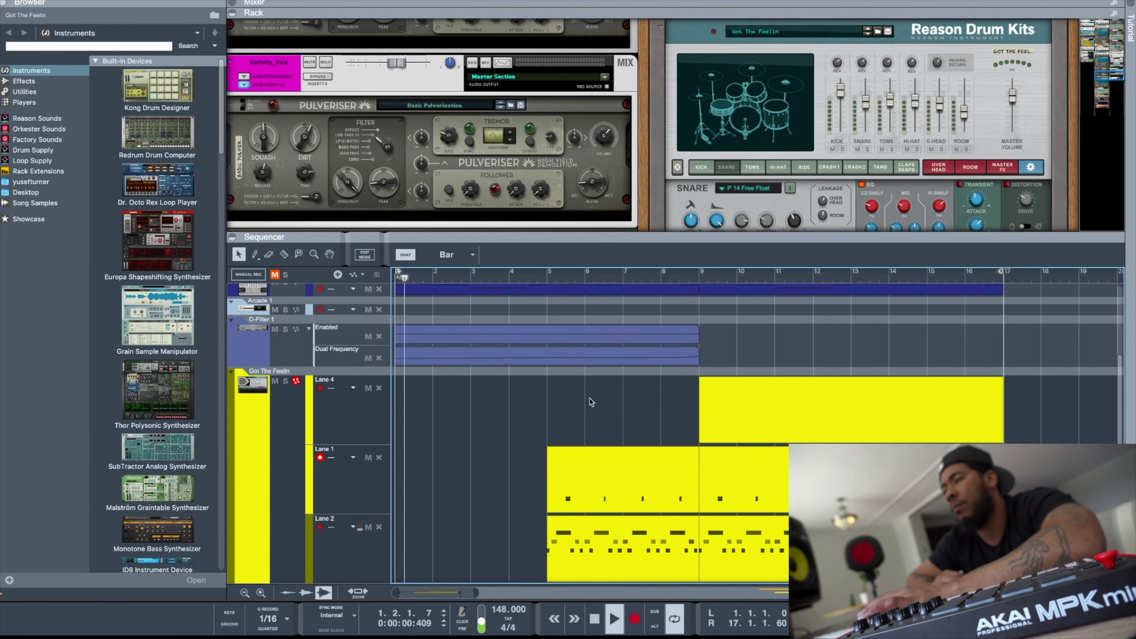
{"action": "scroll", "coordinate": [590, 398], "scroll_direction": "down", "scroll_amount": 3}
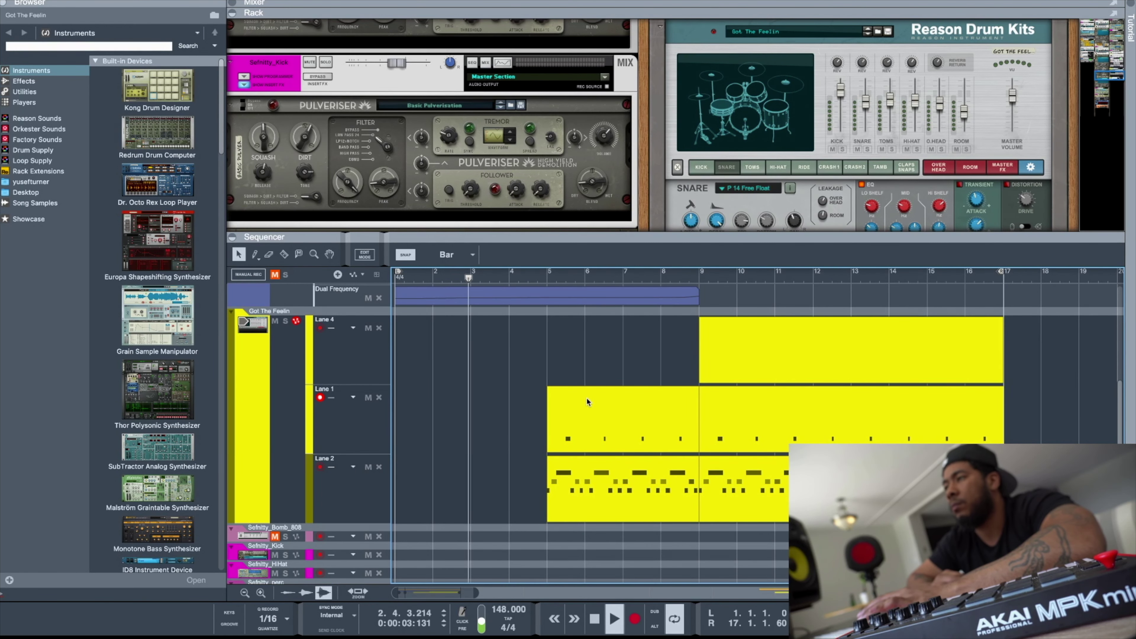
{"action": "scroll", "coordinate": [588, 402], "scroll_direction": "up", "scroll_amount": 1}
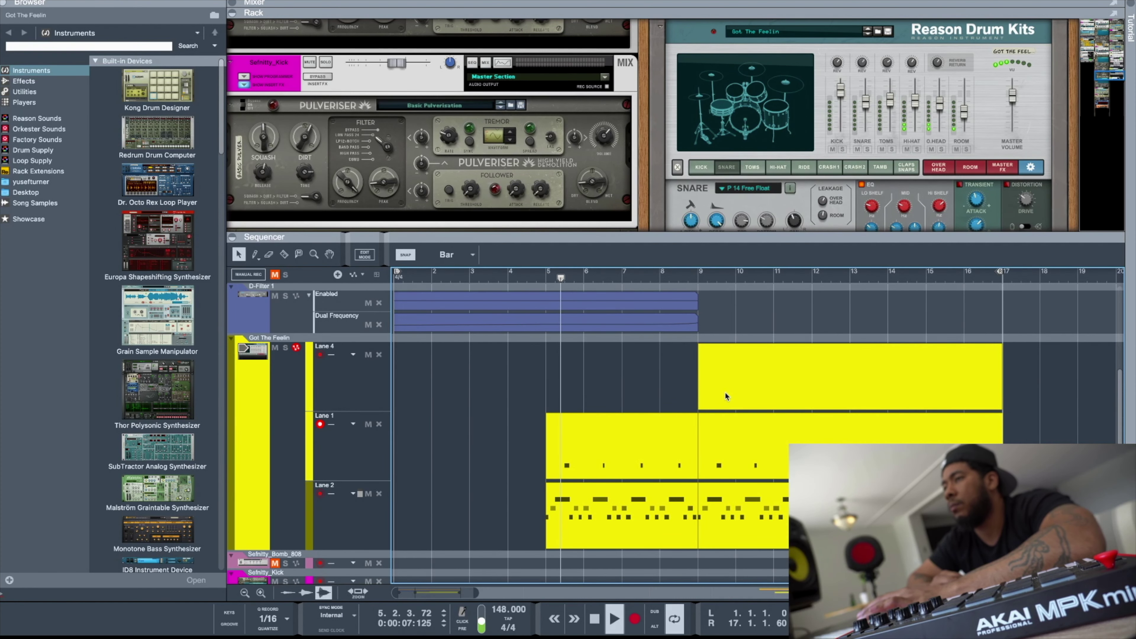
{"action": "left_click", "coordinate": [259, 303]}
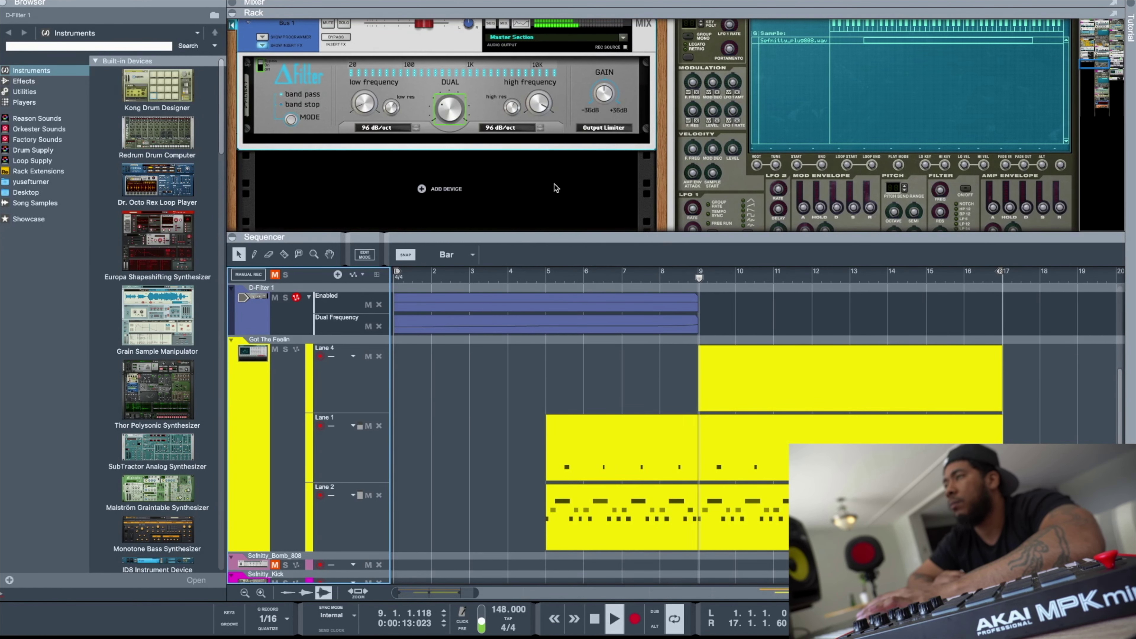
Record a kick take on the Sefnitty_Kick track, enlarging its lane and opening the clip for note editing.
{"action": "scroll", "coordinate": [322, 442], "scroll_direction": "down", "scroll_amount": 2}
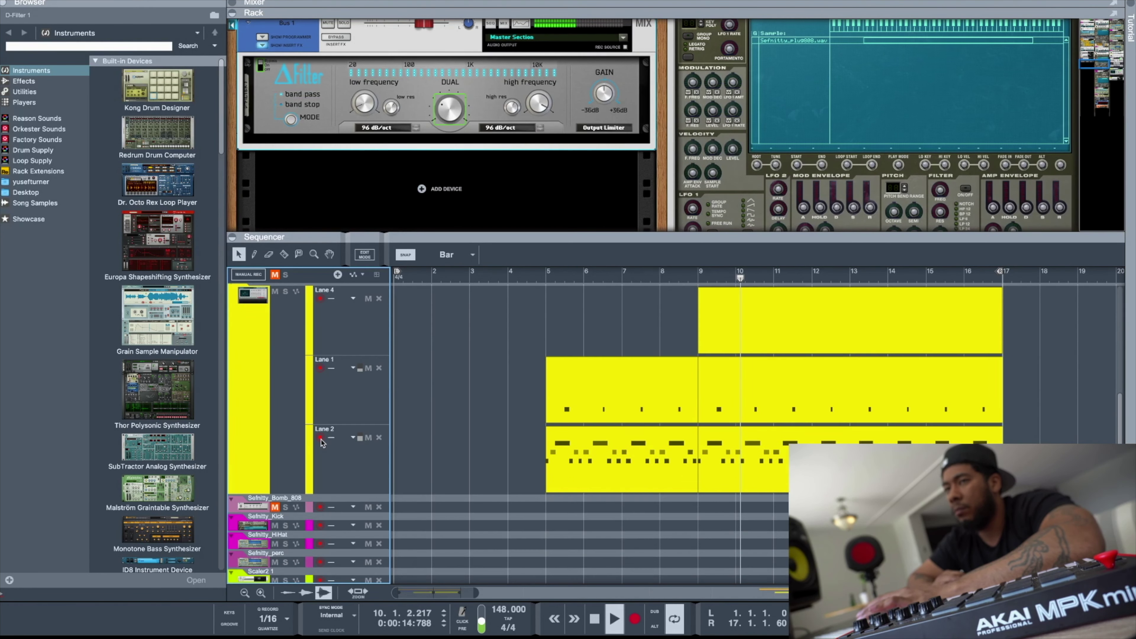
{"action": "scroll", "coordinate": [321, 443], "scroll_direction": "down", "scroll_amount": 1}
{"action": "scroll", "coordinate": [259, 521], "scroll_direction": "down", "scroll_amount": 5}
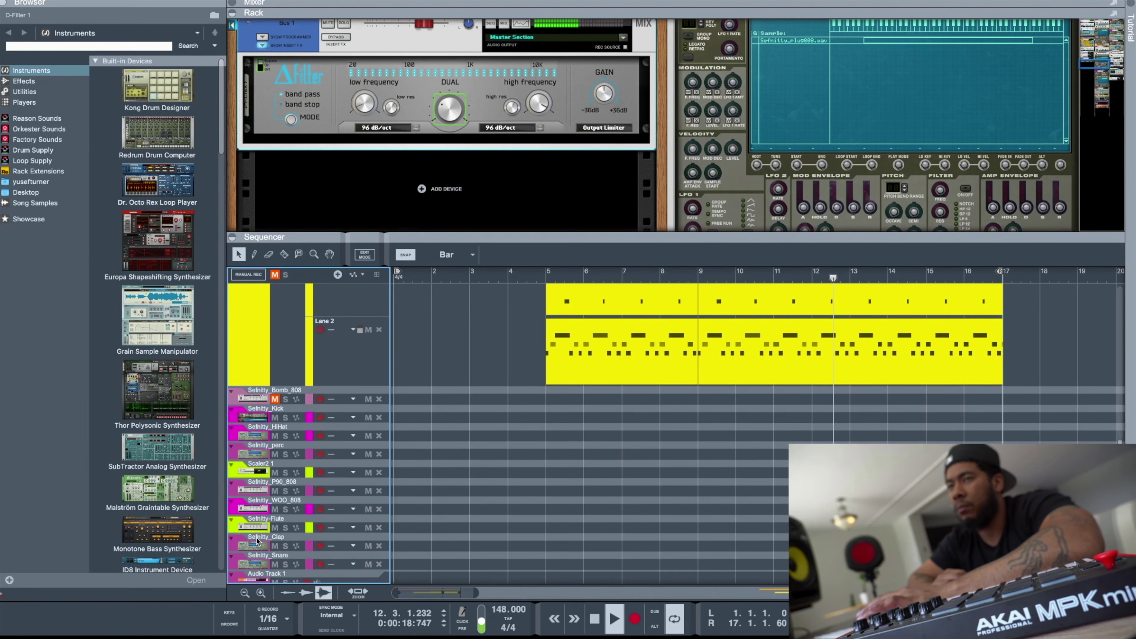
{"action": "left_click", "coordinate": [251, 413]}
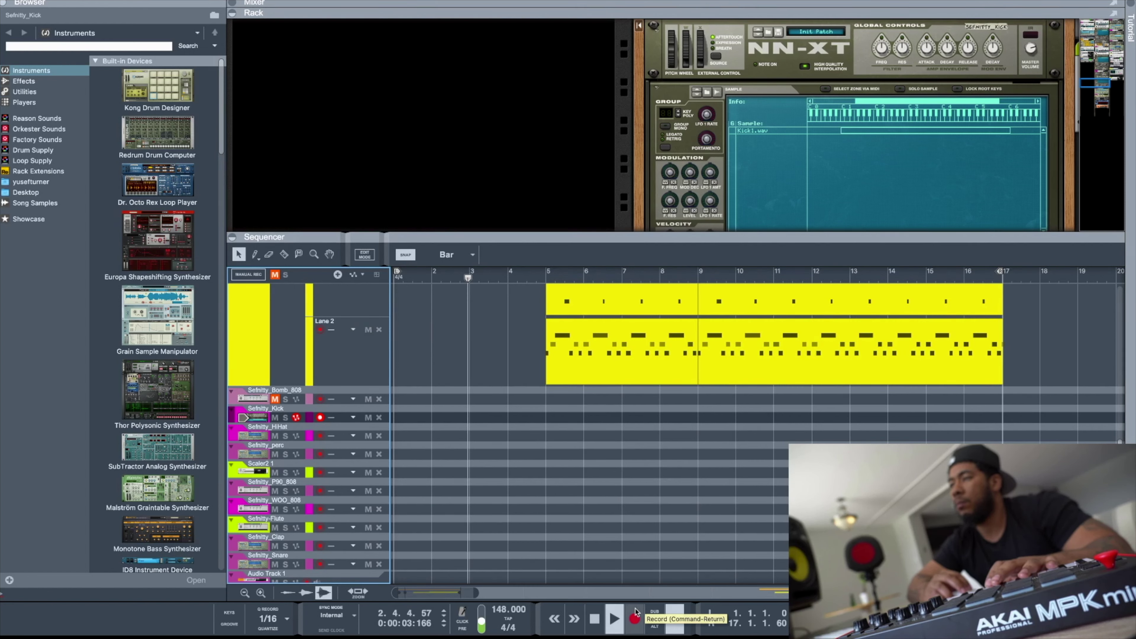
{"action": "left_click", "coordinate": [636, 616]}
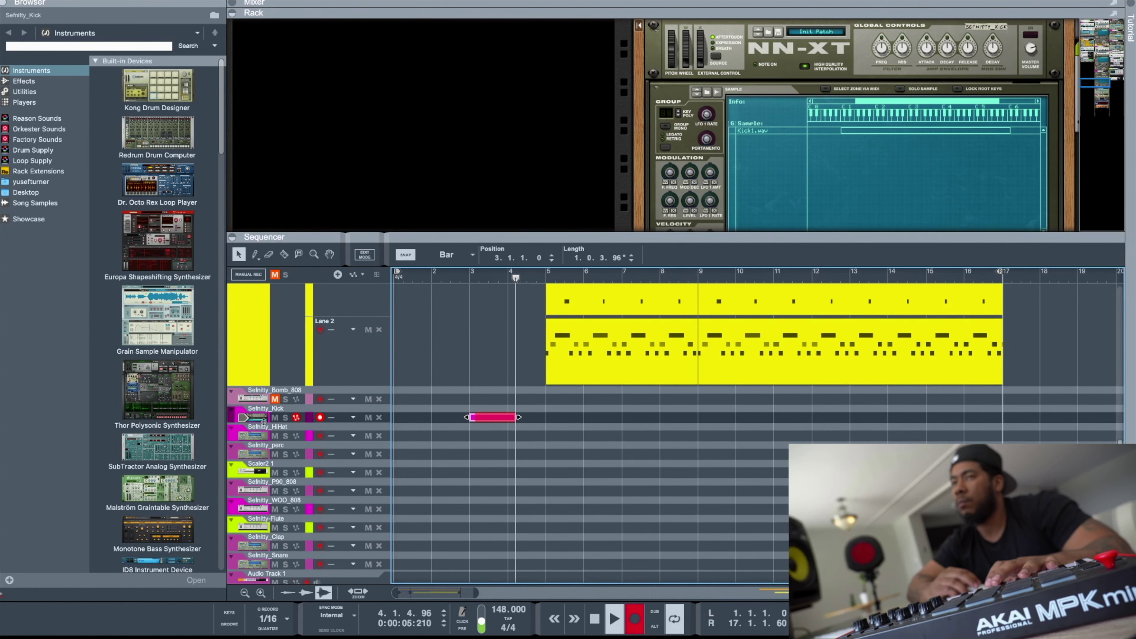
{"action": "left_click_drag", "start_coordinate": [264, 423], "coordinate": [264, 490]}
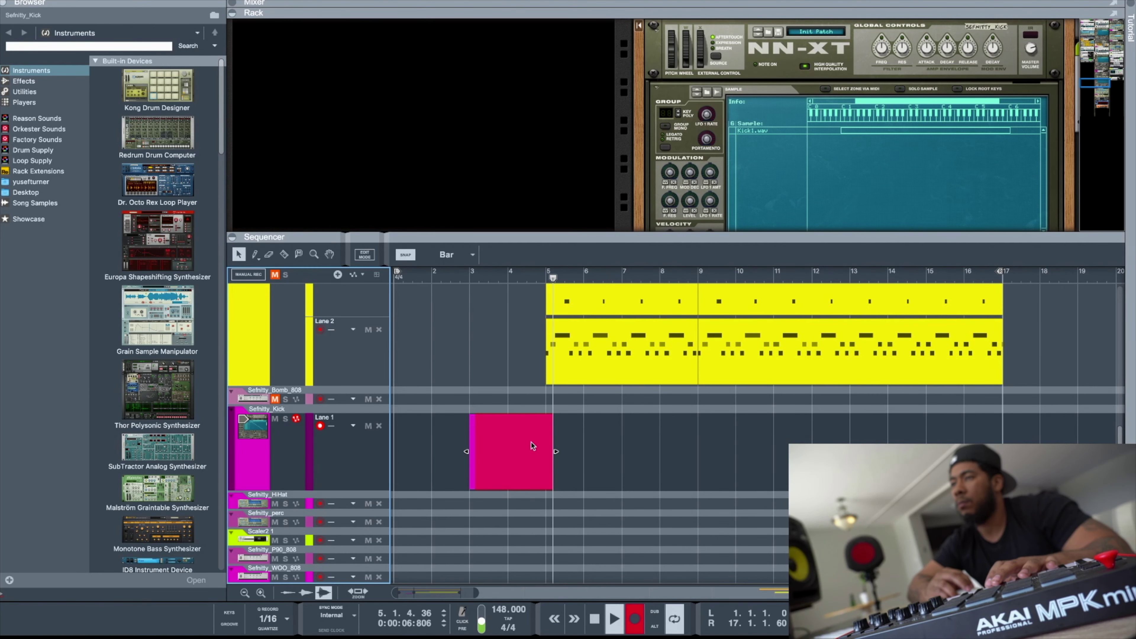
{"action": "double_click", "coordinate": [531, 446]}
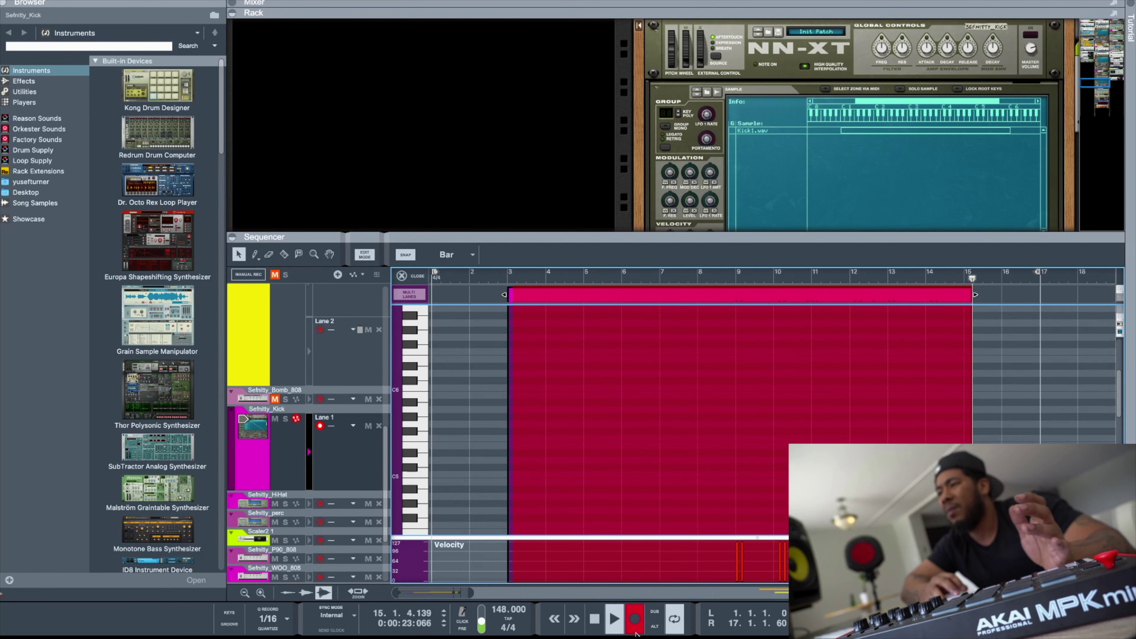
{"action": "left_click", "coordinate": [634, 619]}
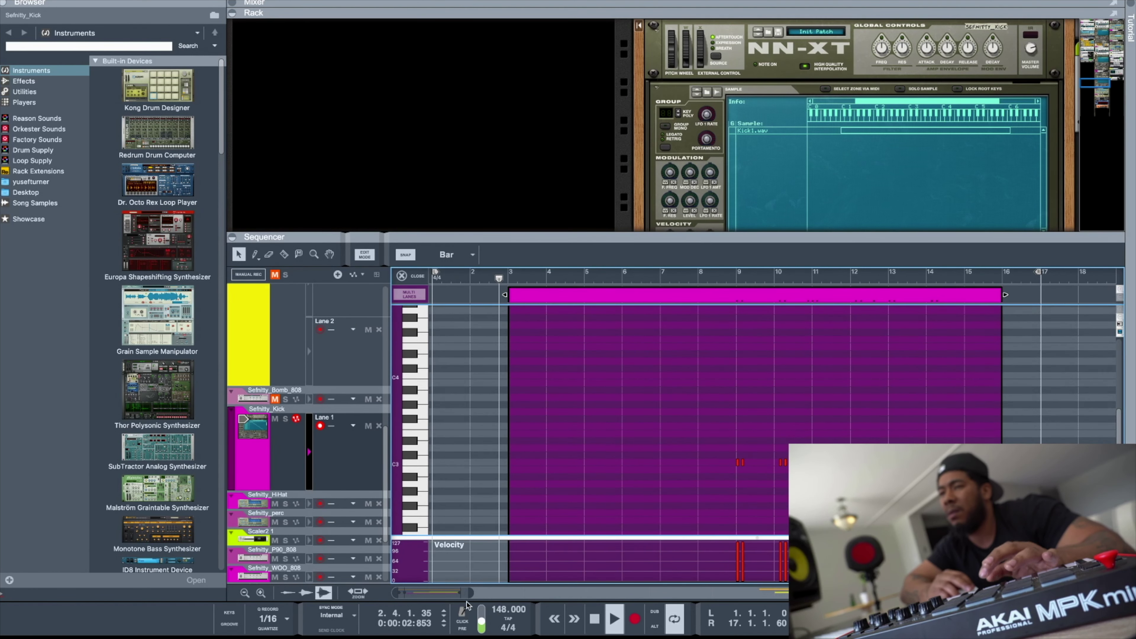
Delete all recorded notes from the Sefnitty_Kick clip.
{"action": "left_click_drag", "start_coordinate": [469, 594], "coordinate": [458, 594]}
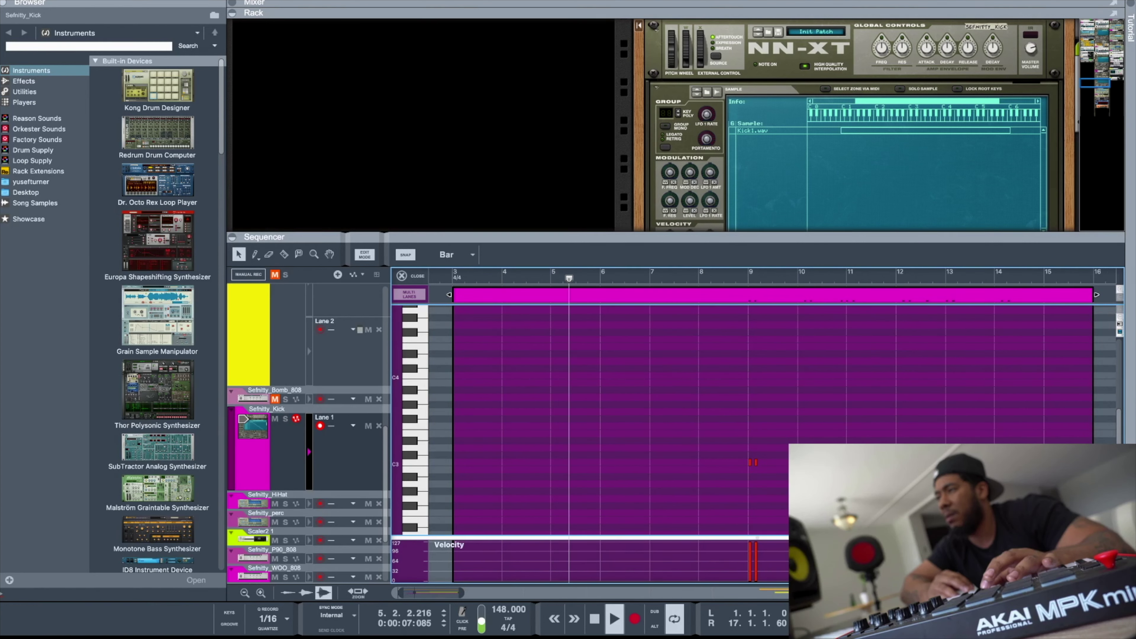
{"action": "key", "text": "ctrl+a"}
{"action": "key", "text": "Delete"}
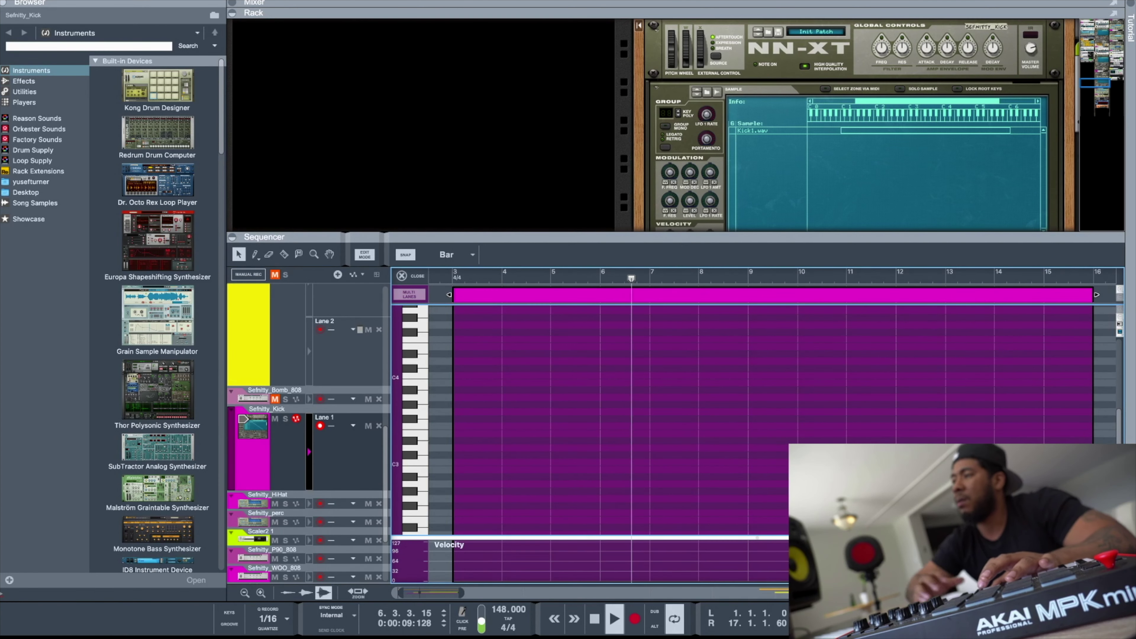
Record a new kick pattern over bars 9 to 17 and trim the Sefnitty_Kick clip's start to bar 9.
{"action": "left_click", "coordinate": [632, 618]}
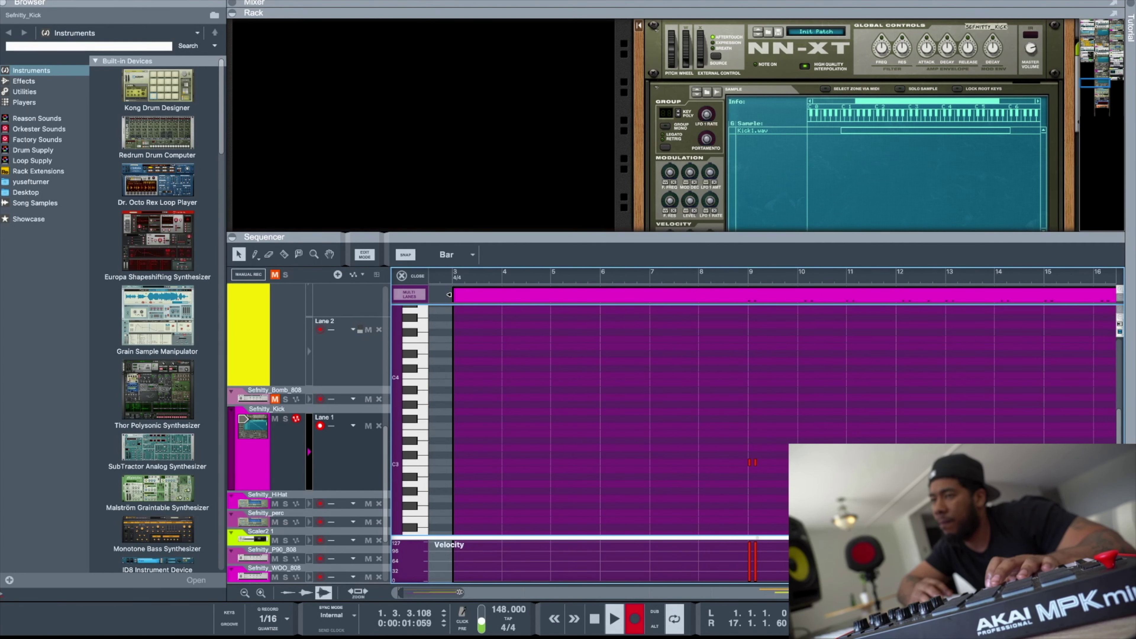
{"action": "left_click_drag", "start_coordinate": [459, 593], "coordinate": [497, 589]}
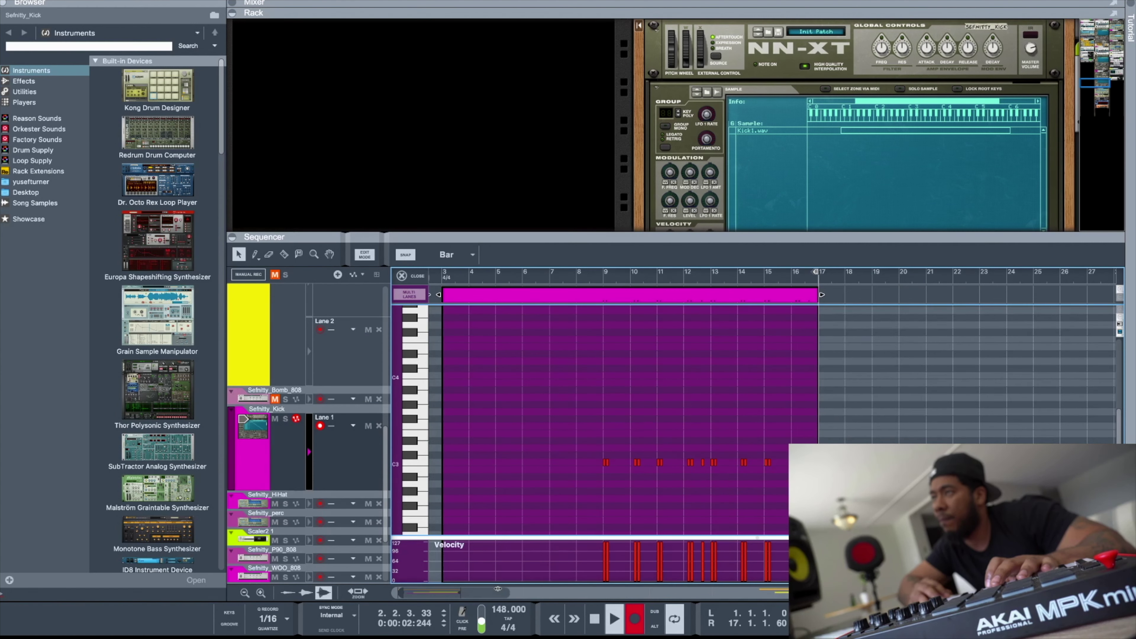
{"action": "right_click", "coordinate": [634, 293]}
{"action": "left_click", "coordinate": [660, 594]}
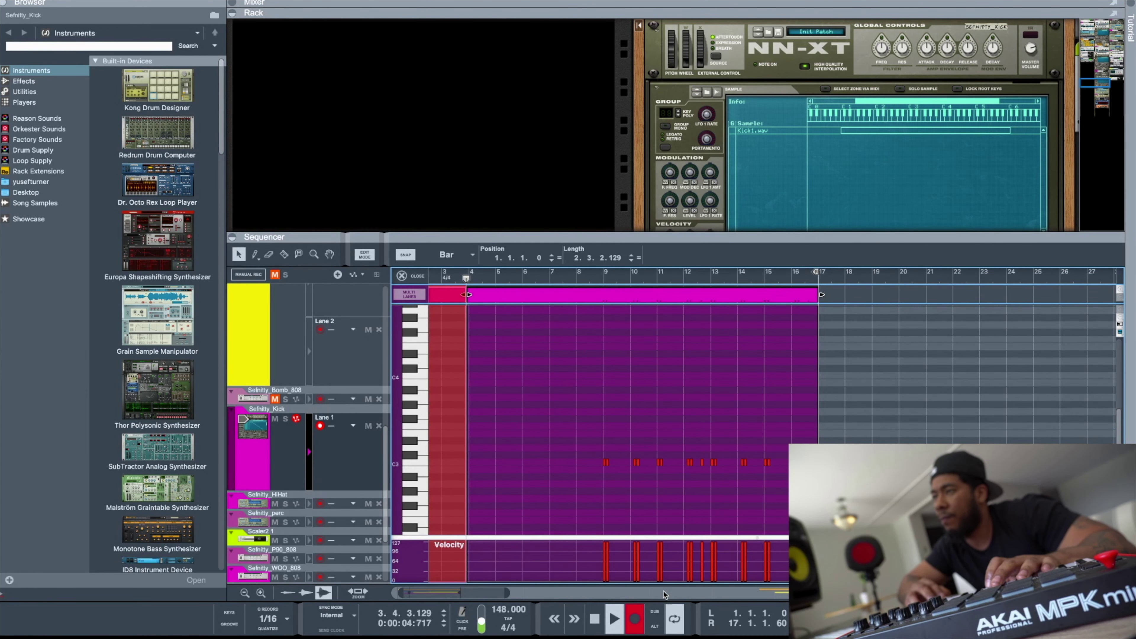
{"action": "left_click", "coordinate": [636, 621]}
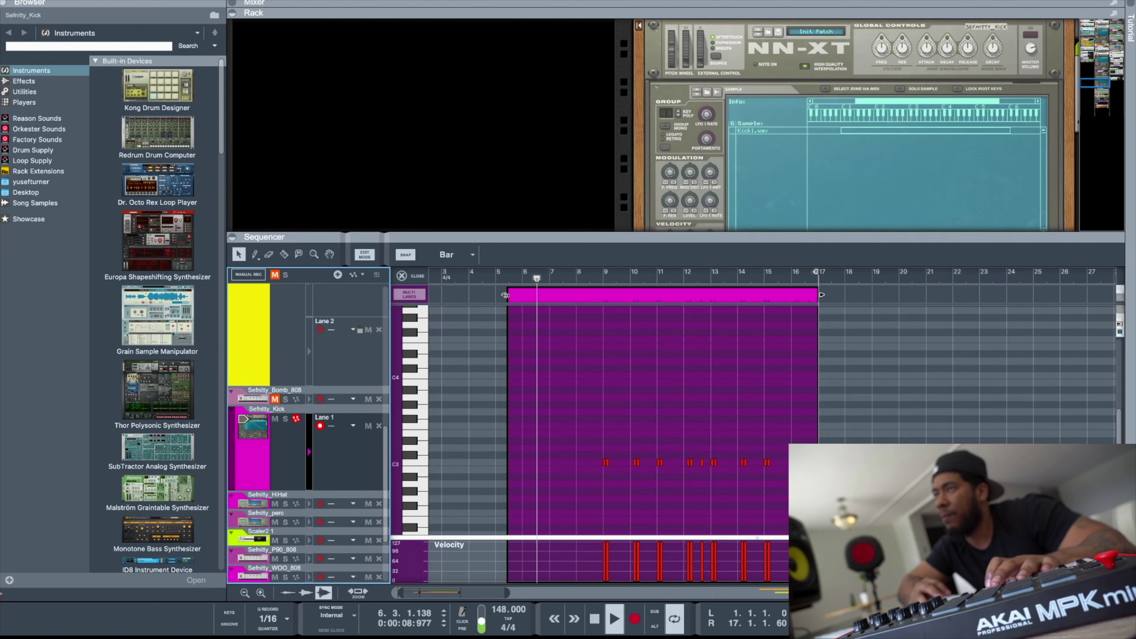
{"action": "left_click_drag", "start_coordinate": [508, 294], "coordinate": [609, 292]}
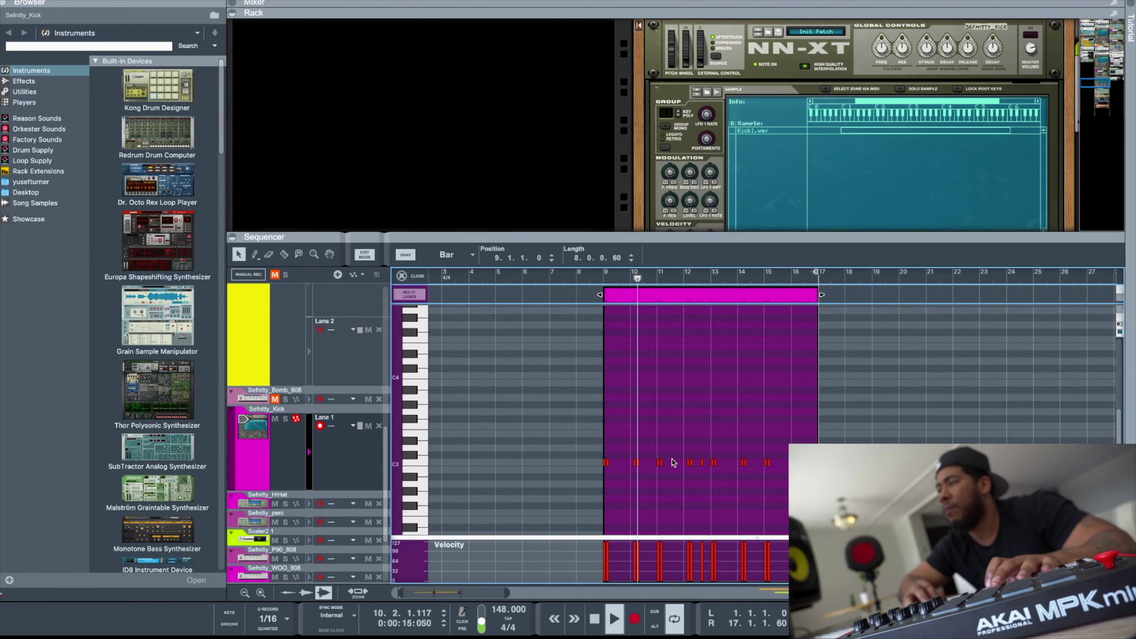
Show the Pulveriser effect above the Sefnitty_Kick NN-XT sampler in the rack during playback.
{"action": "key", "text": "w"}
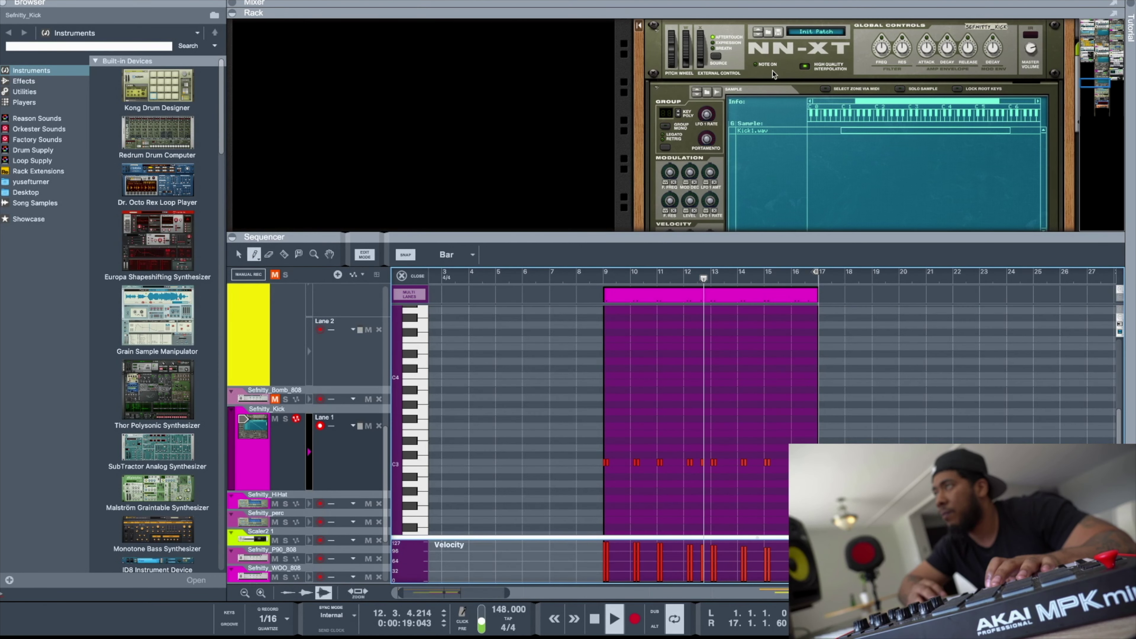
{"action": "scroll", "coordinate": [774, 74], "scroll_direction": "up", "scroll_amount": 3}
{"action": "left_click", "coordinate": [270, 425]}
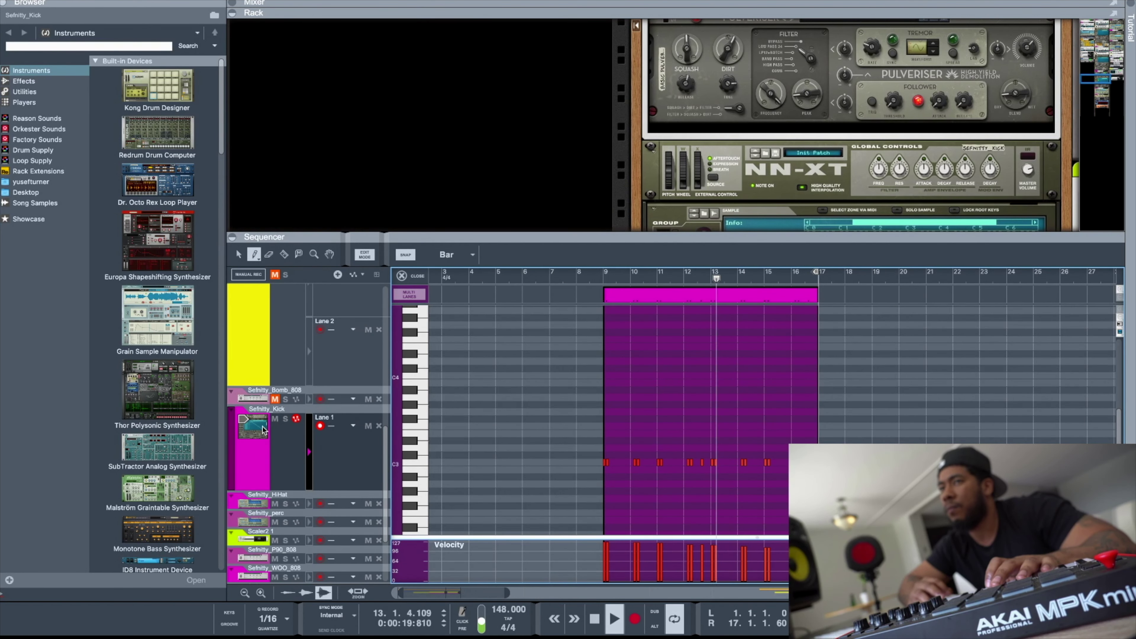
{"action": "left_click", "coordinate": [263, 430]}
{"action": "scroll", "coordinate": [754, 175], "scroll_direction": "up", "scroll_amount": 3}
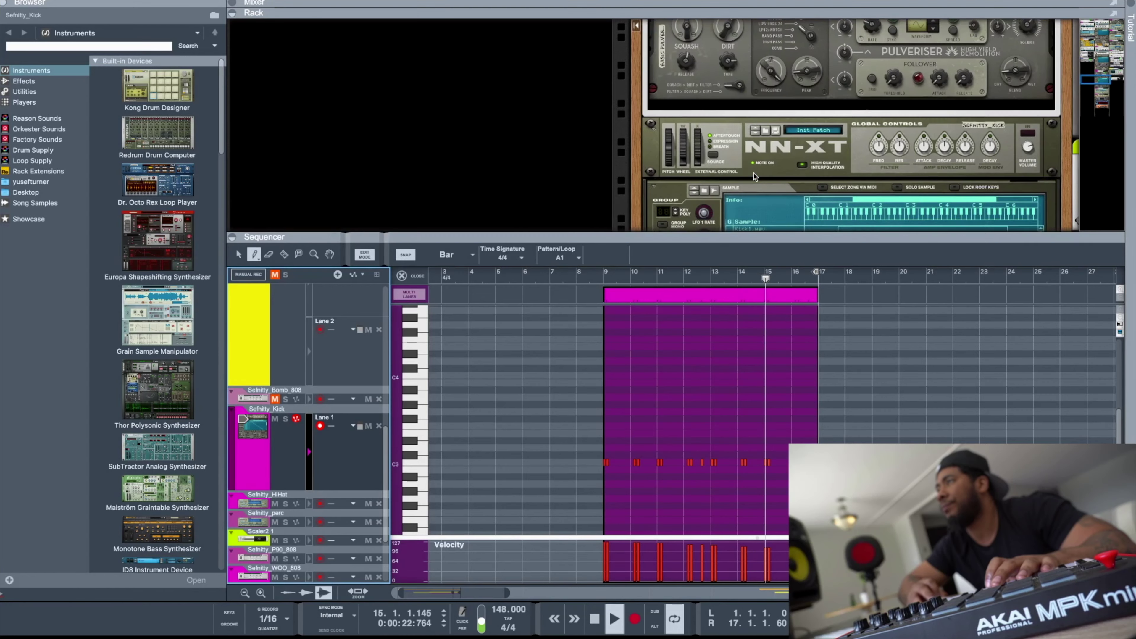
{"action": "scroll", "coordinate": [754, 173], "scroll_direction": "up", "scroll_amount": 3}
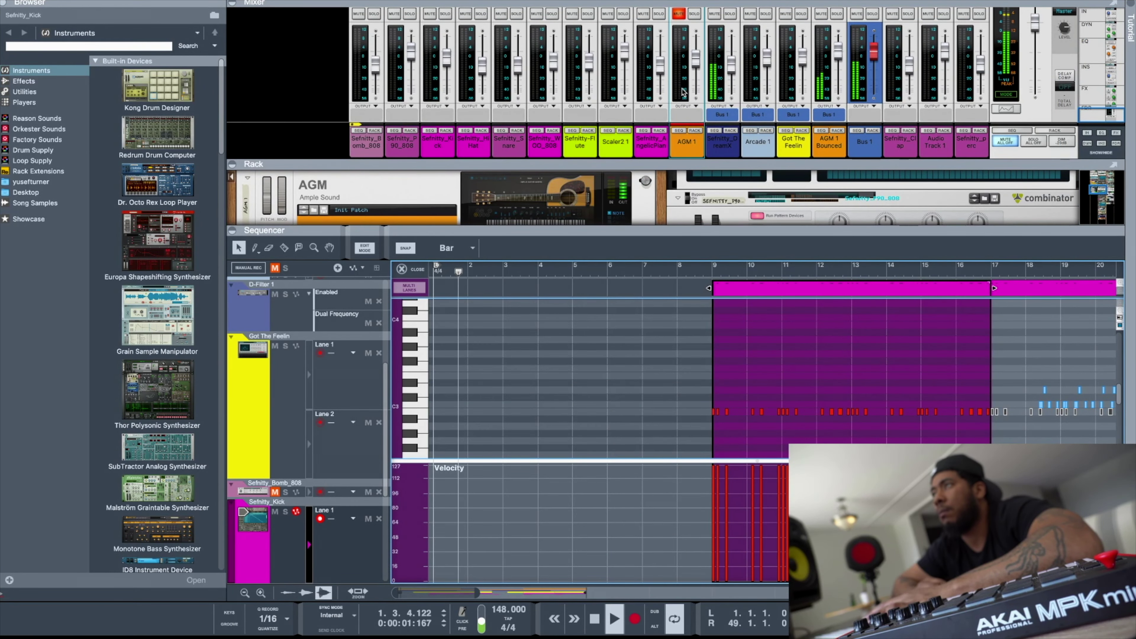
Enlarge the mixer to check the master compressor's threshold, and restore the larger sequencer view.
{"action": "left_click_drag", "start_coordinate": [655, 170], "coordinate": [977, 128]}
{"action": "scroll", "coordinate": [1026, 125], "scroll_direction": "up", "scroll_amount": 10}
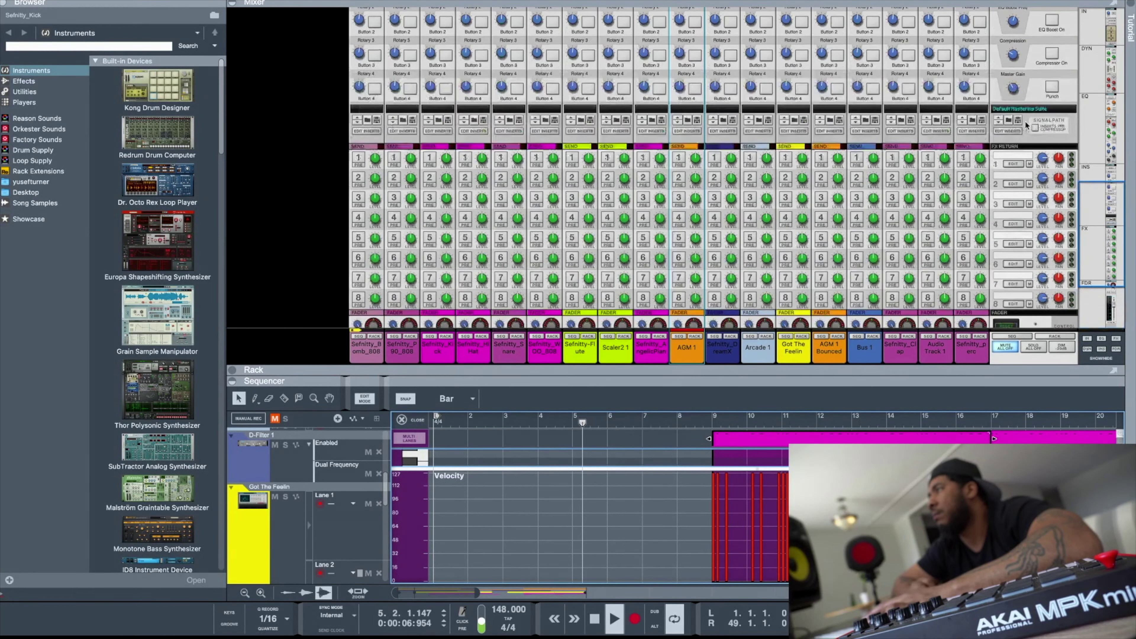
{"action": "scroll", "coordinate": [1025, 127], "scroll_direction": "up", "scroll_amount": 5}
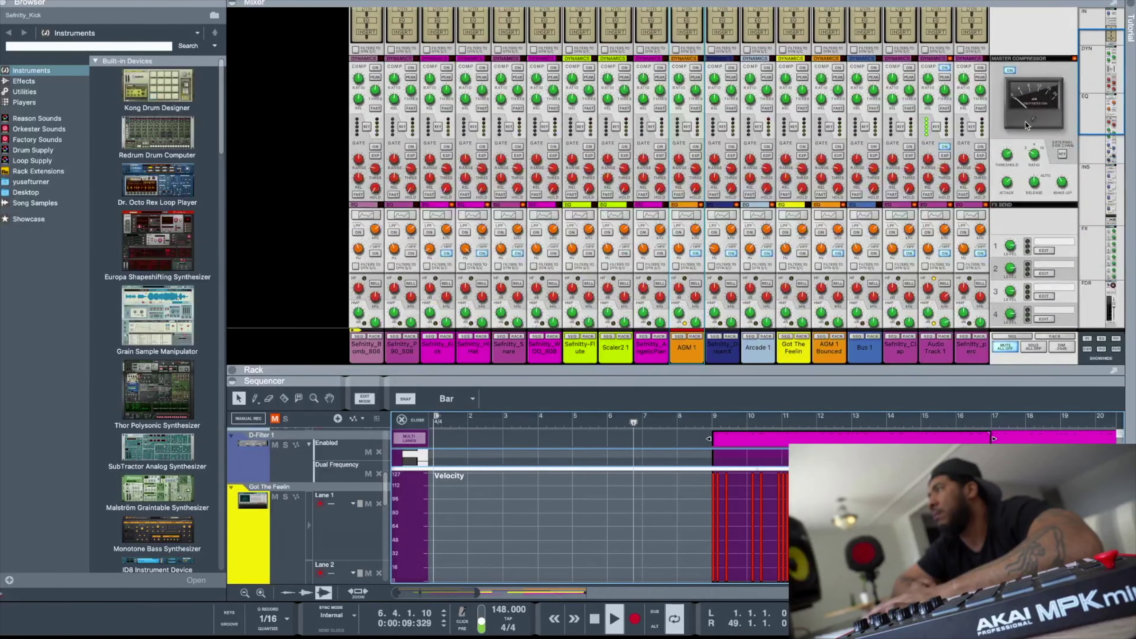
{"action": "left_click", "coordinate": [1007, 154]}
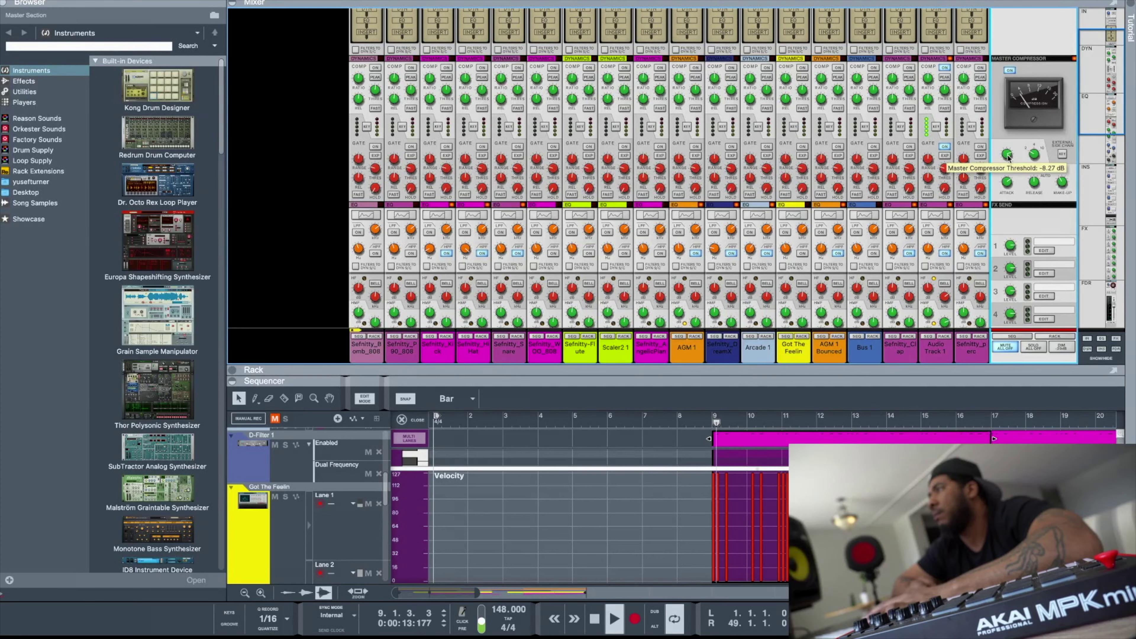
{"action": "left_click_drag", "start_coordinate": [1008, 158], "coordinate": [932, 129]}
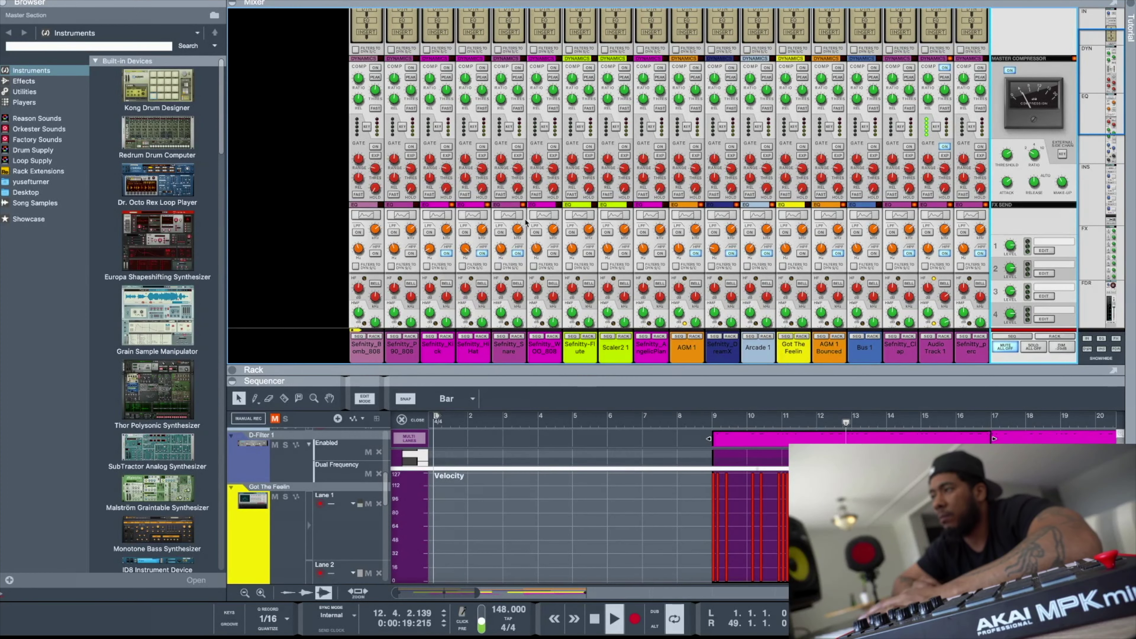
{"action": "left_click_drag", "start_coordinate": [588, 377], "coordinate": [492, 159]}
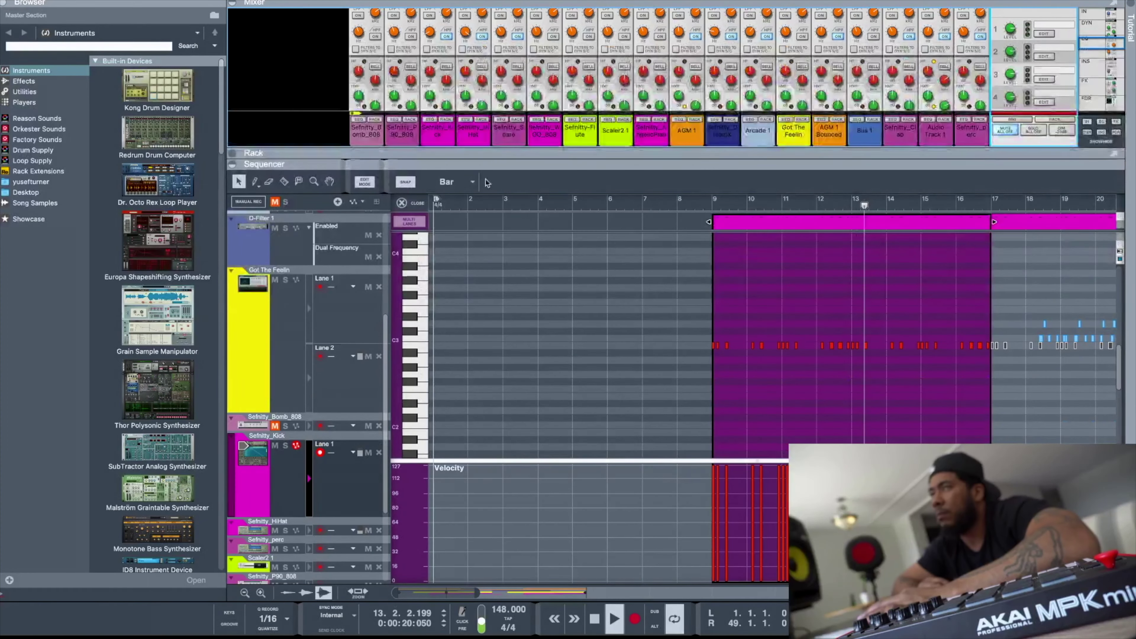
Close the kick clip editor and open the Arcade 1 plug-in window, moving it clear of the rack device.
{"action": "left_click", "coordinate": [415, 204]}
{"action": "scroll", "coordinate": [549, 331], "scroll_direction": "up", "scroll_amount": 5}
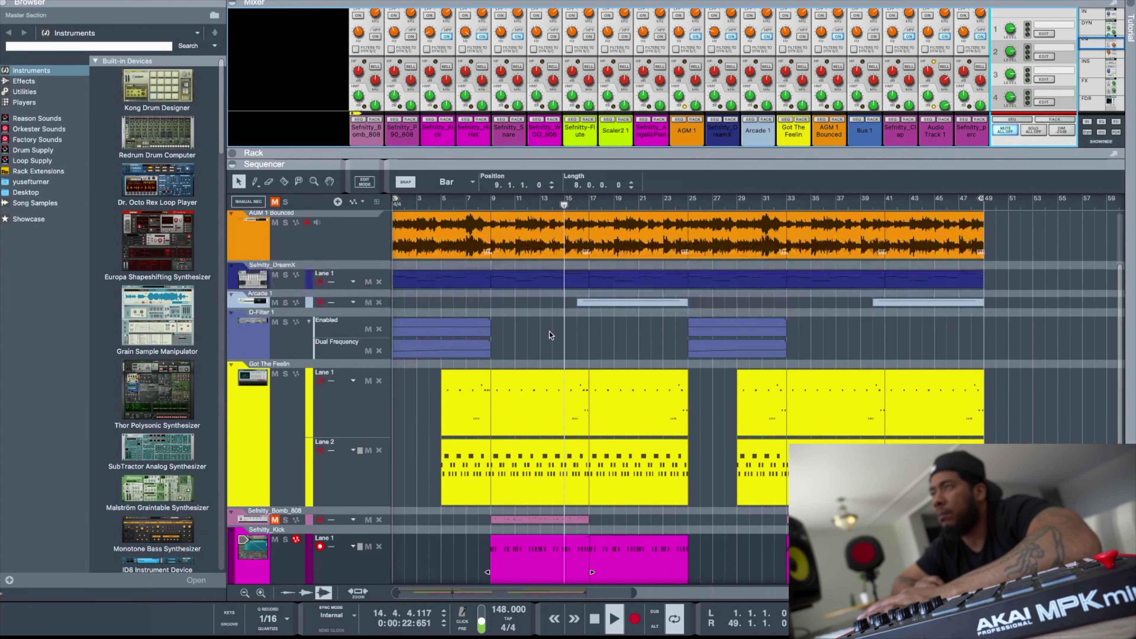
{"action": "left_click", "coordinate": [255, 312]}
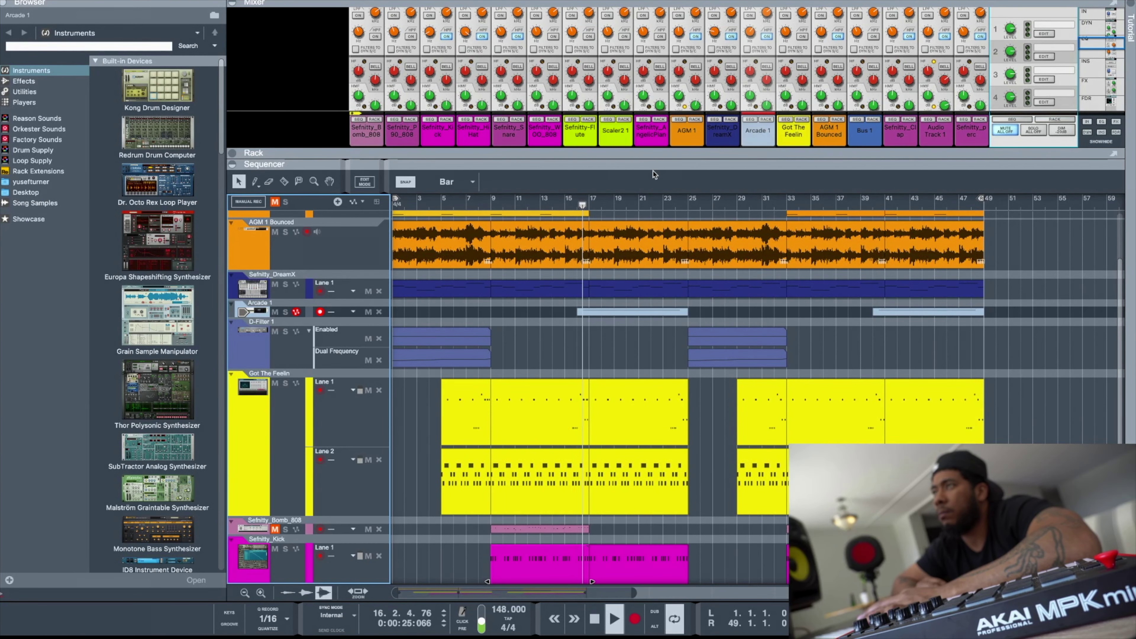
{"action": "key", "text": "F6"}
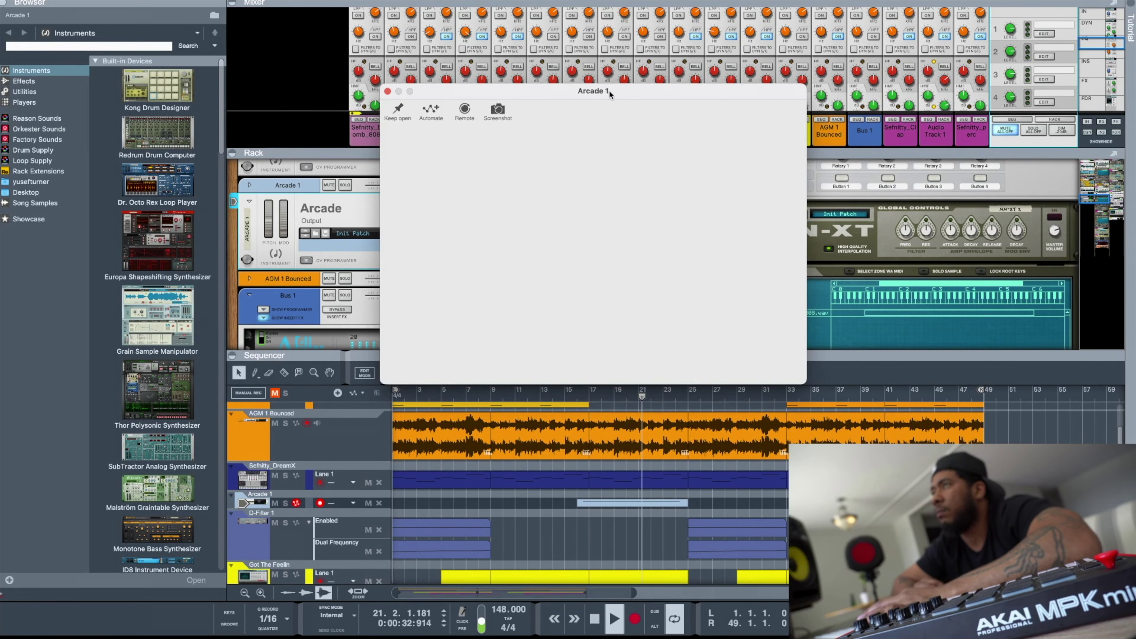
{"action": "left_click_drag", "start_coordinate": [610, 94], "coordinate": [271, 73]}
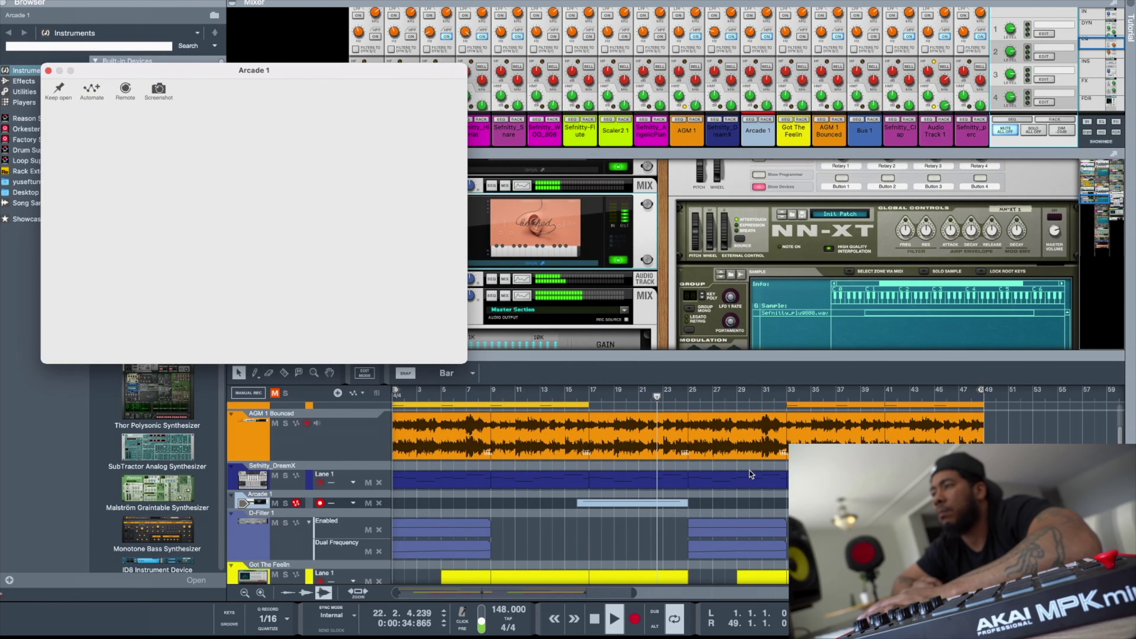
Close the Arcade 1 plug-in window and review the arrangement tracks during playback.
{"action": "scroll", "coordinate": [751, 475], "scroll_direction": "down", "scroll_amount": 3}
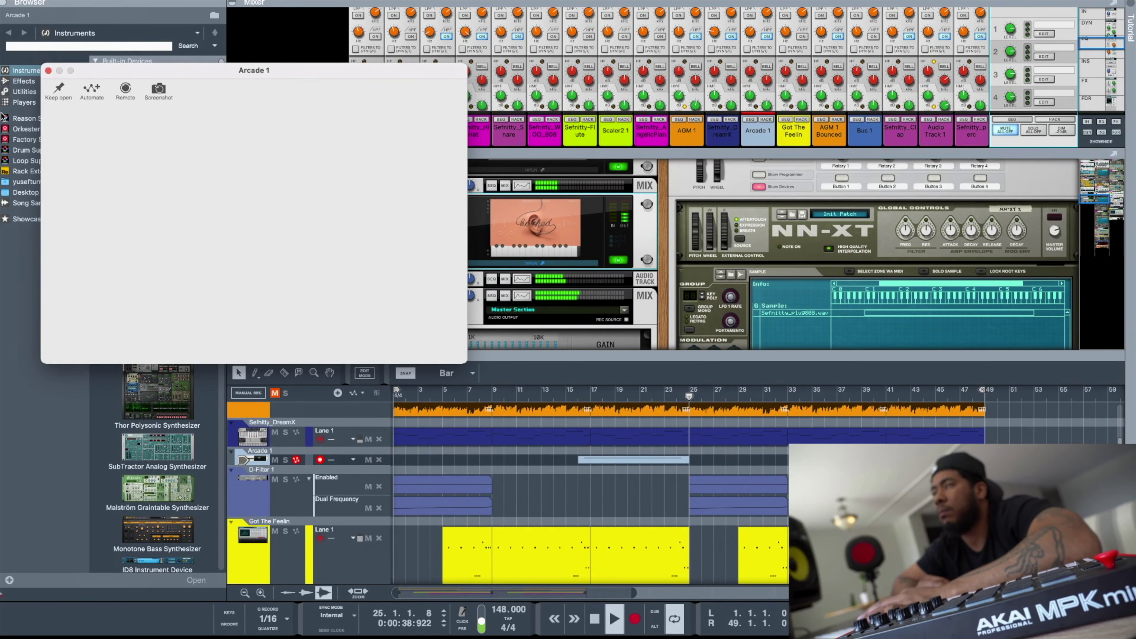
{"action": "left_click", "coordinate": [48, 71]}
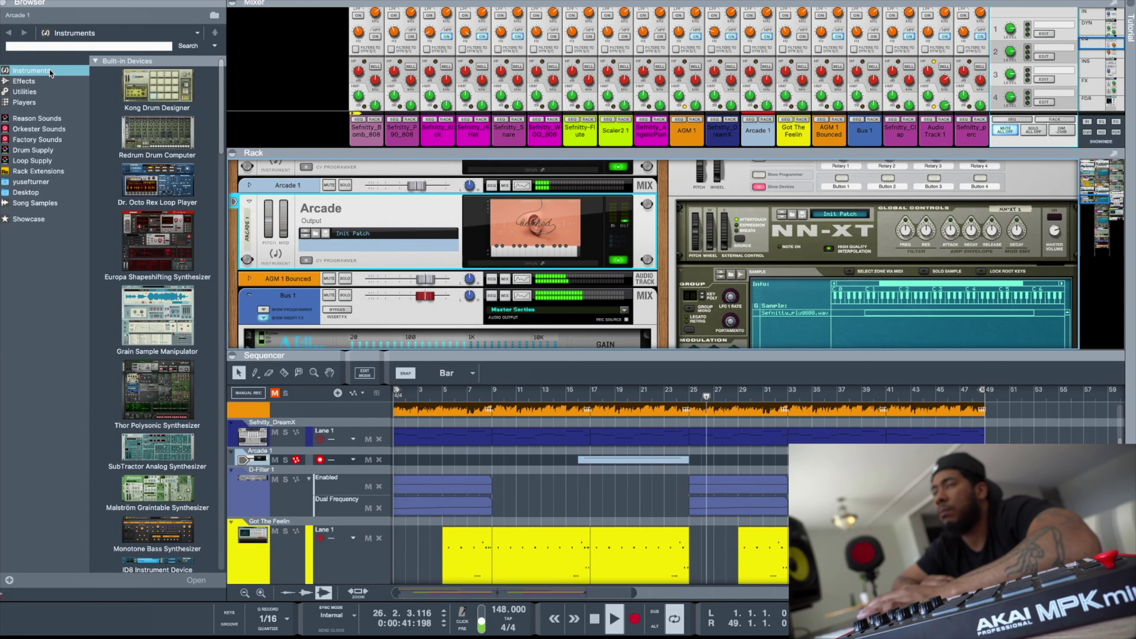
{"action": "scroll", "coordinate": [653, 560], "scroll_direction": "up", "scroll_amount": 2}
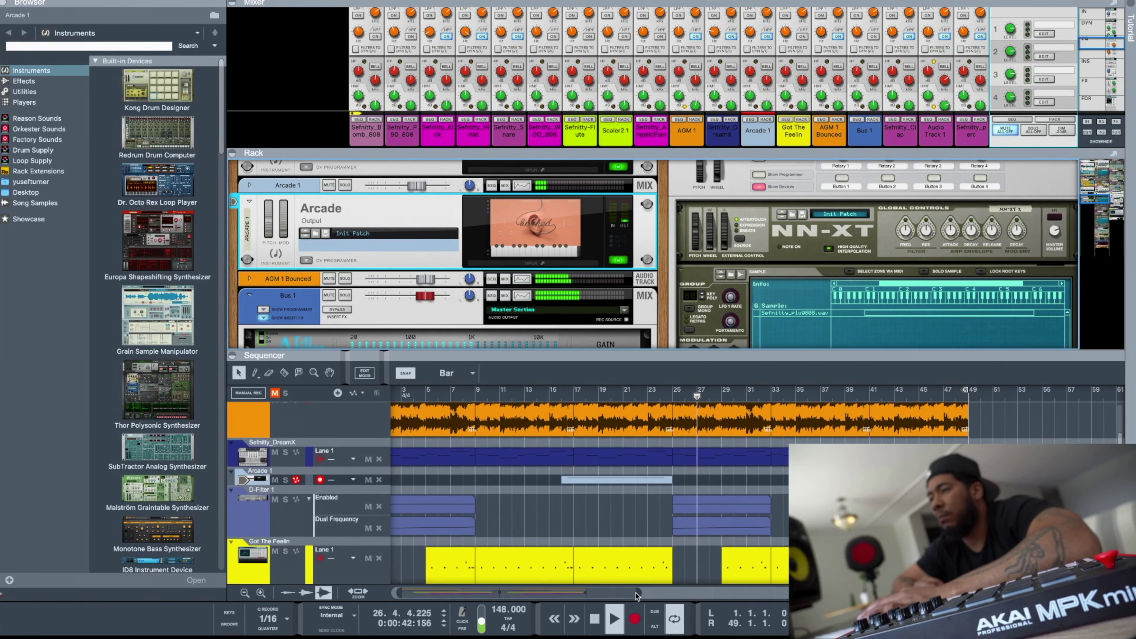
{"action": "left_click_drag", "start_coordinate": [631, 592], "coordinate": [639, 592]}
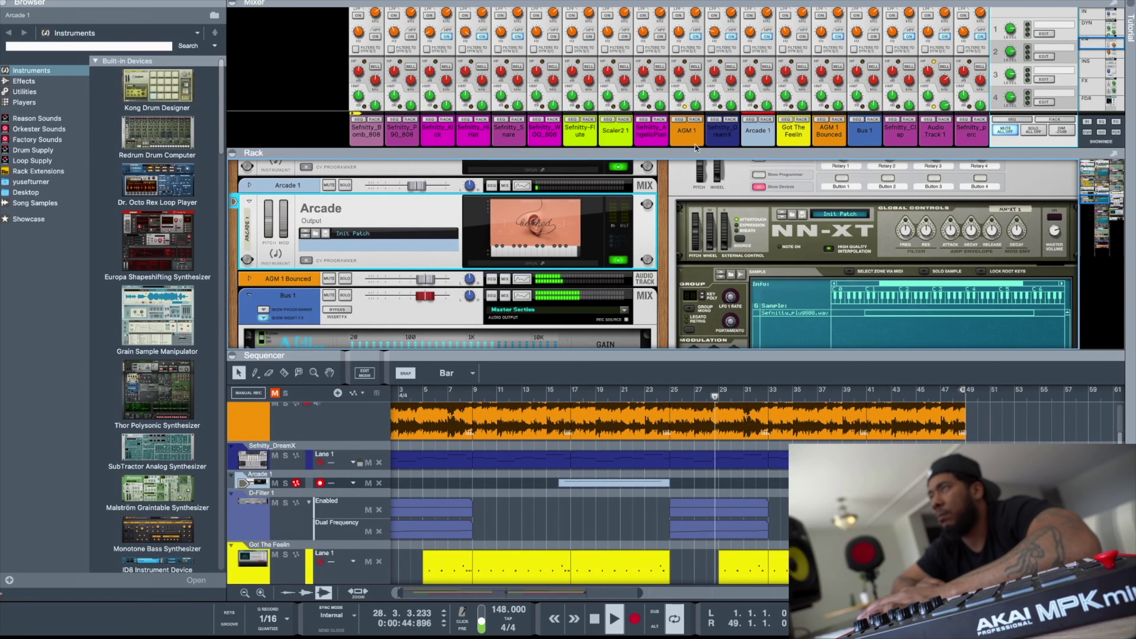
Collapse the mixer and enlarge the sequencer to review the tracks from Sefnitty_AngelicPiano to Got The Feelin.
{"action": "left_click_drag", "start_coordinate": [701, 154], "coordinate": [661, 1]}
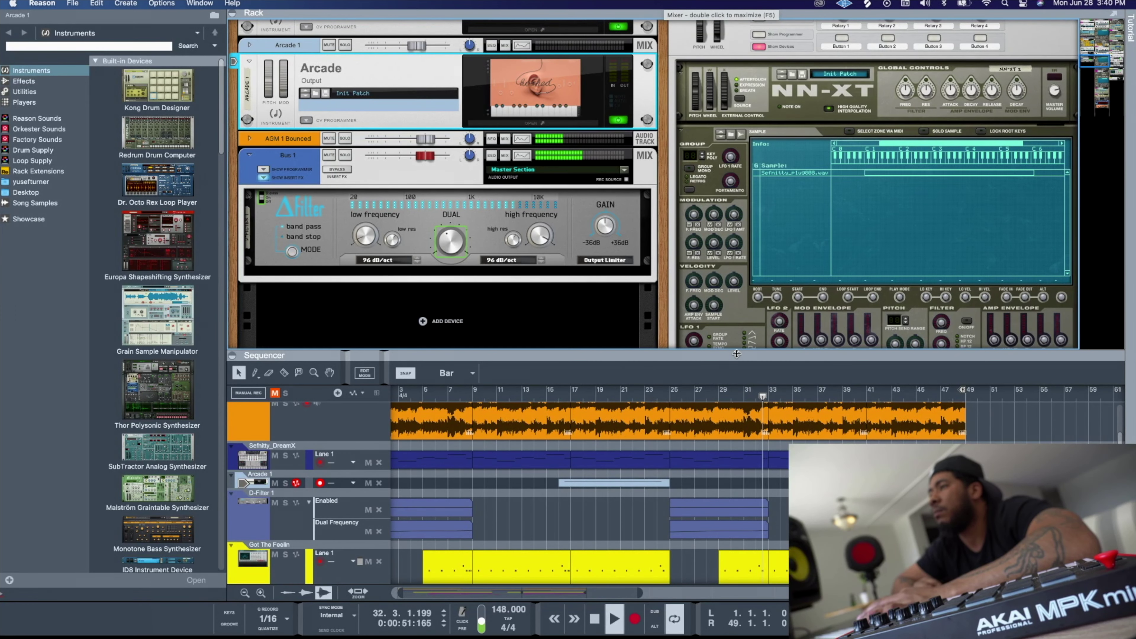
{"action": "left_click_drag", "start_coordinate": [737, 353], "coordinate": [707, 250]}
{"action": "scroll", "coordinate": [682, 315], "scroll_direction": "up", "scroll_amount": 3}
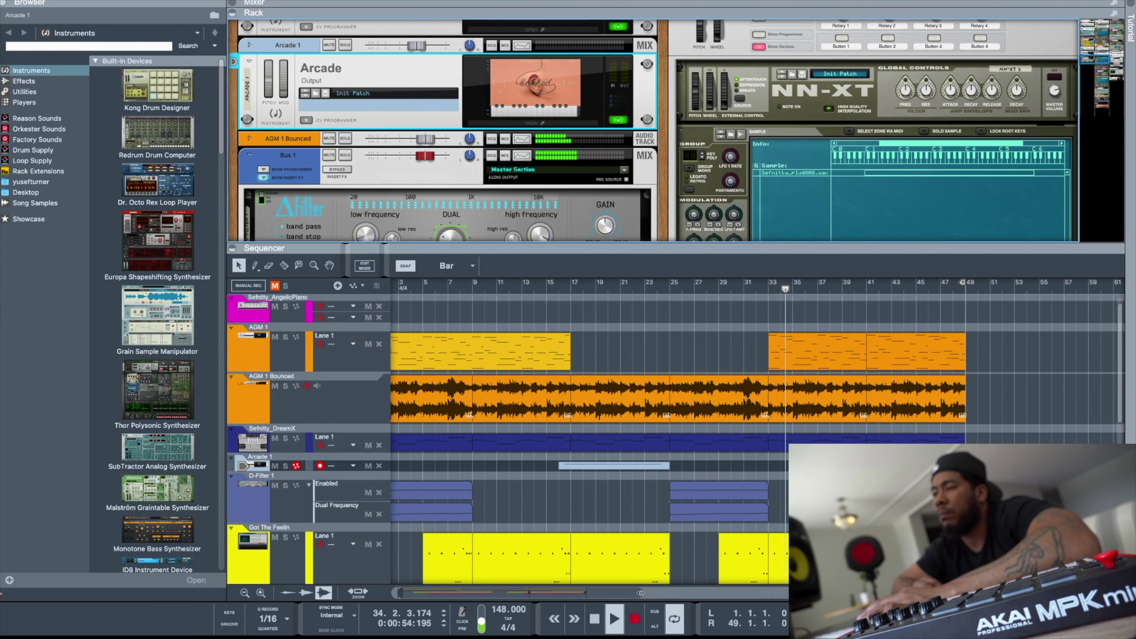
{"action": "left_click_drag", "start_coordinate": [618, 593], "coordinate": [608, 593]}
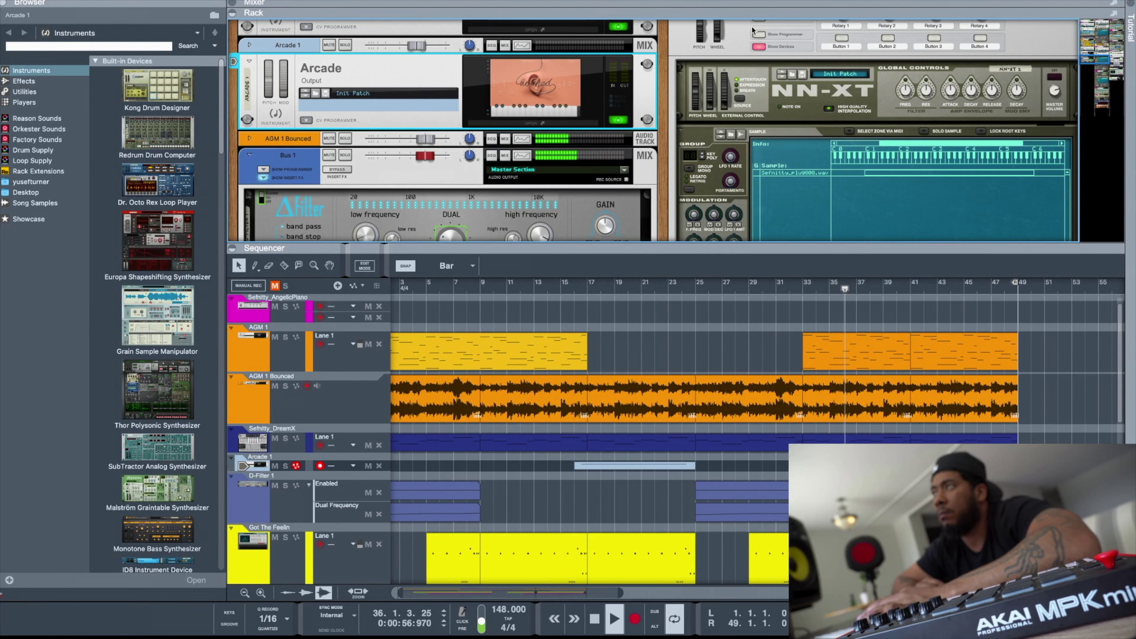
Check the channel levels in the mixer, and restore the large sequencer view with the whole arrangement in sight.
{"action": "key", "text": "F5"}
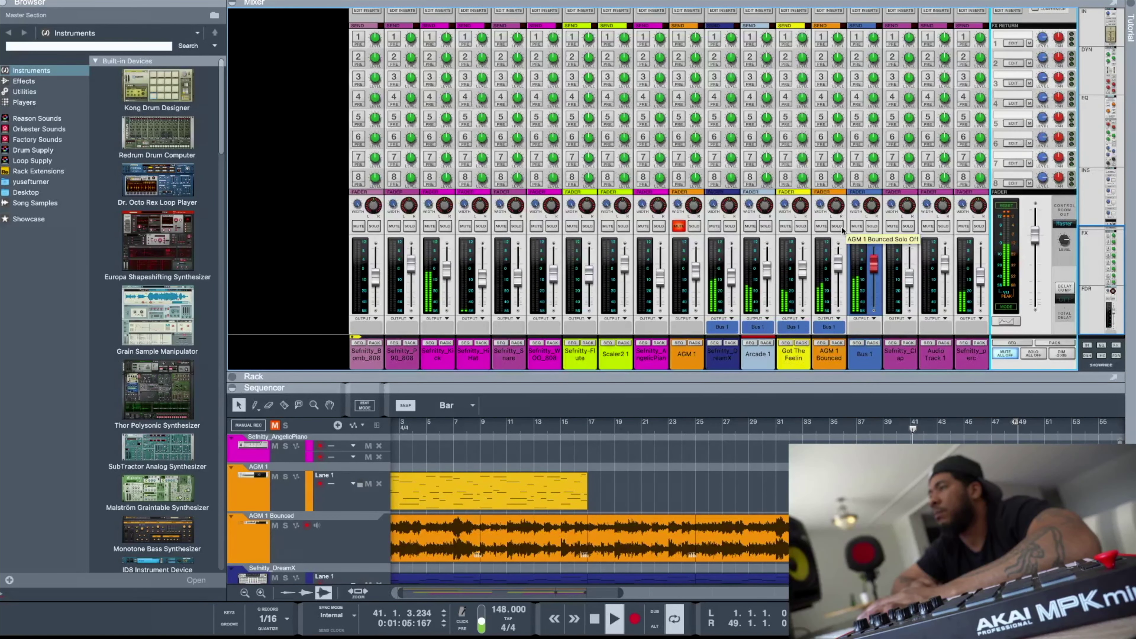
{"action": "left_click_drag", "start_coordinate": [533, 387], "coordinate": [533, 62]}
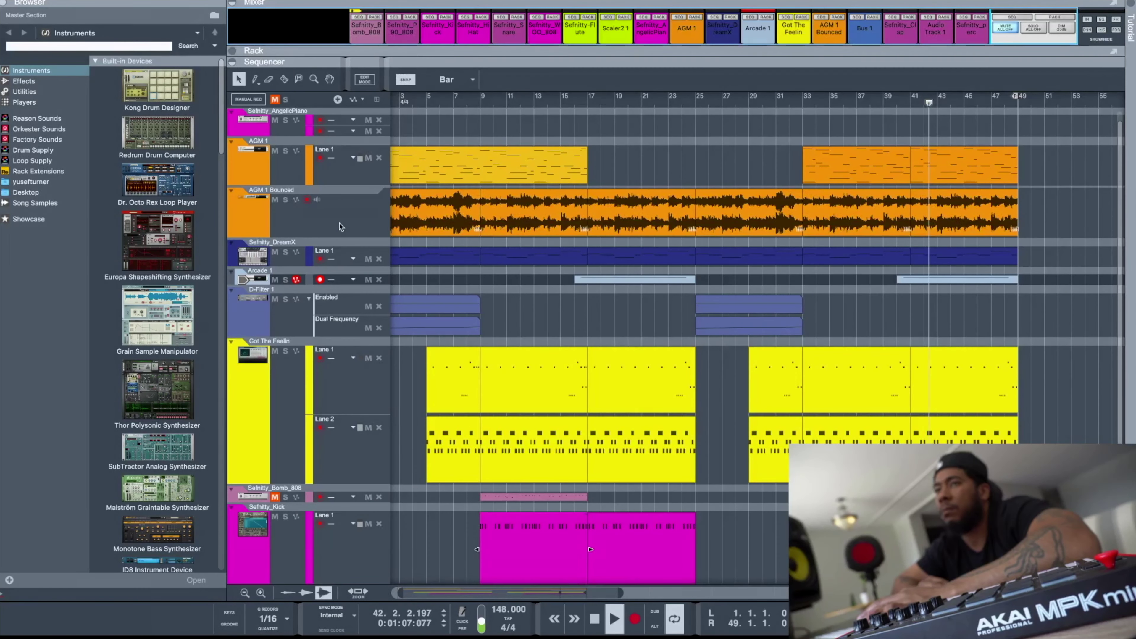
{"action": "scroll", "coordinate": [526, 323], "scroll_direction": "left", "scroll_amount": 2}
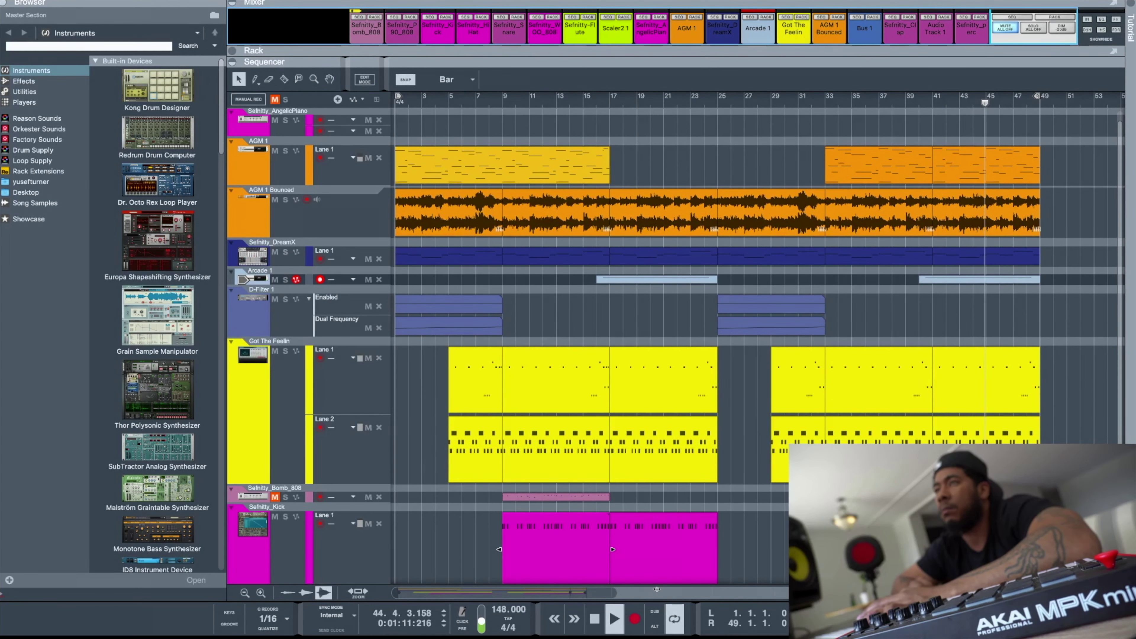
{"action": "left_click_drag", "start_coordinate": [613, 593], "coordinate": [664, 591]}
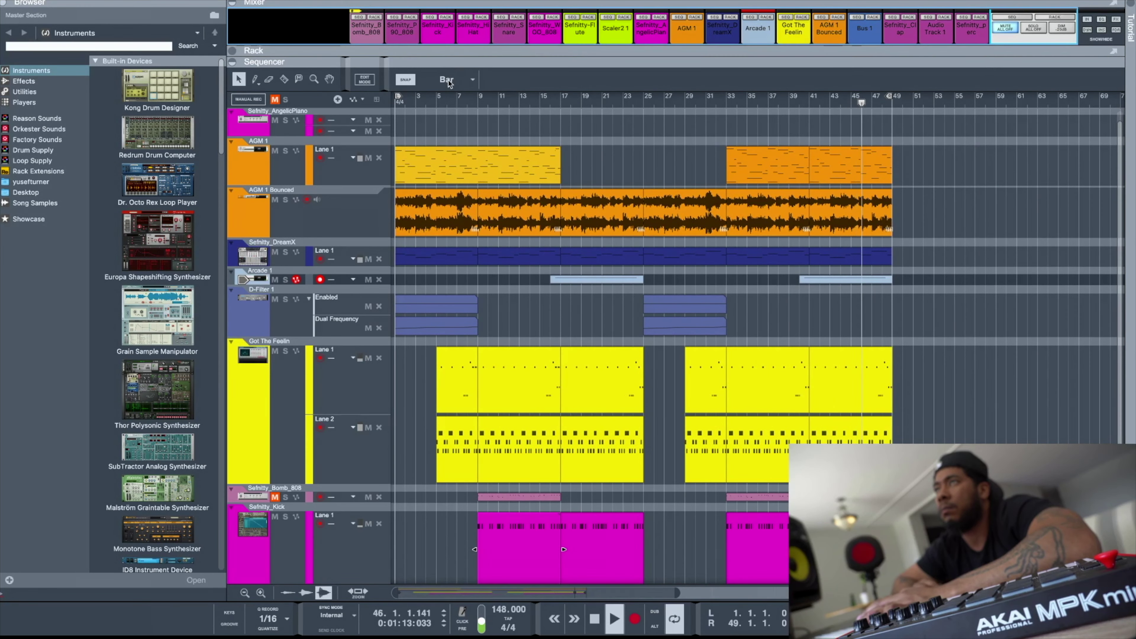
Show the Master Section in the rack and enlarge the sequencer beneath it.
{"action": "key", "text": "F6"}
{"action": "scroll", "coordinate": [376, 174], "scroll_direction": "up", "scroll_amount": 20}
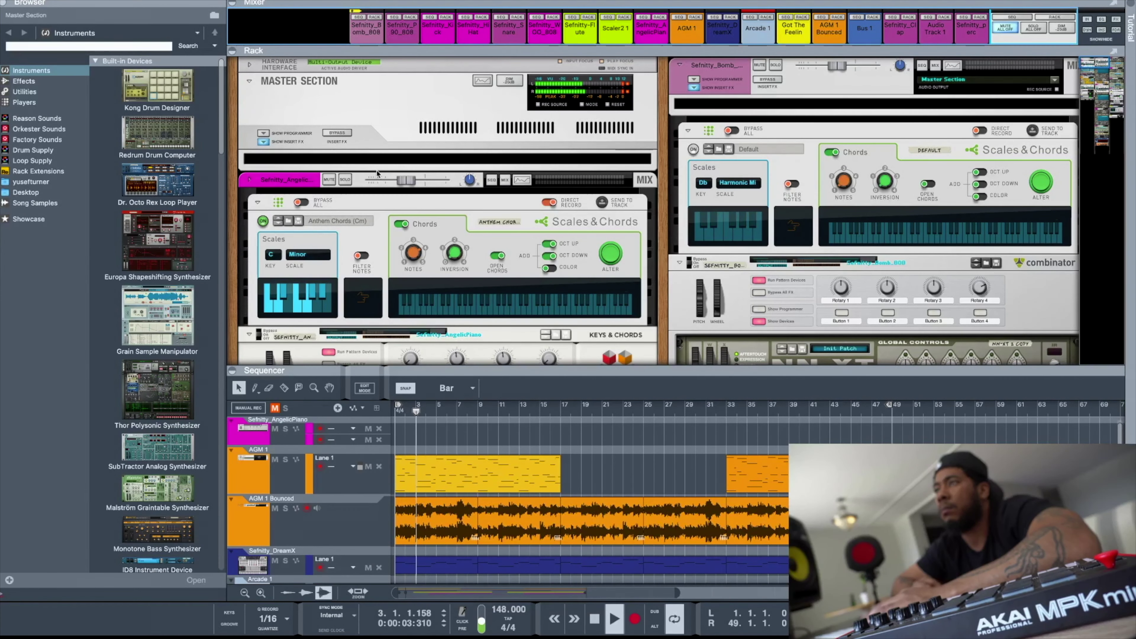
{"action": "left_click_drag", "start_coordinate": [687, 370], "coordinate": [616, 187]}
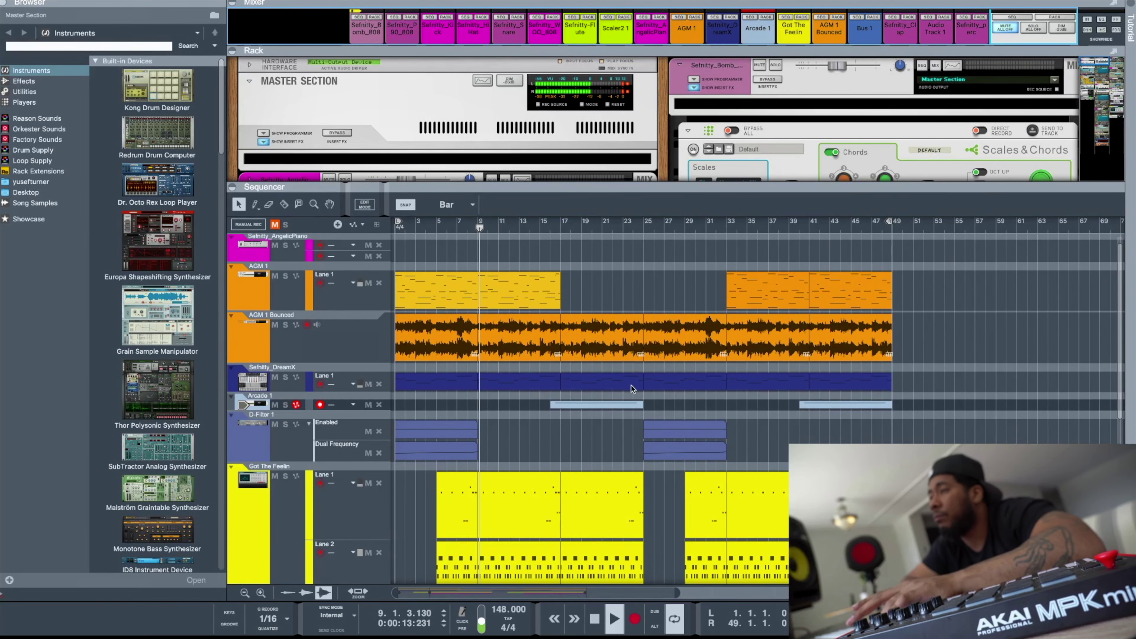
Examine the long note in the Arcade 1 clip starting at bar 16, and return to the arrangement with the Selection tool active.
{"action": "left_click", "coordinate": [569, 403]}
{"action": "double_click", "coordinate": [568, 404]}
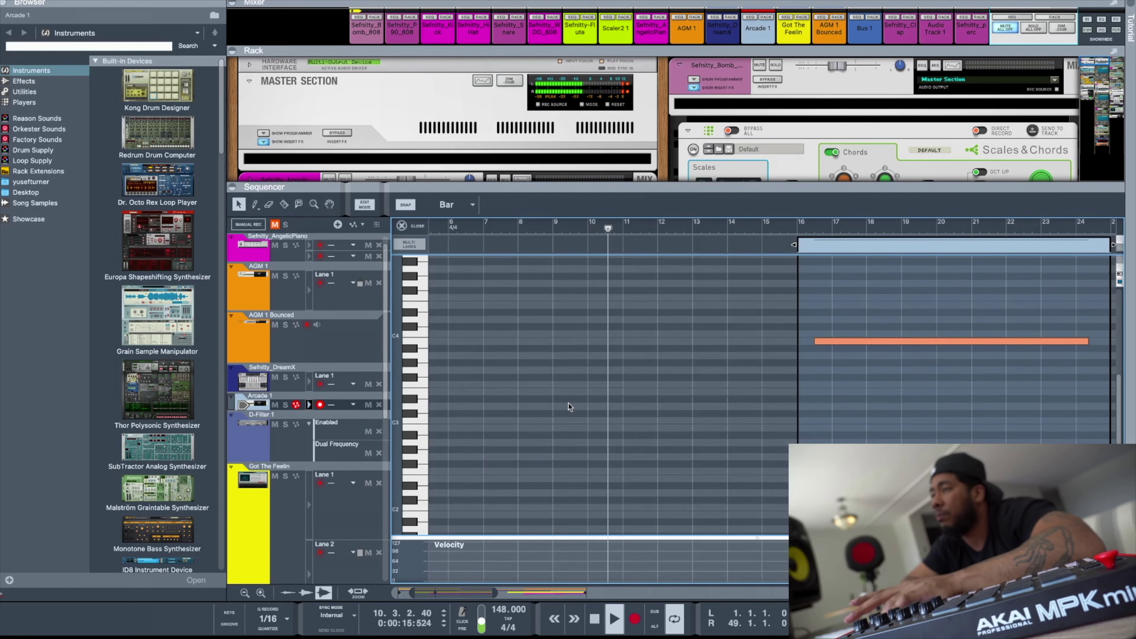
{"action": "left_click", "coordinate": [254, 205]}
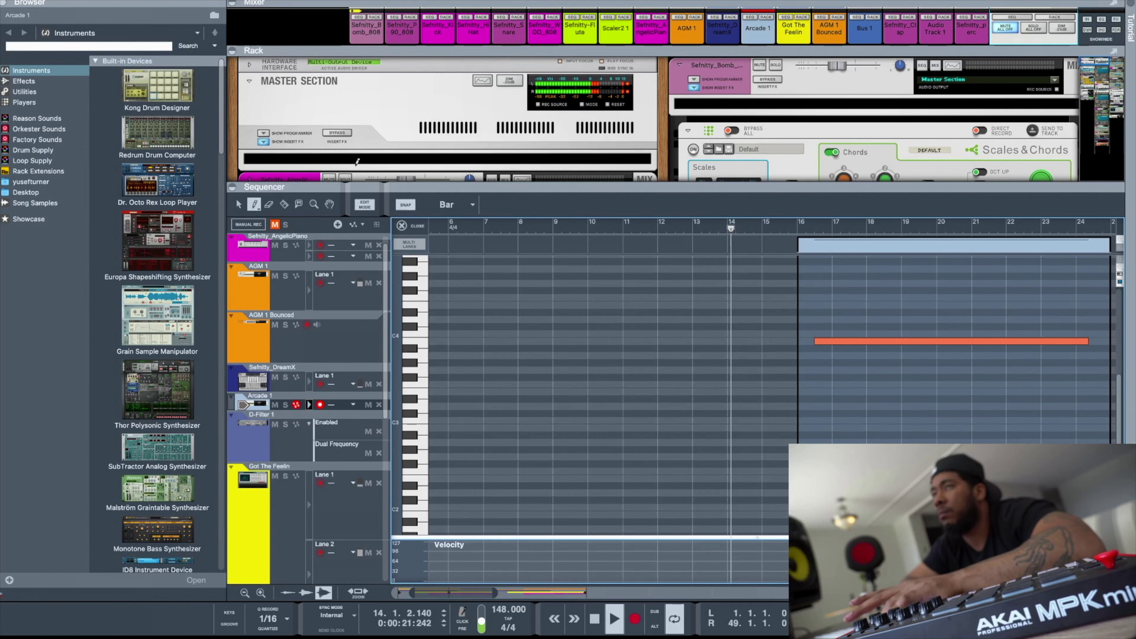
{"action": "left_click", "coordinate": [415, 228]}
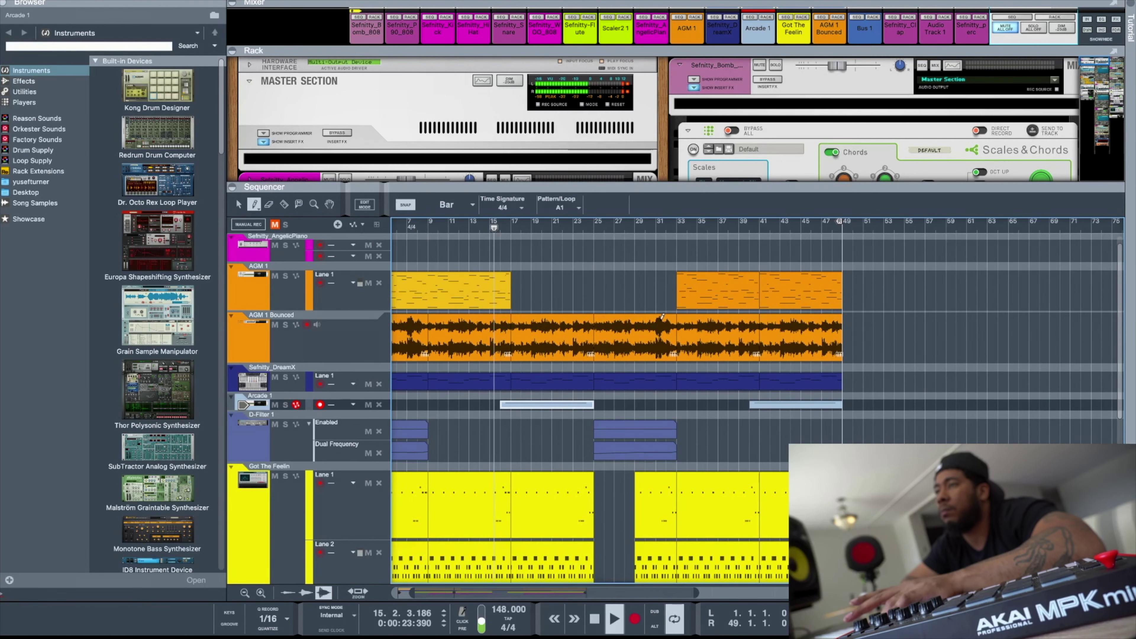
{"action": "scroll", "coordinate": [691, 323], "scroll_direction": "left", "scroll_amount": 3}
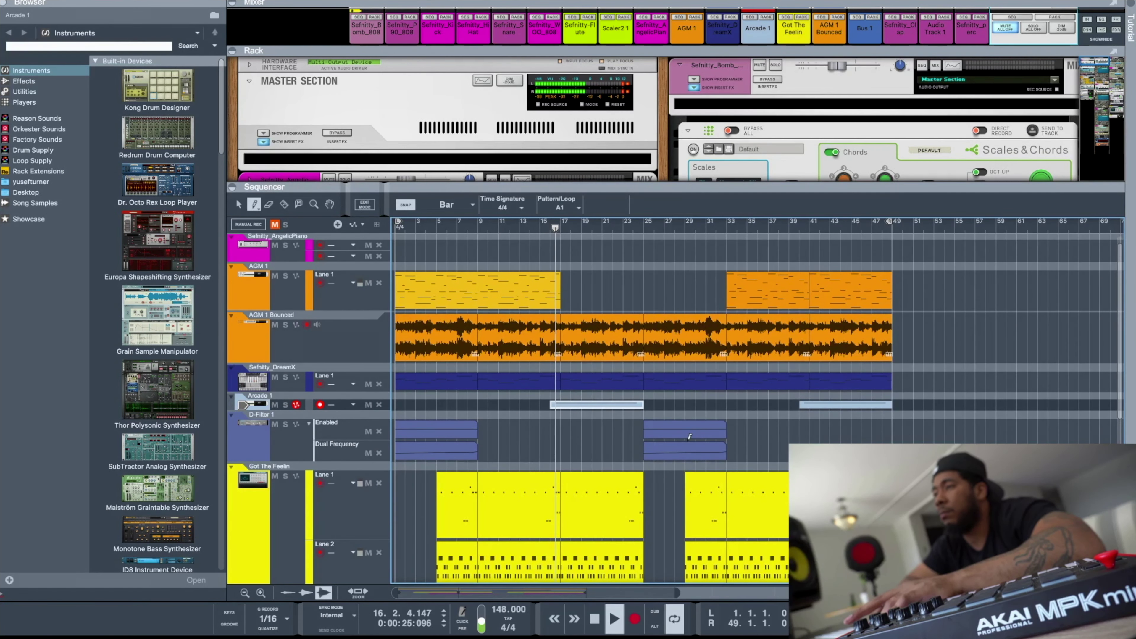
{"action": "key", "text": "q"}
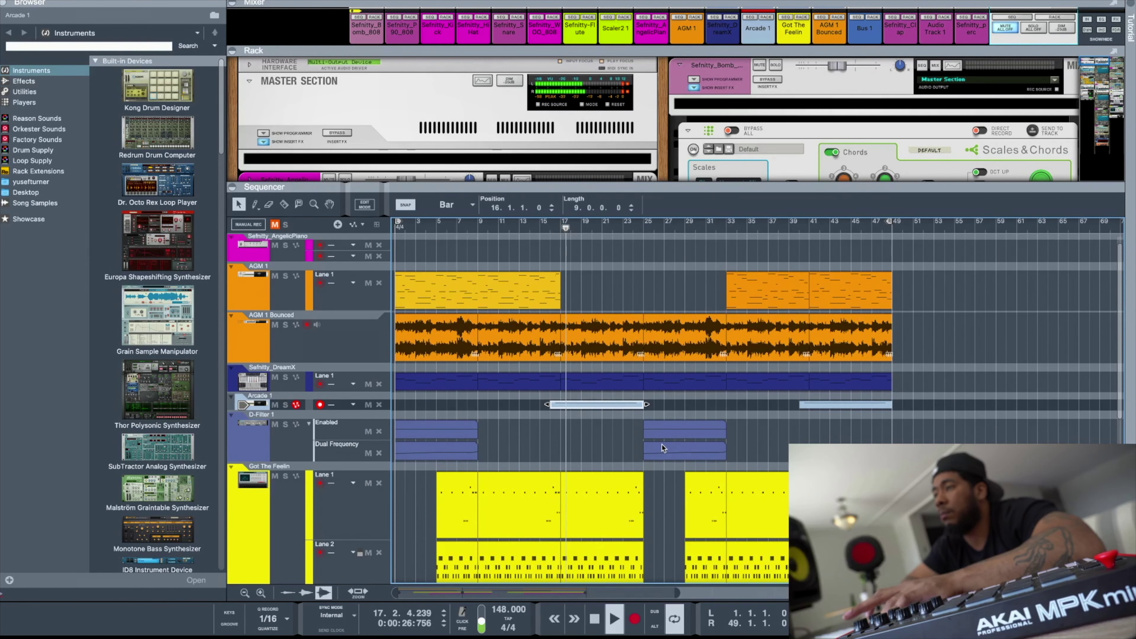
Open the D-Filter Dual Frequency automation clip starting at bar 25 for inline viewing.
{"action": "left_click", "coordinate": [662, 451]}
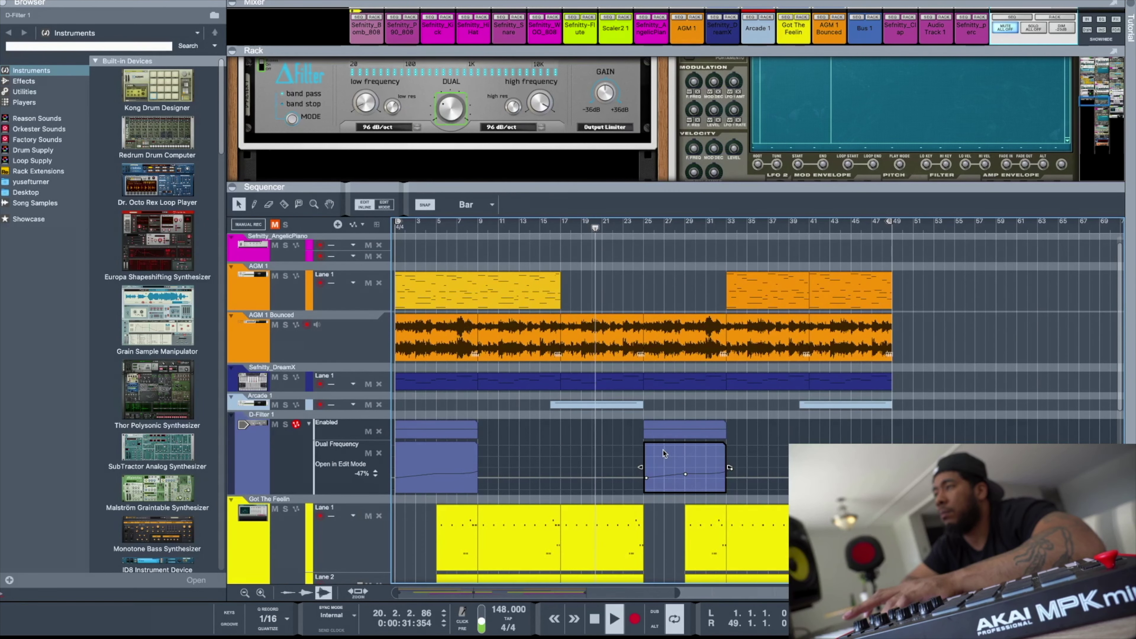
{"action": "scroll", "coordinate": [657, 269], "scroll_direction": "up", "scroll_amount": 2}
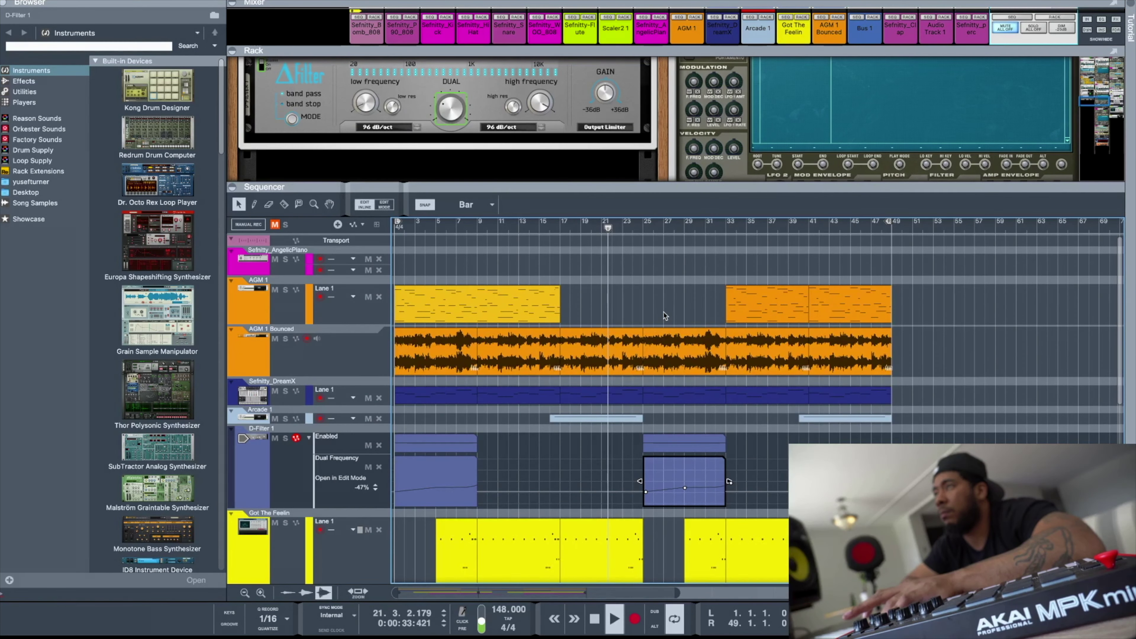
Enlarge the mixer to check the Sefnitty_Kick channel's level, and shrink it again to show the arrangement.
{"action": "left_click_drag", "start_coordinate": [642, 50], "coordinate": [620, 464]}
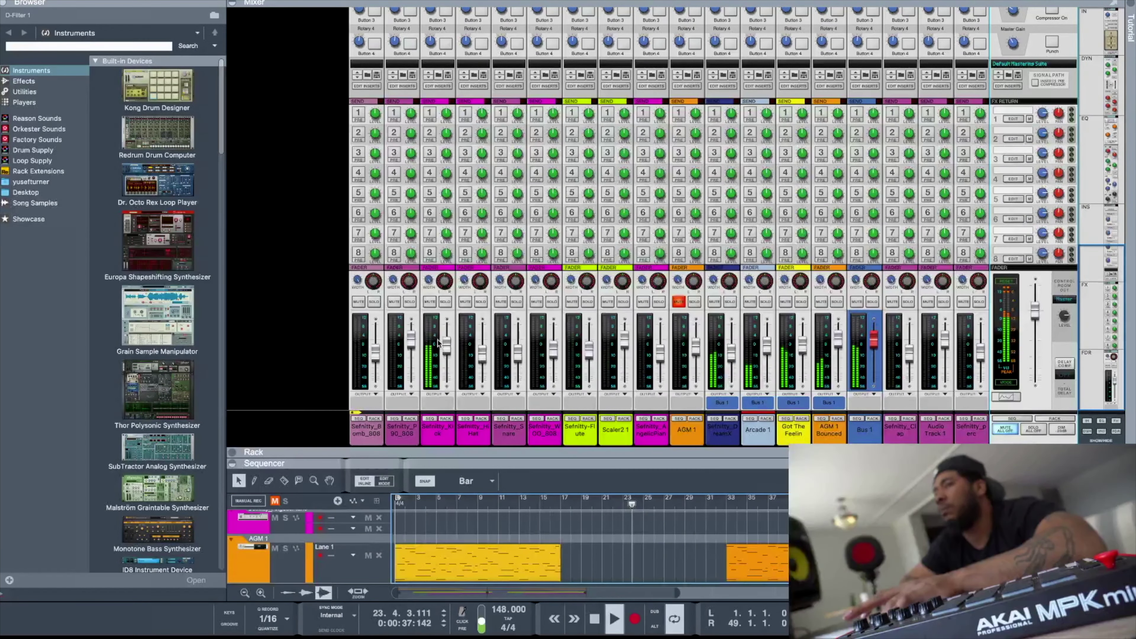
{"action": "left_click", "coordinate": [446, 345]}
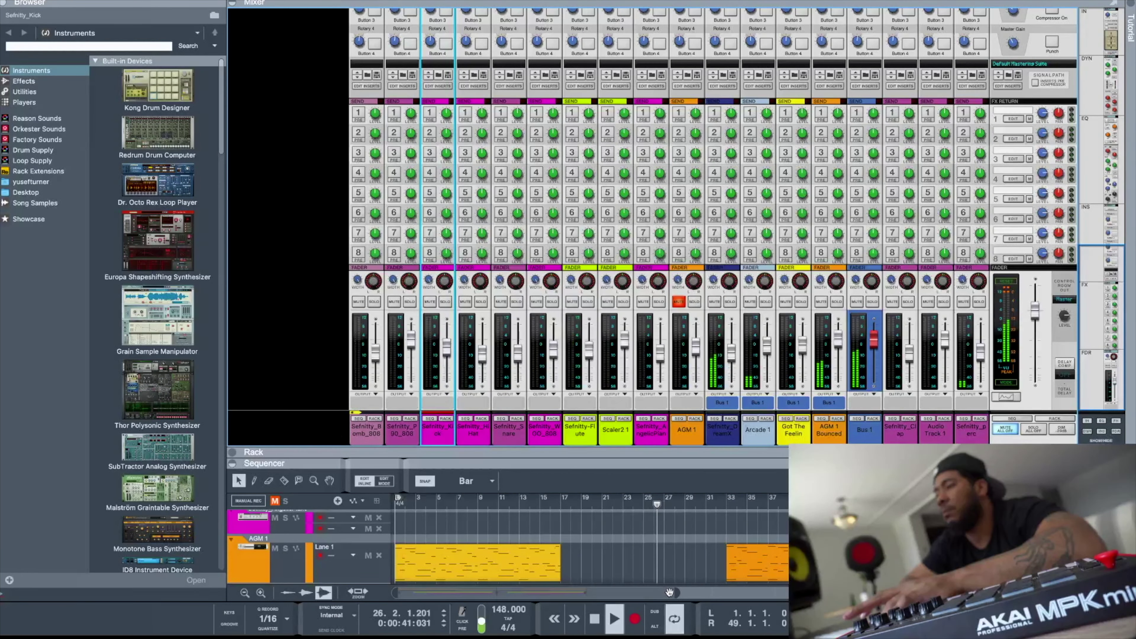
{"action": "left_click_drag", "start_coordinate": [674, 452], "coordinate": [594, 227]}
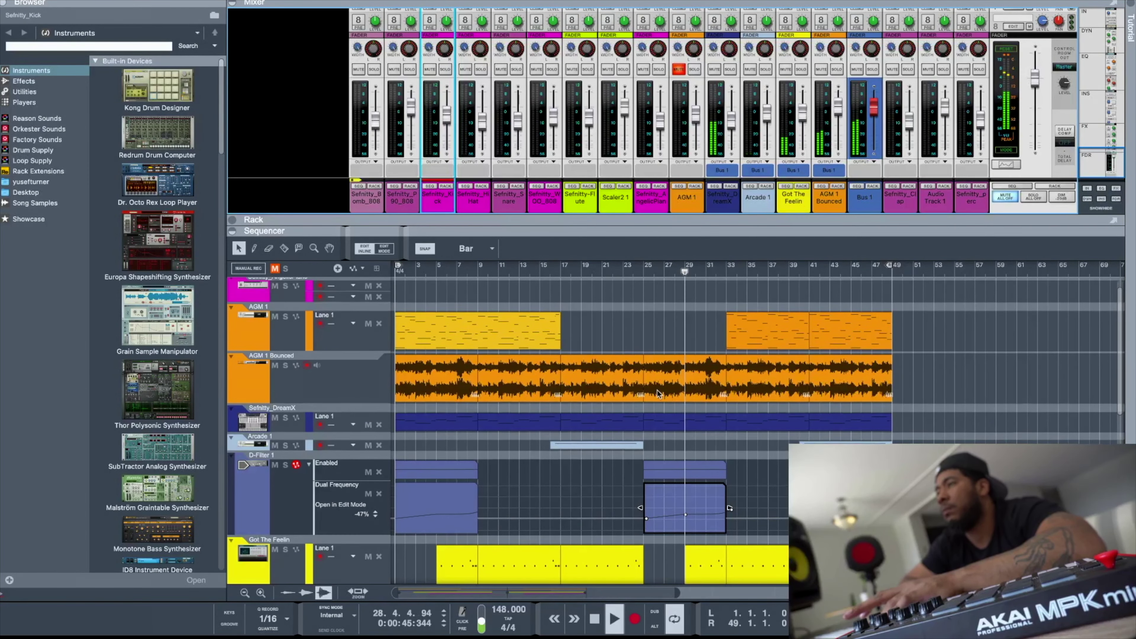
{"action": "scroll", "coordinate": [675, 402], "scroll_direction": "up", "scroll_amount": 2}
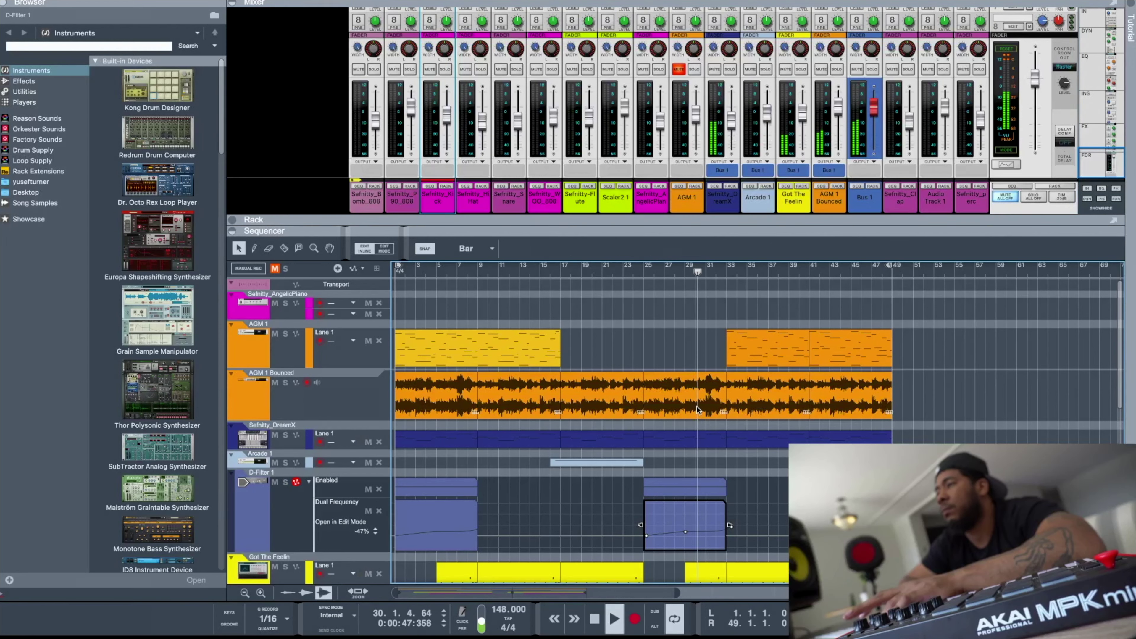
Open the AGM 1 Bounced audio clip starting at bar 25 in Pitch Edit mode.
{"action": "double_click", "coordinate": [697, 407]}
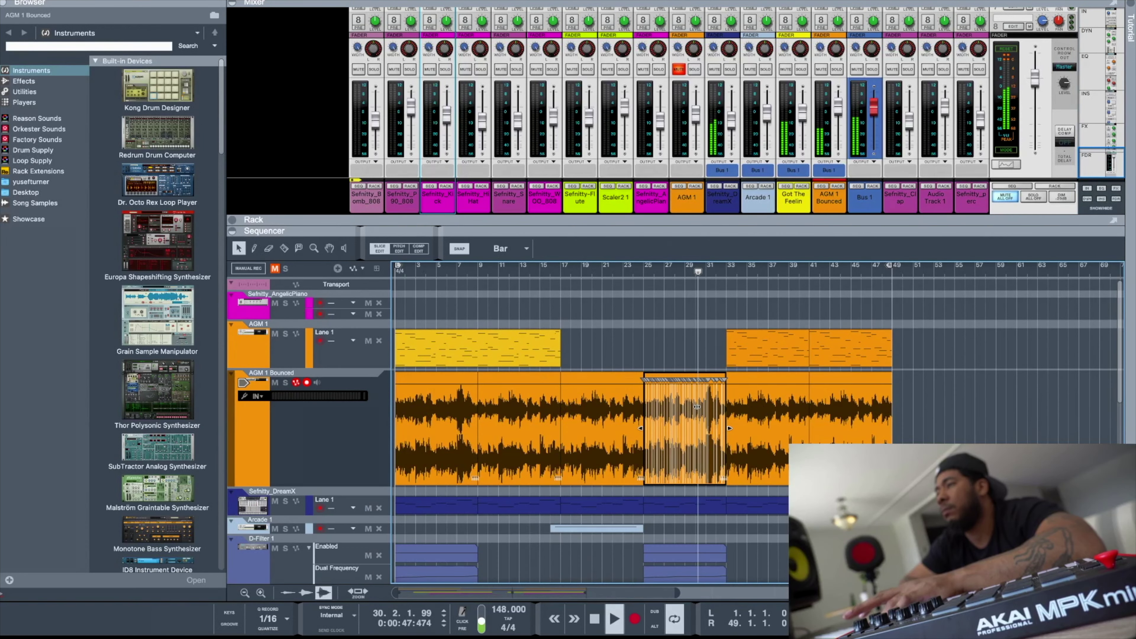
{"action": "left_click", "coordinate": [398, 248]}
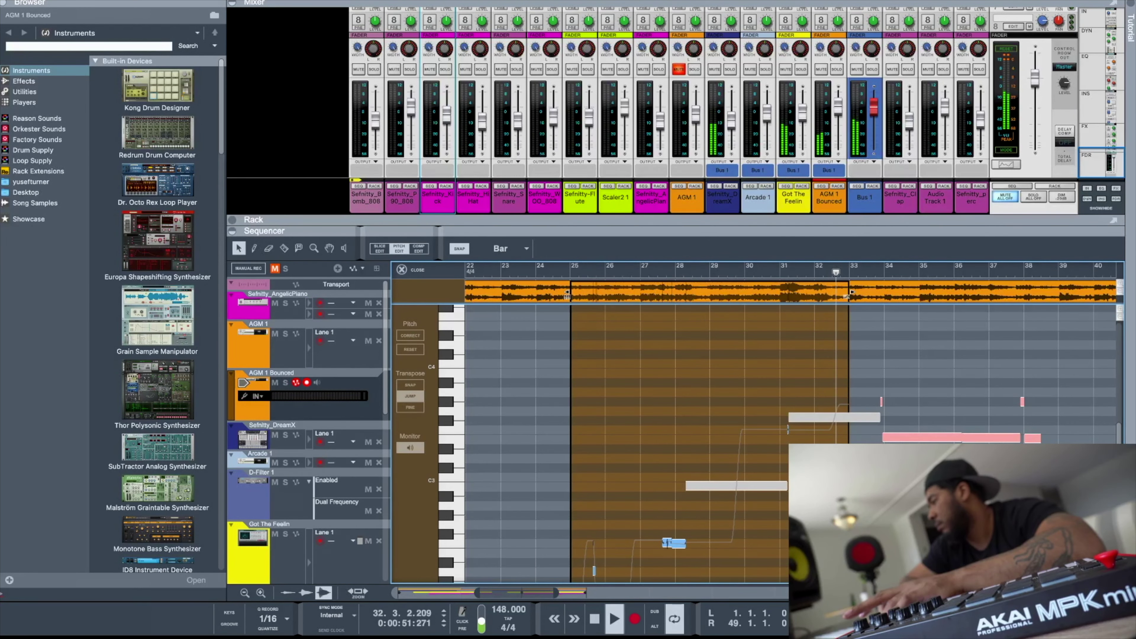